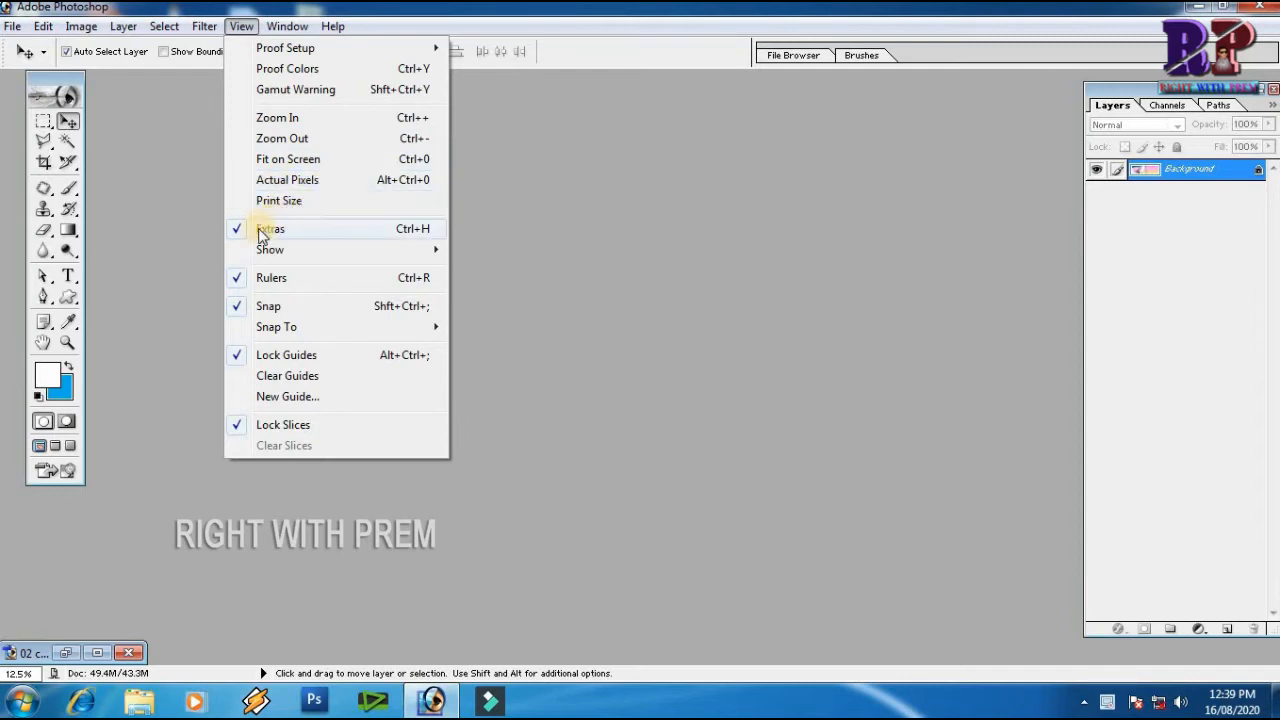
Hide the guides over the album page image.
{"action": "mouse_move", "coordinate": [349, 257]}
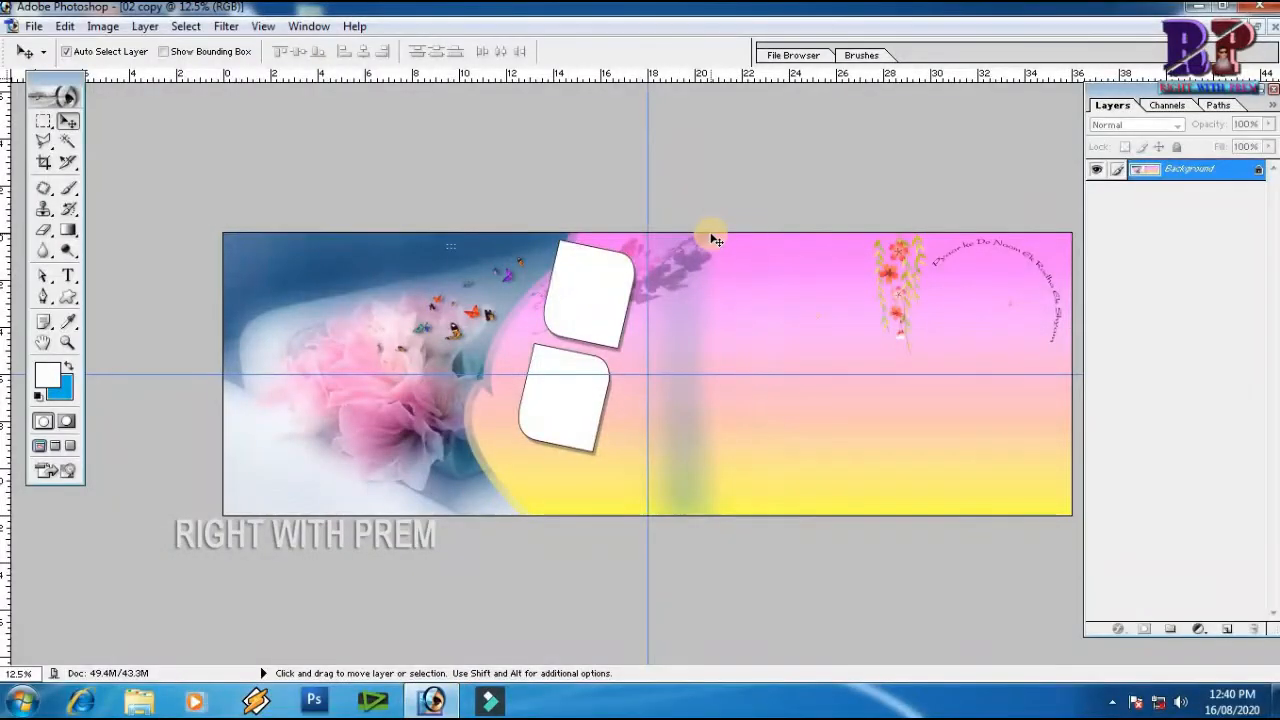
{"action": "key", "text": "ctrl+;"}
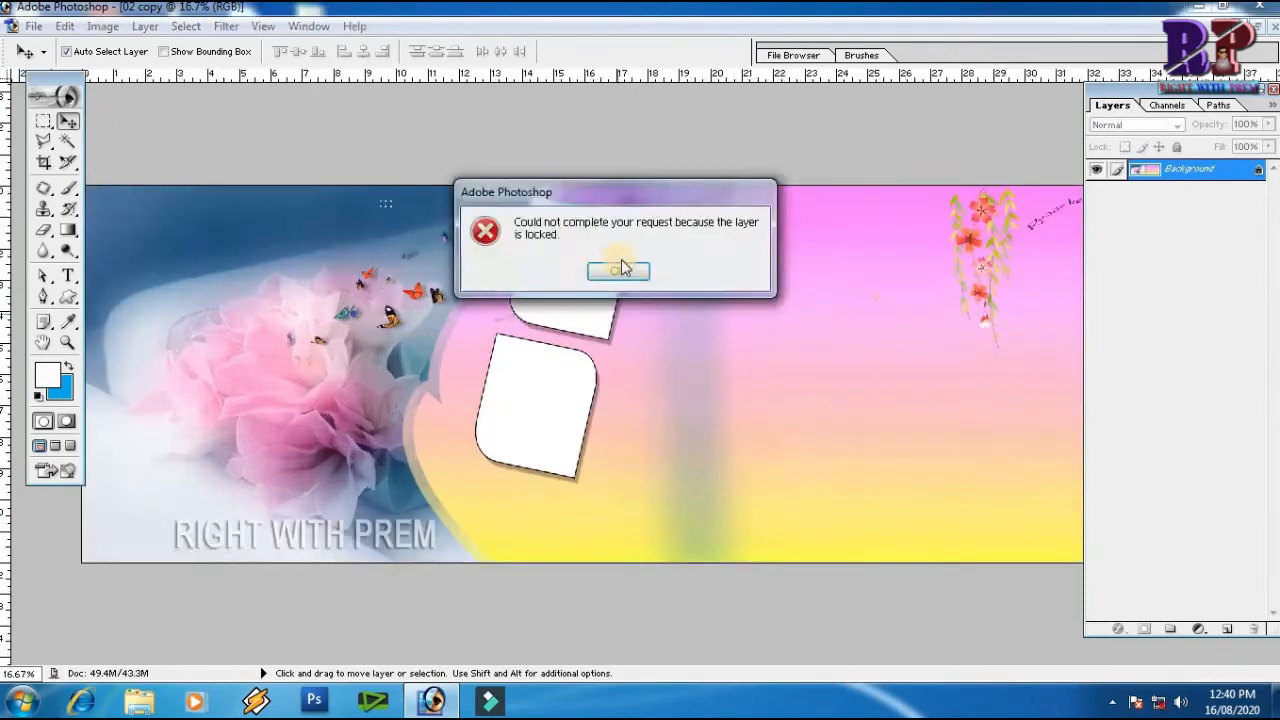
{"action": "left_click", "coordinate": [622, 268]}
{"action": "scroll", "coordinate": [667, 270], "scroll_direction": "up", "scroll_amount": 2}
{"action": "scroll", "coordinate": [703, 265], "scroll_direction": "right", "scroll_amount": 2}
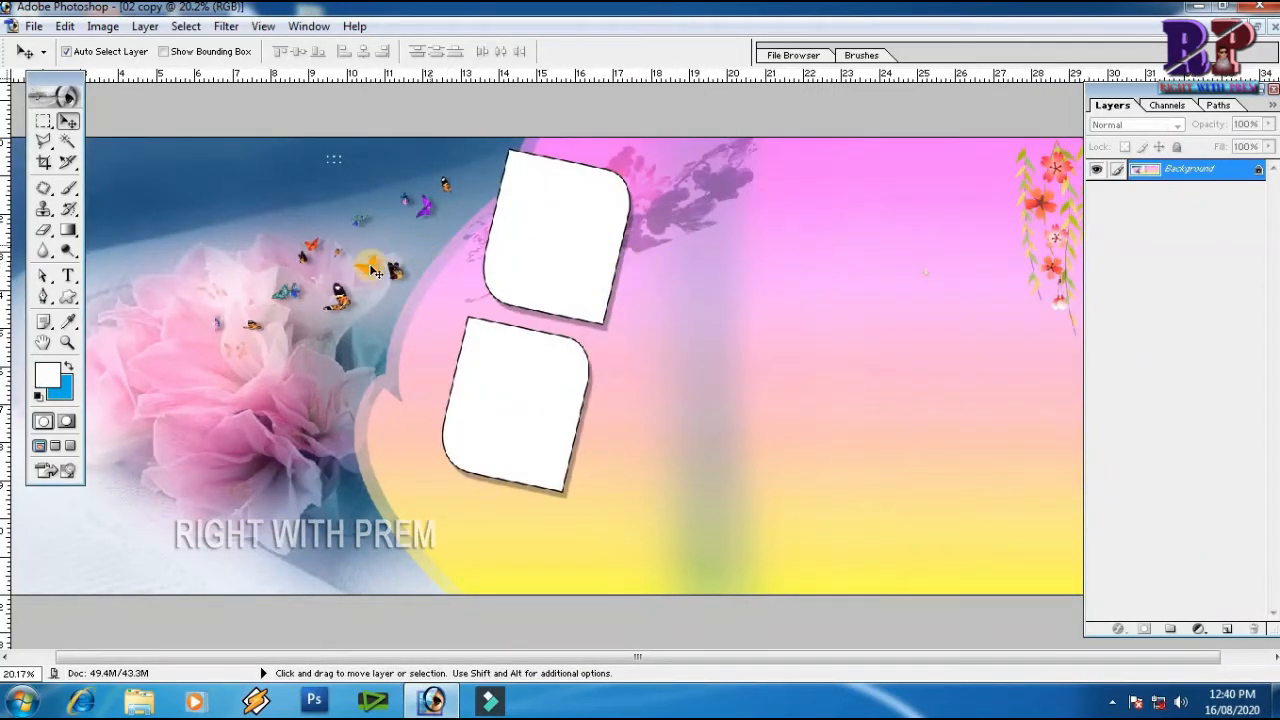
Zoom in on the image to 50% with the Zoom In command and fit the whole image back on screen.
{"action": "left_click", "coordinate": [263, 26]}
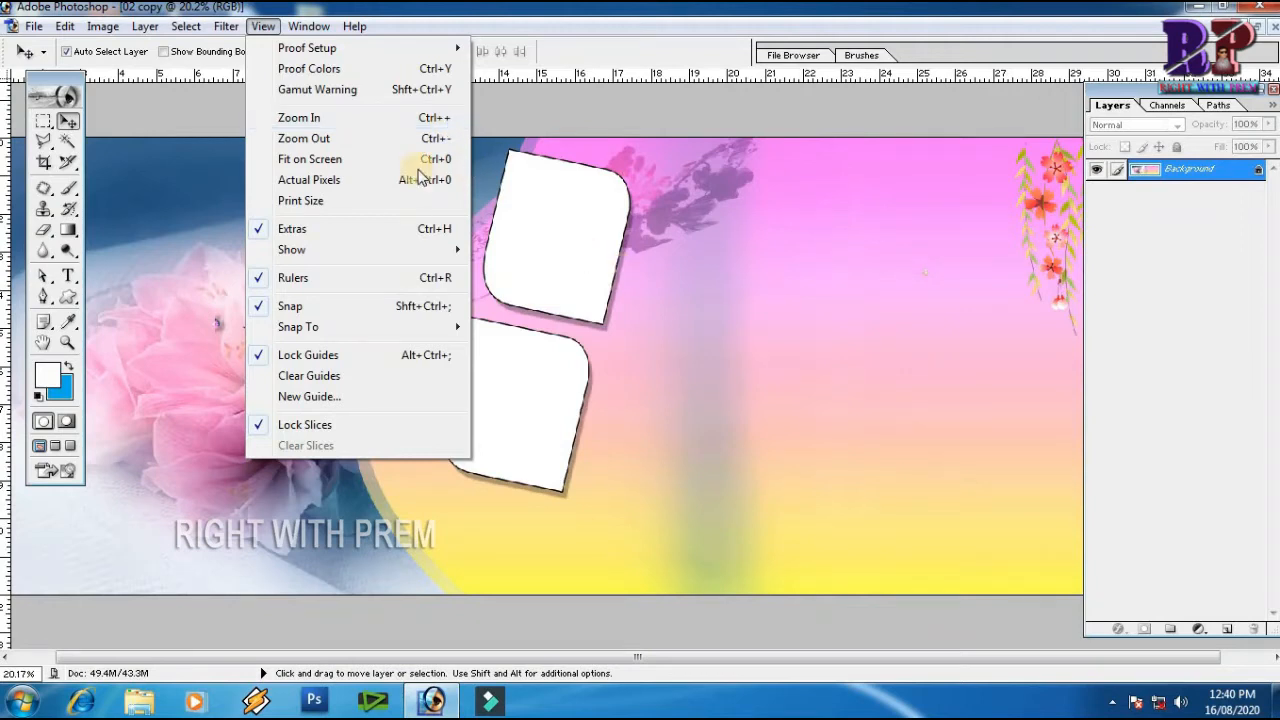
{"action": "left_click", "coordinate": [436, 118]}
{"action": "left_click", "coordinate": [265, 26]}
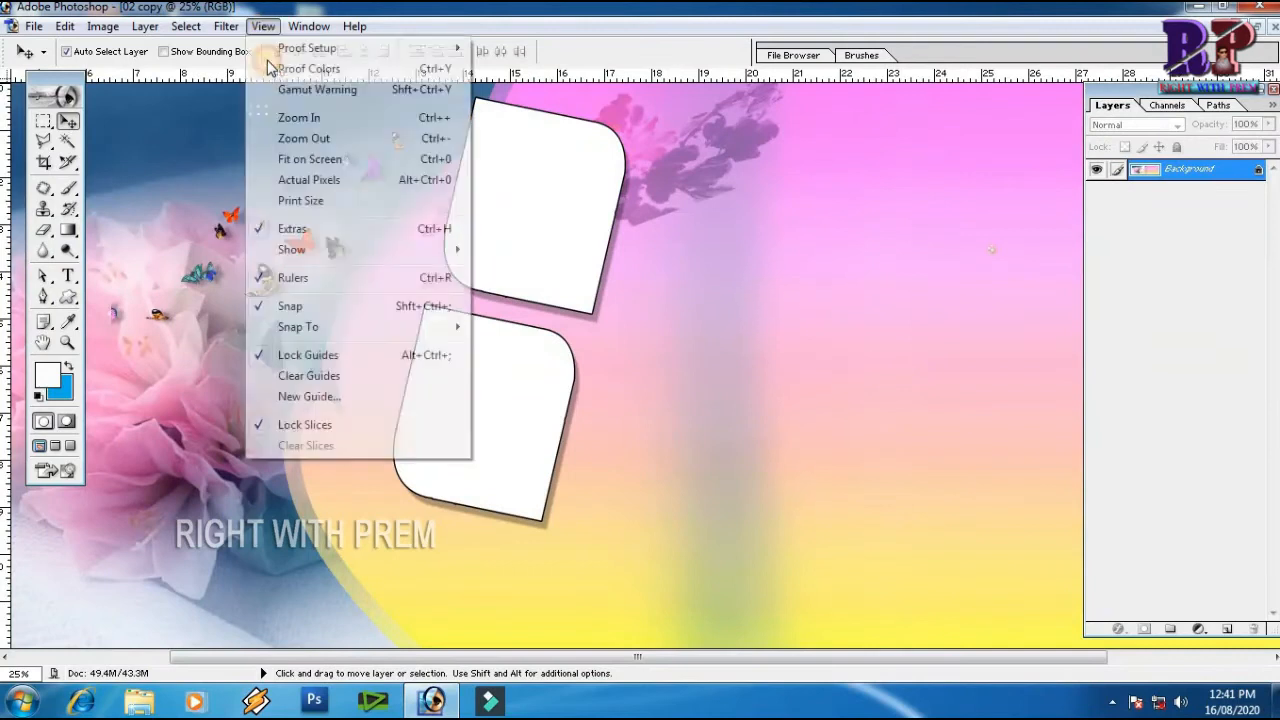
{"action": "left_click", "coordinate": [291, 120]}
{"action": "left_click", "coordinate": [263, 26]}
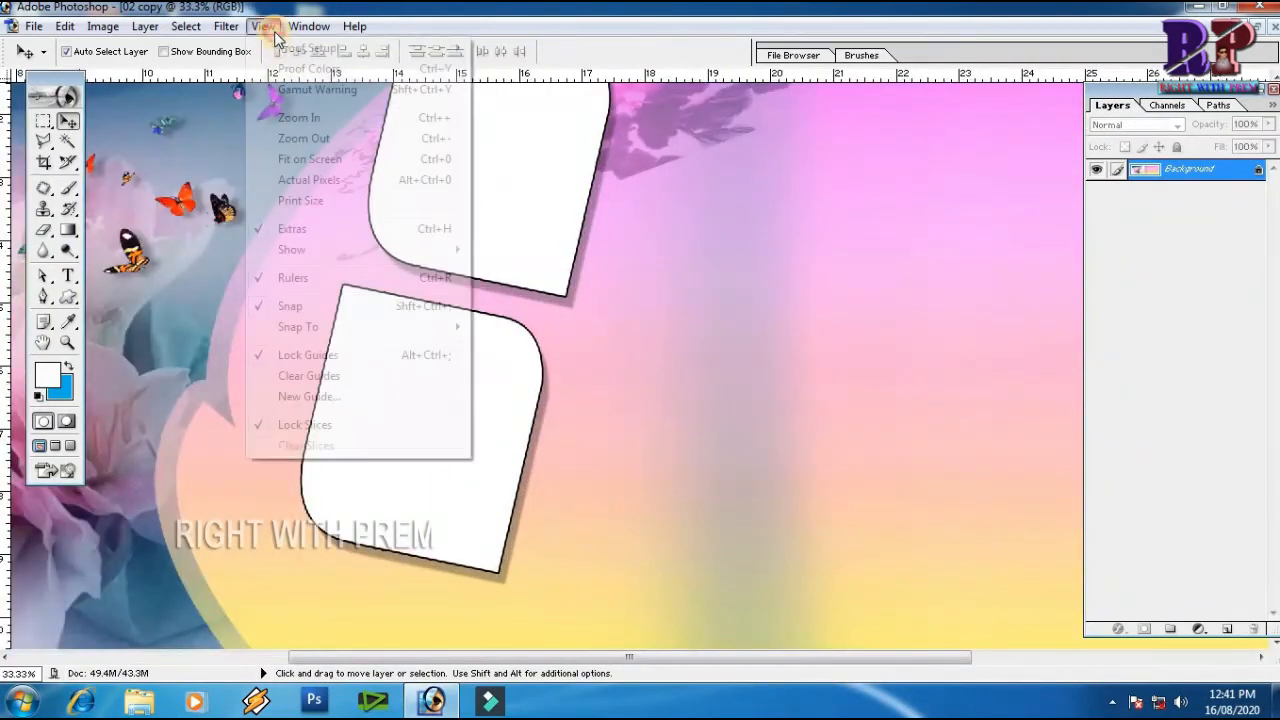
{"action": "left_click", "coordinate": [285, 118]}
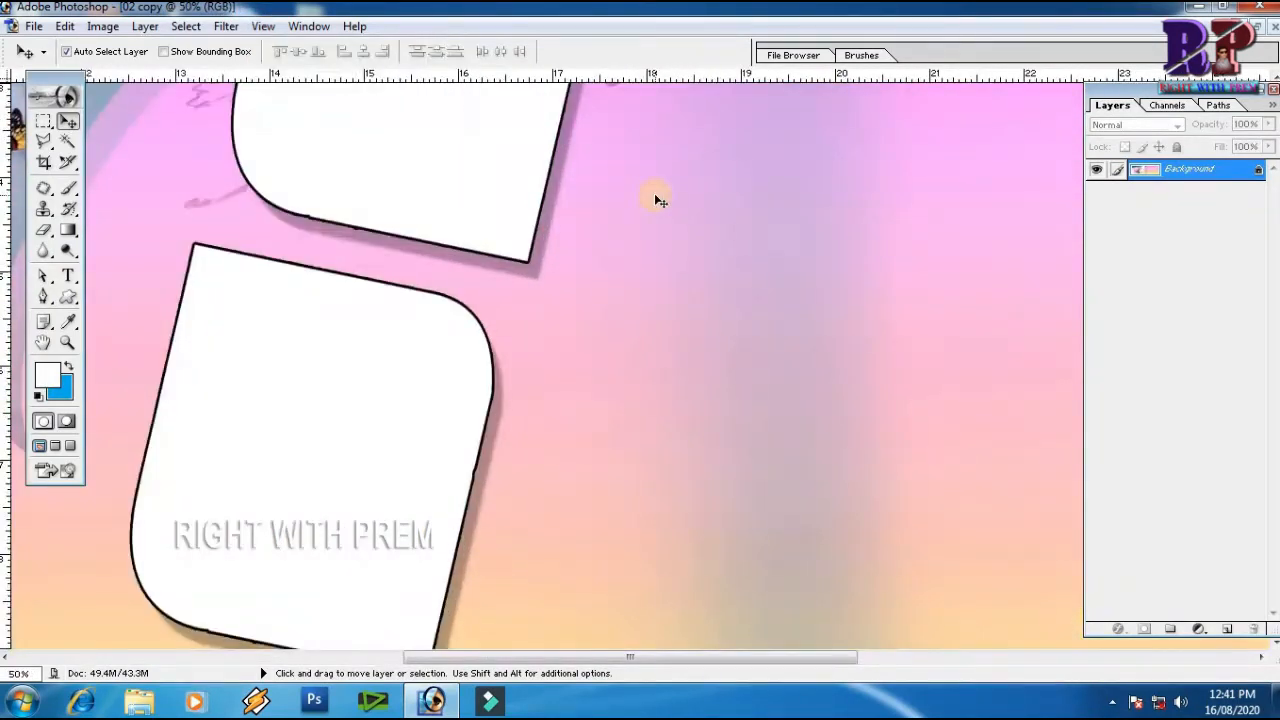
{"action": "key", "text": "ctrl+minus"}
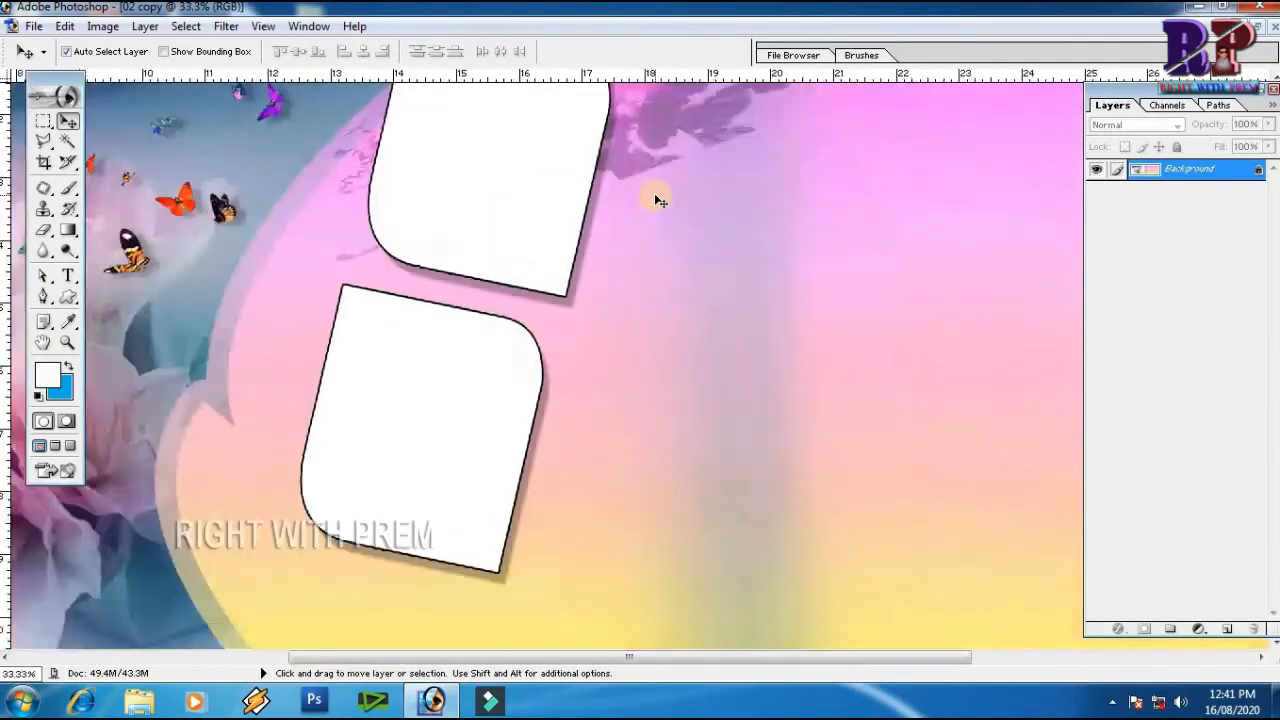
{"action": "key", "text": "ctrl+0"}
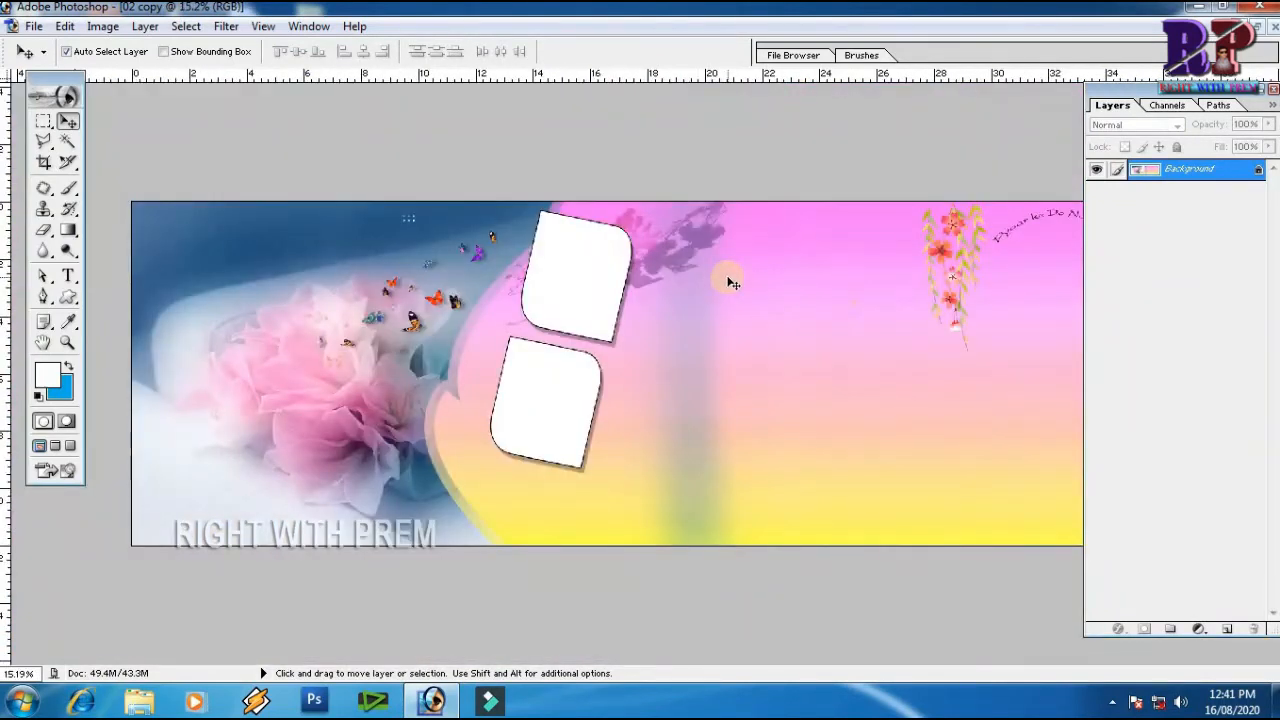
Close the Layers palette, move the toolbox to the screen edge and hide all remaining palettes.
{"action": "left_click", "coordinate": [1272, 89]}
{"action": "left_click_drag", "start_coordinate": [60, 86], "coordinate": [34, 107]}
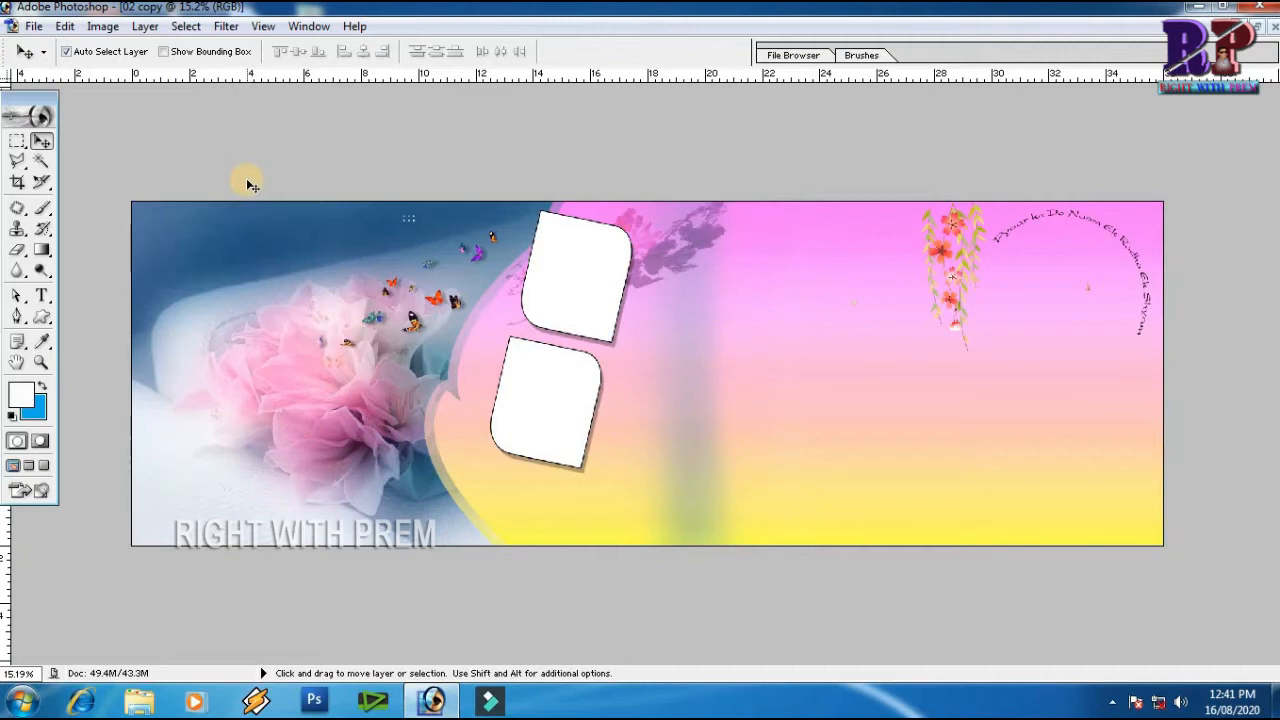
{"action": "key", "text": "Tab"}
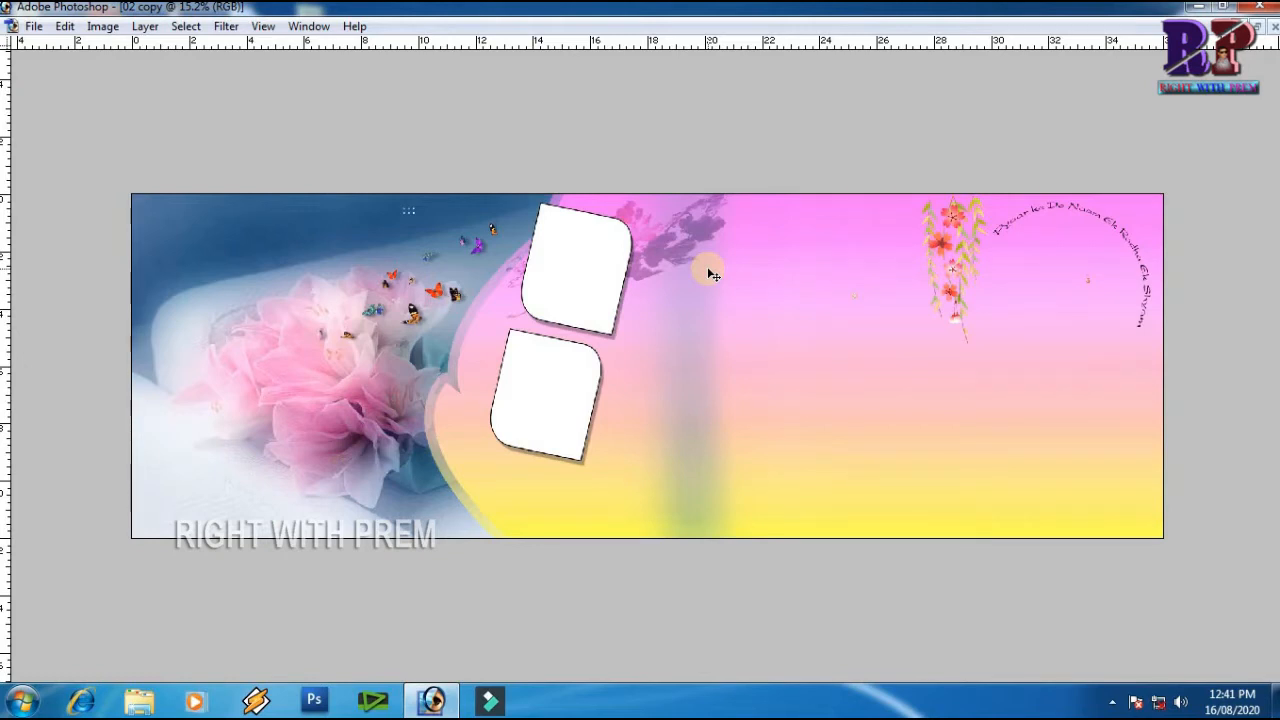
Magnify the centre of the image step by step to 700%.
{"action": "key", "text": "ctrl+plus"}
{"action": "key", "text": "ctrl+plus"}
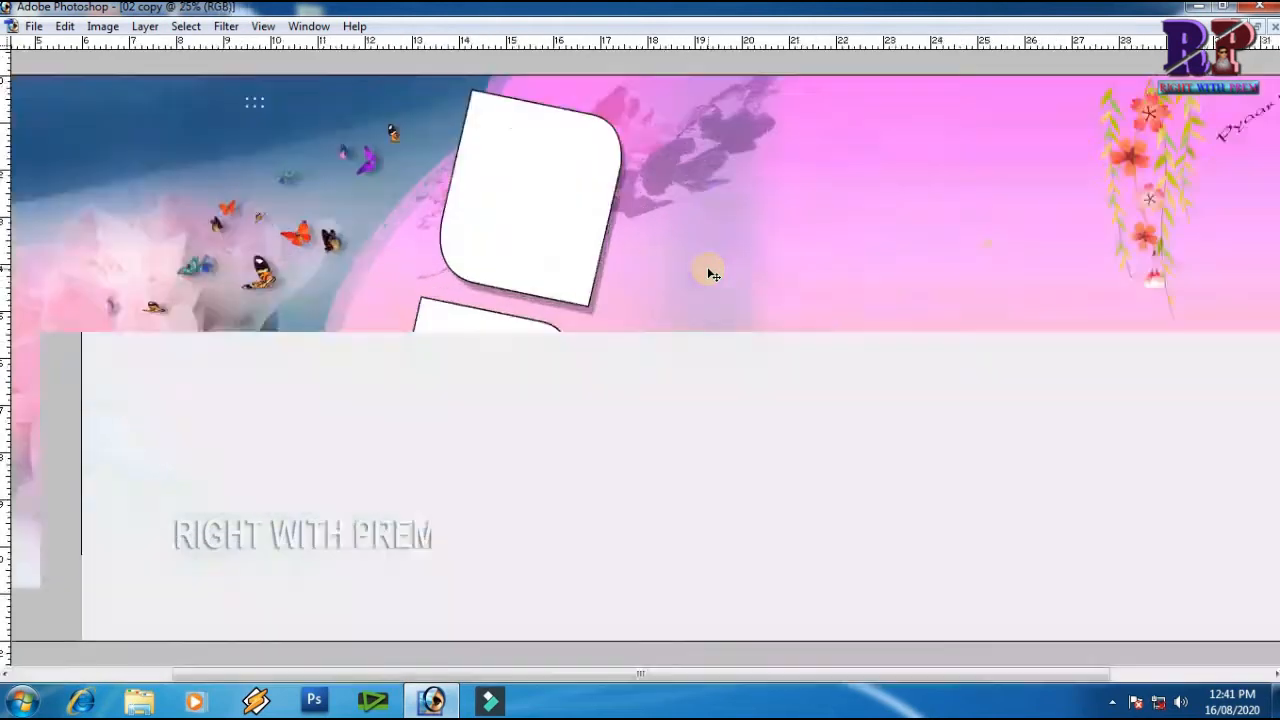
{"action": "key", "text": "ctrl+plus"}
{"action": "key", "text": "ctrl+plus"}
{"action": "key", "text": "ctrl+plus"}
{"action": "key", "text": "ctrl+plus"}
{"action": "key", "text": "ctrl+plus"}
{"action": "key", "text": "ctrl+plus"}
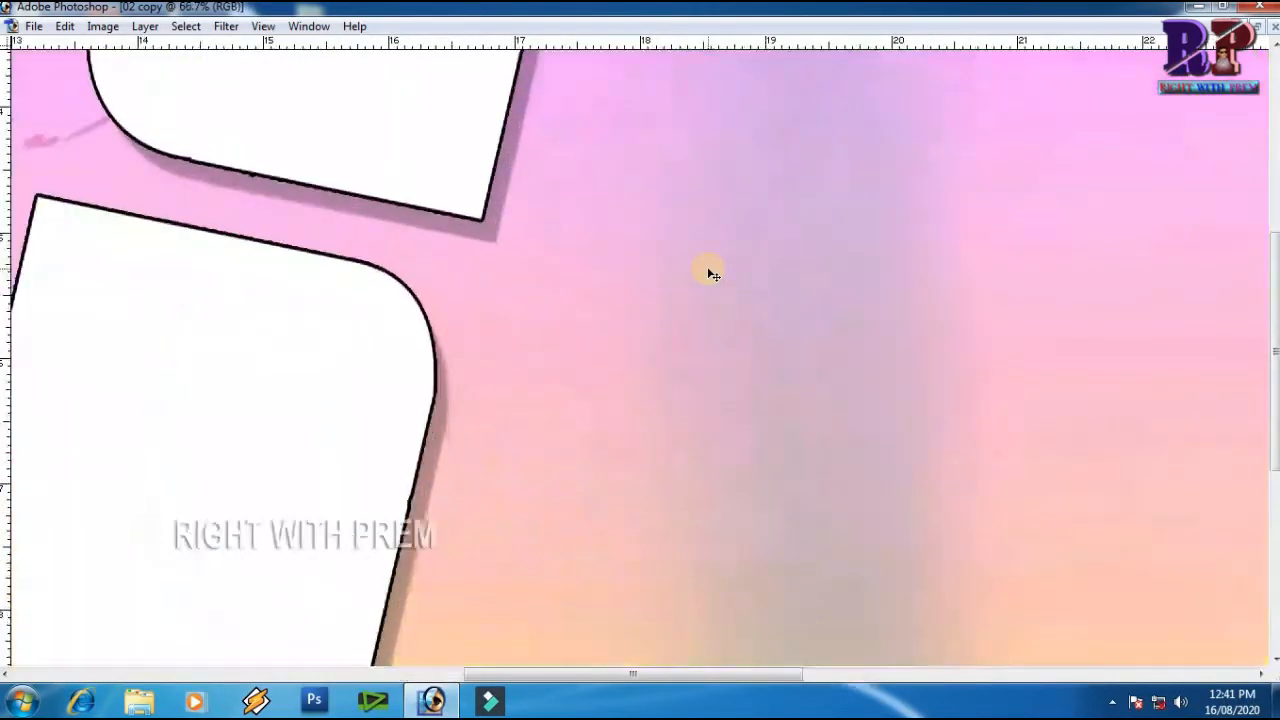
{"action": "key", "text": "ctrl+plus"}
{"action": "key", "text": "ctrl+plus"}
{"action": "key", "text": "ctrl+plus"}
{"action": "key", "text": "ctrl+plus"}
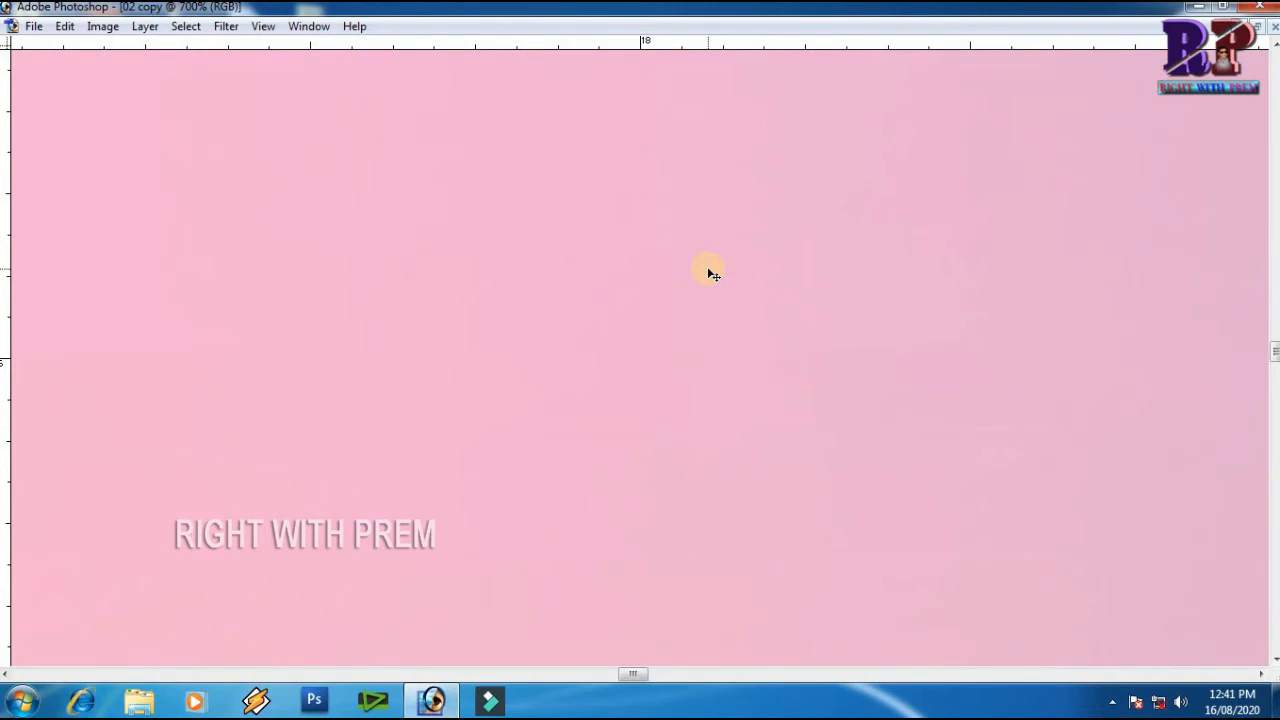
Zoom out from the image to the 0.4% magnification and fit the whole image on screen again.
{"action": "left_click", "coordinate": [264, 27]}
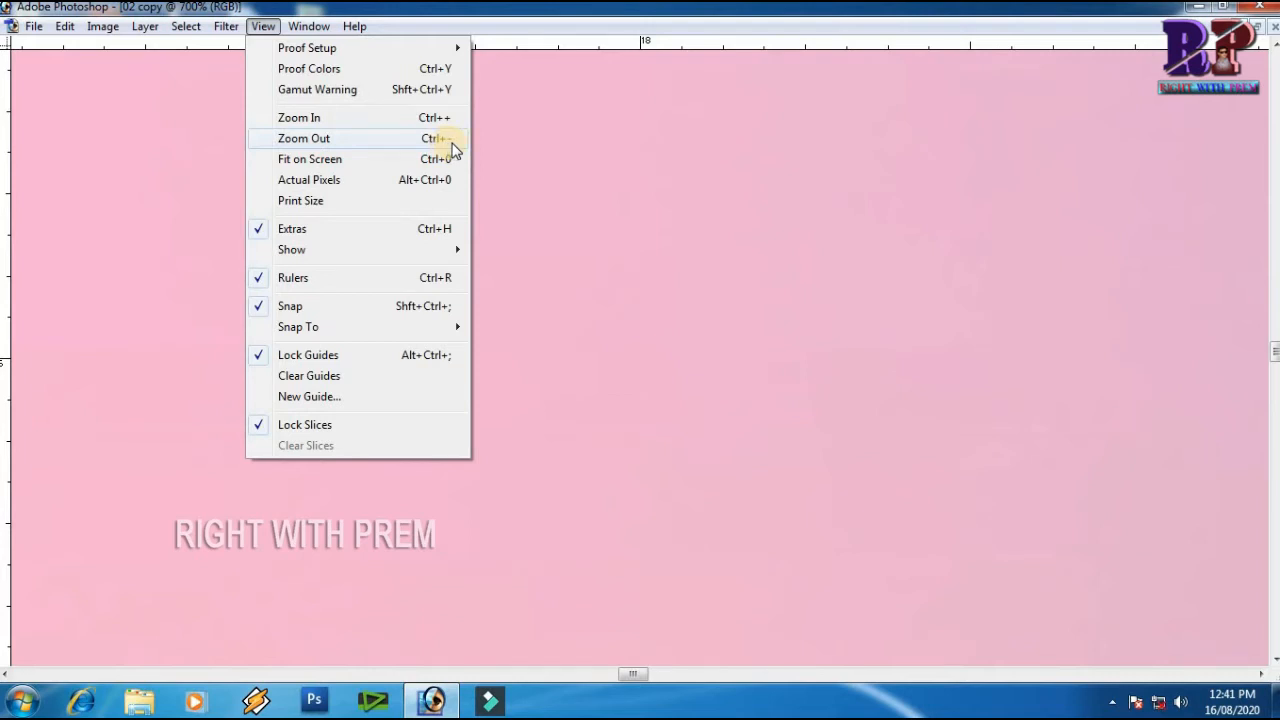
{"action": "left_click", "coordinate": [590, 204]}
{"action": "key", "text": "ctrl+minus"}
{"action": "key", "text": "ctrl+minus"}
{"action": "key", "text": "ctrl+minus"}
{"action": "key", "text": "ctrl+minus"}
{"action": "key", "text": "ctrl+minus"}
{"action": "key", "text": "ctrl+minus"}
{"action": "key", "text": "ctrl+minus"}
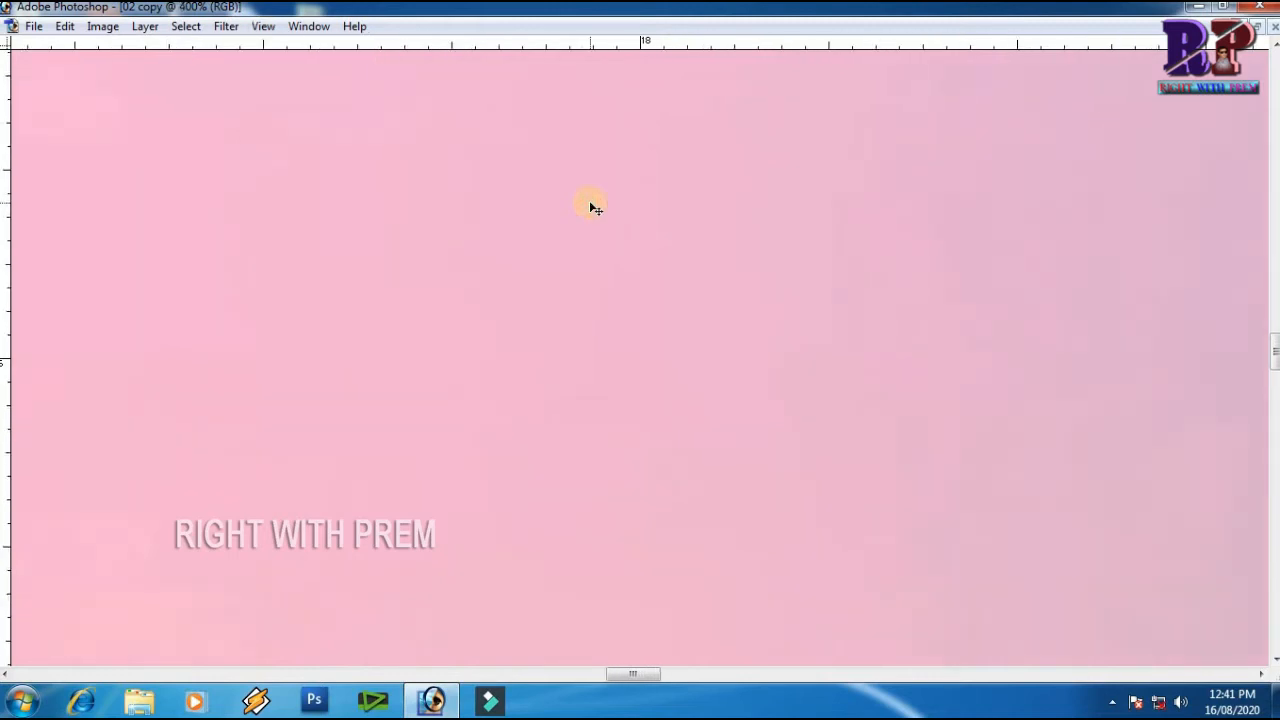
{"action": "key", "text": "ctrl+minus"}
{"action": "key", "text": "ctrl+minus"}
{"action": "key", "text": "ctrl+minus"}
{"action": "key", "text": "ctrl+minus"}
{"action": "key", "text": "ctrl+minus"}
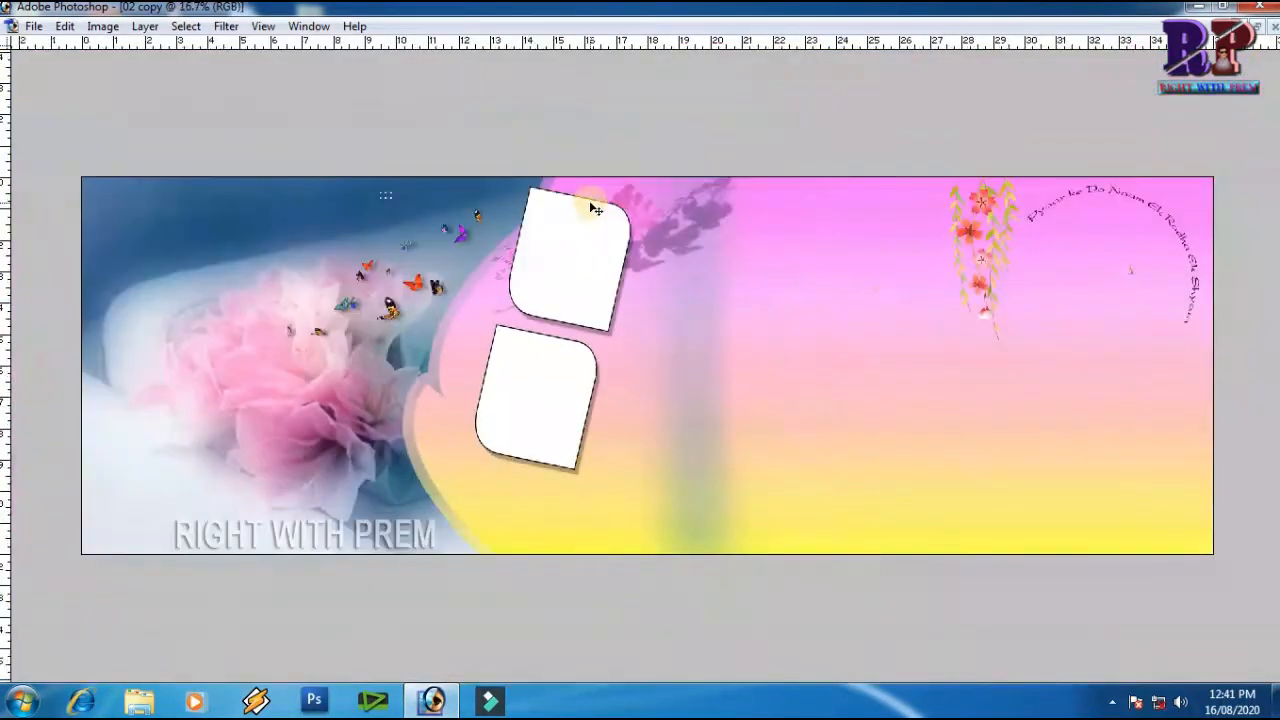
{"action": "key", "text": "ctrl+minus"}
{"action": "key", "text": "ctrl+minus"}
{"action": "key", "text": "ctrl+minus"}
{"action": "key", "text": "ctrl+minus"}
{"action": "key", "text": "ctrl+minus"}
{"action": "key", "text": "ctrl+minus"}
{"action": "key", "text": "ctrl+minus"}
{"action": "key", "text": "ctrl+minus"}
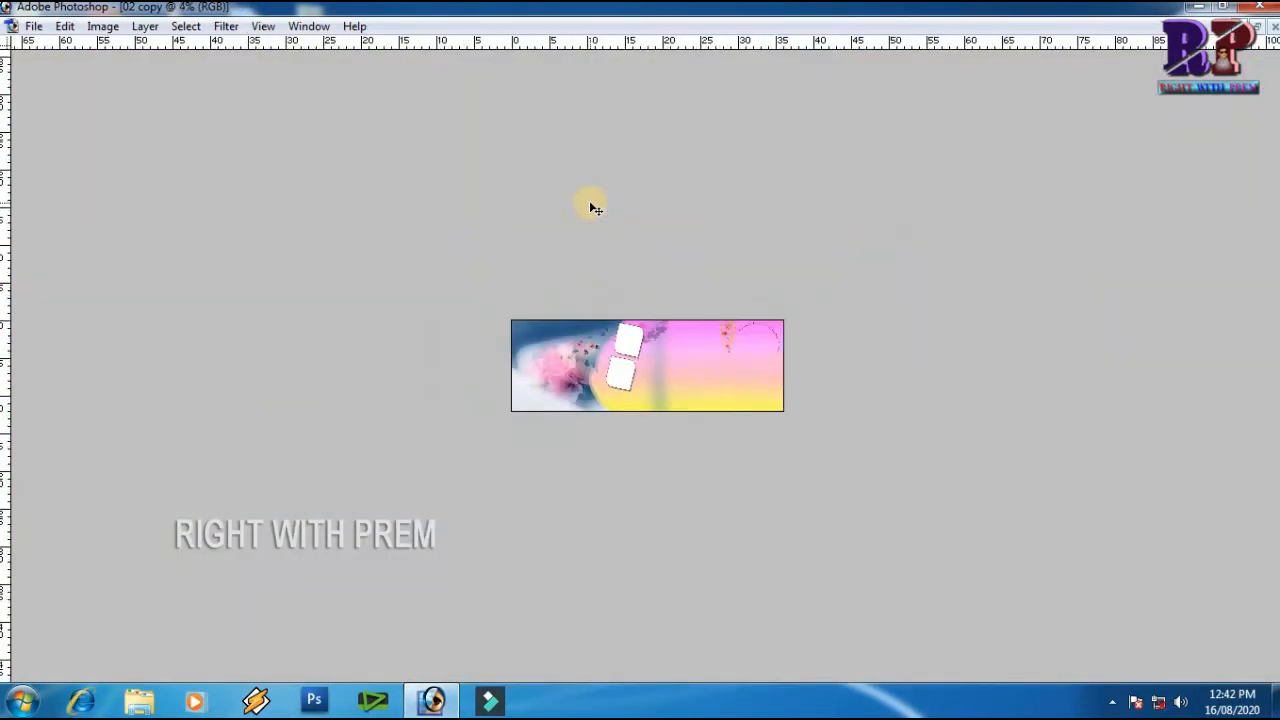
{"action": "key", "text": "ctrl+minus"}
{"action": "key", "text": "ctrl+minus"}
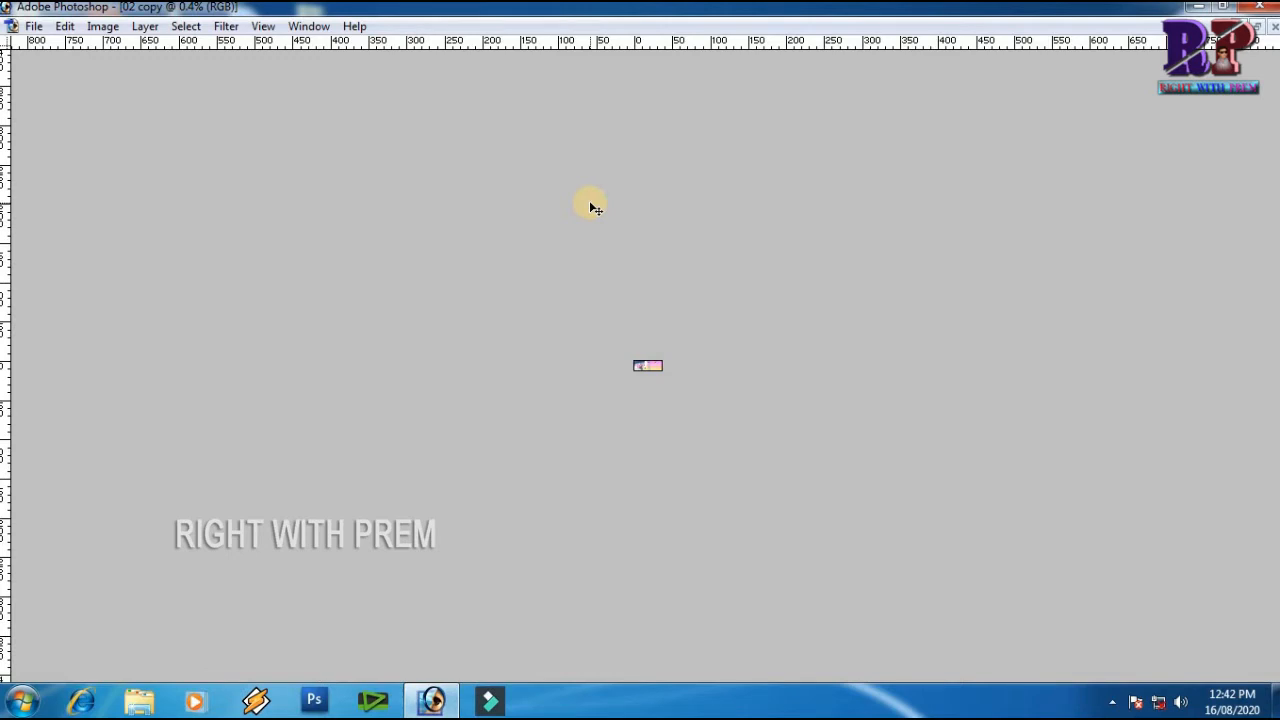
{"action": "key", "text": "ctrl+0"}
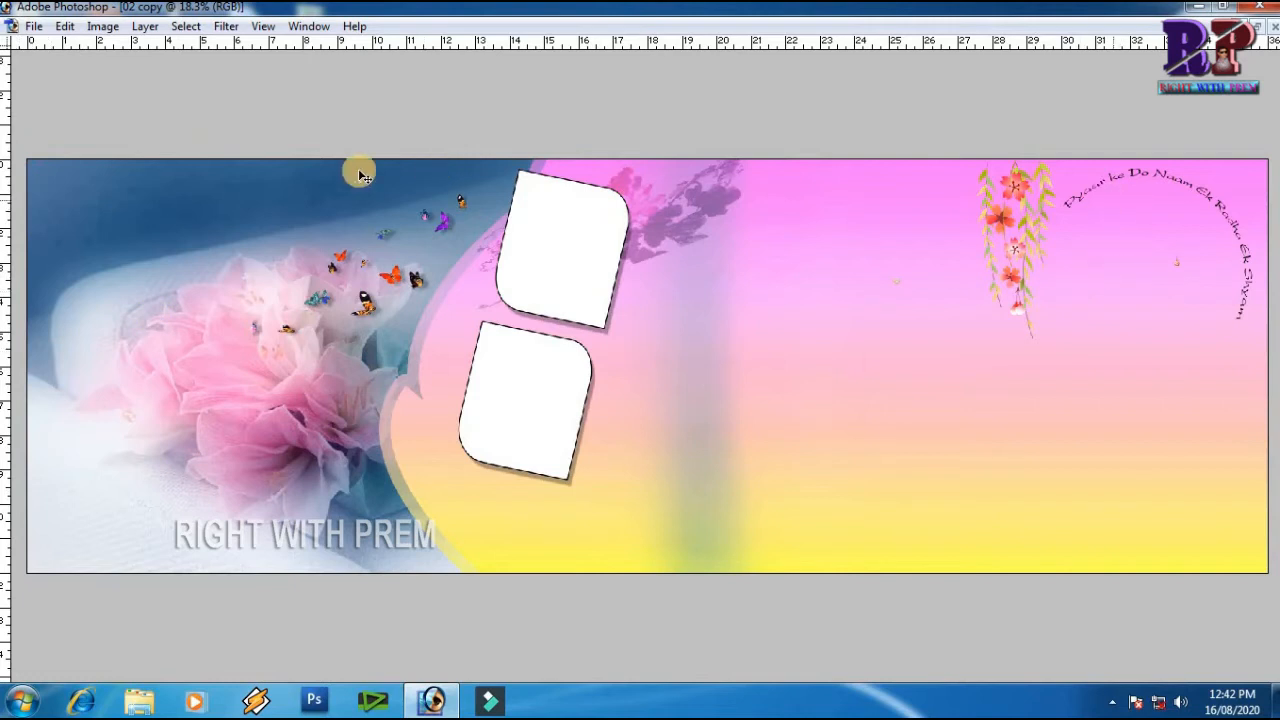
Display the image at its actual pixels (100%).
{"action": "left_click", "coordinate": [263, 26]}
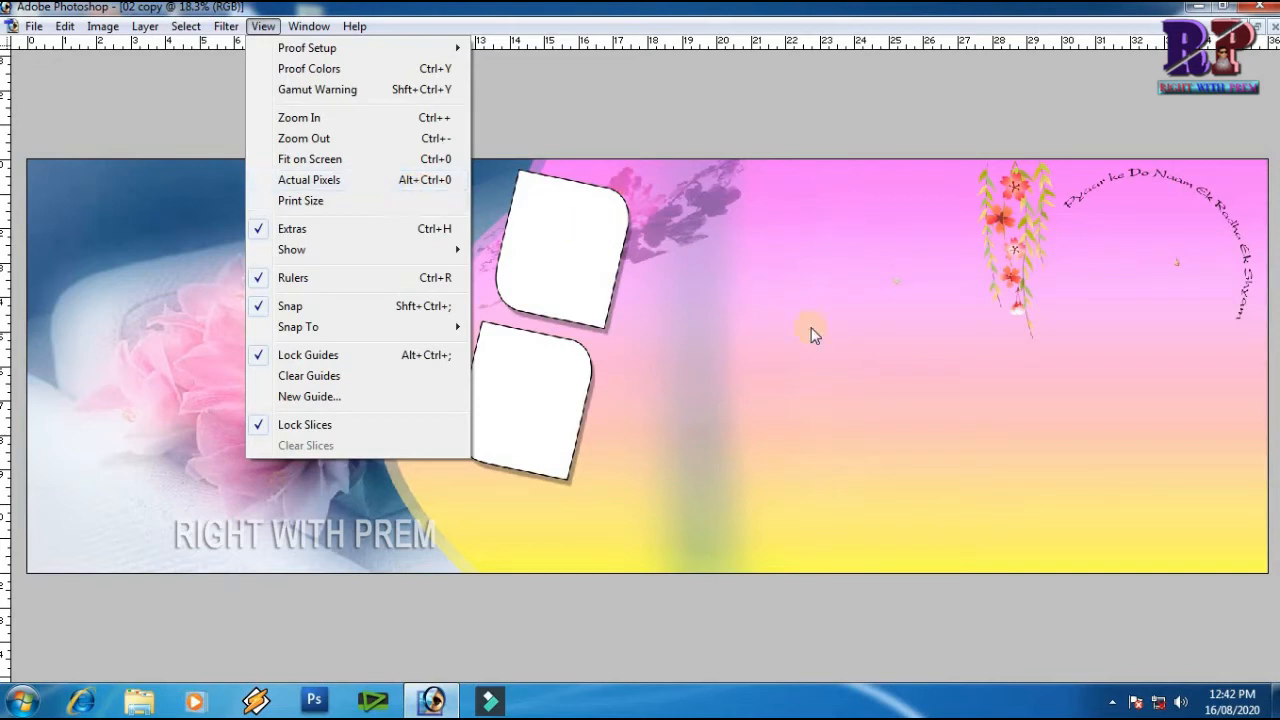
{"action": "left_click", "coordinate": [1004, 246]}
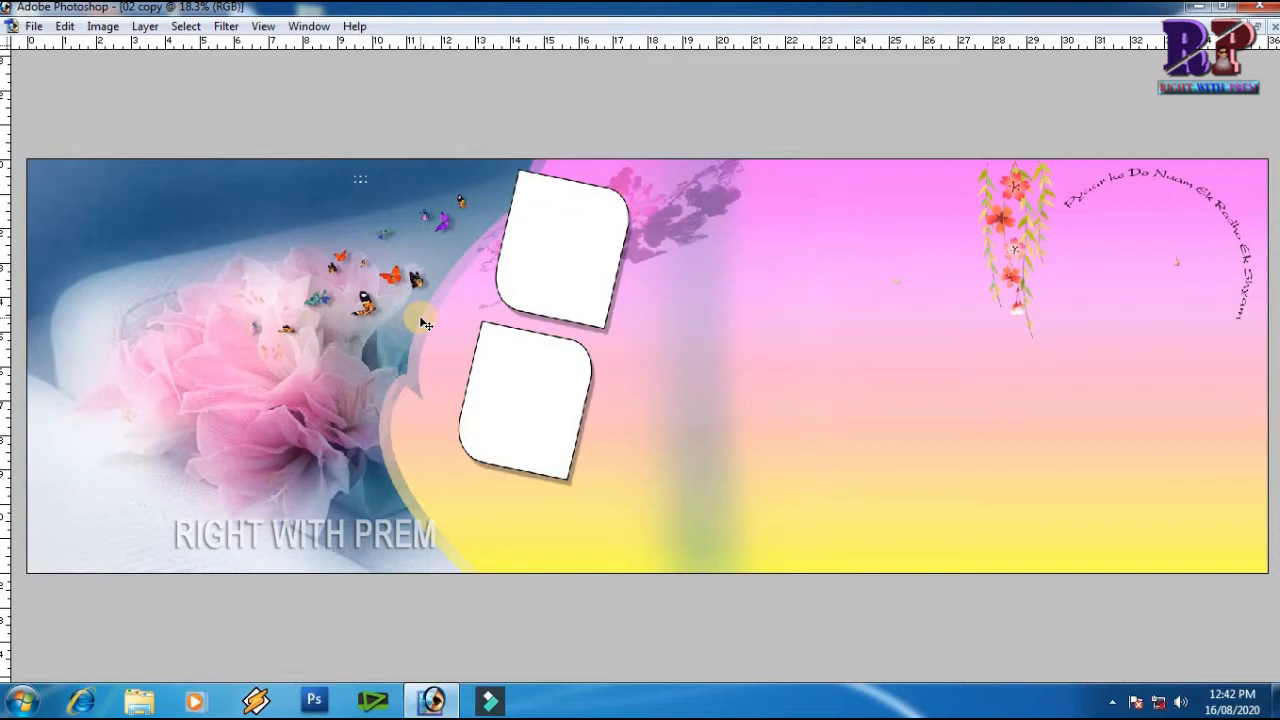
{"action": "left_click", "coordinate": [263, 26]}
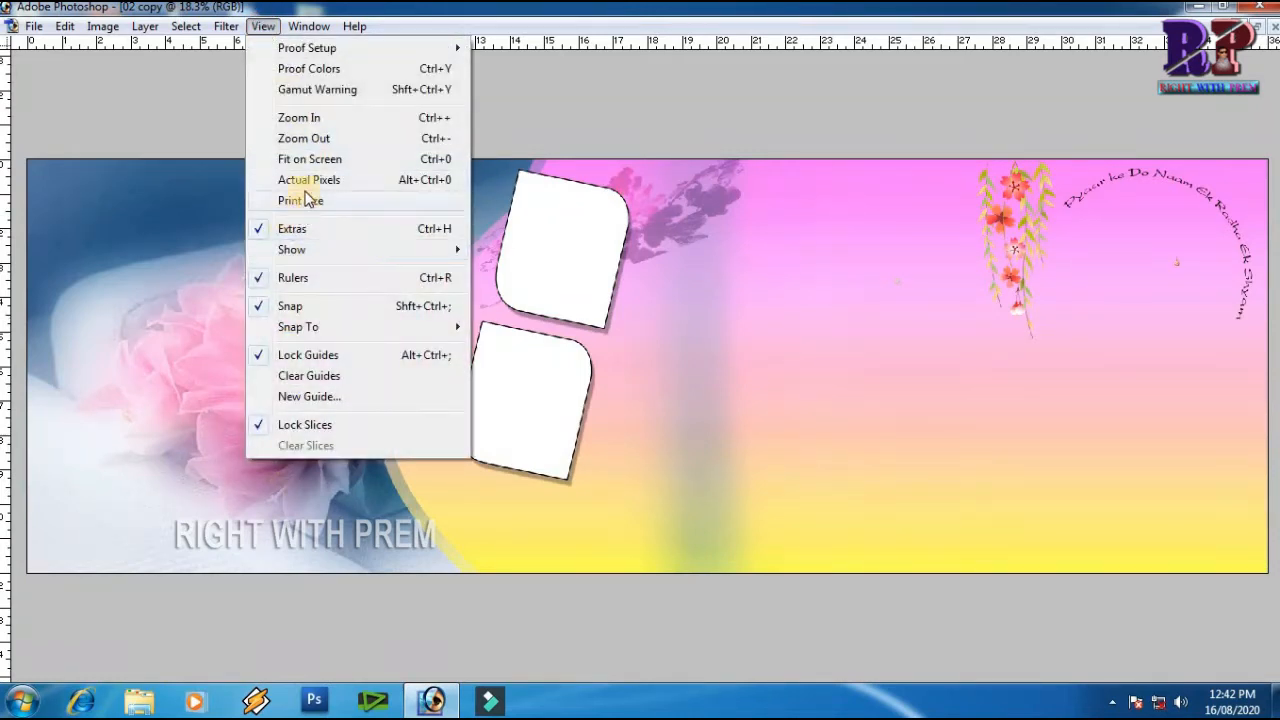
{"action": "left_click", "coordinate": [450, 185]}
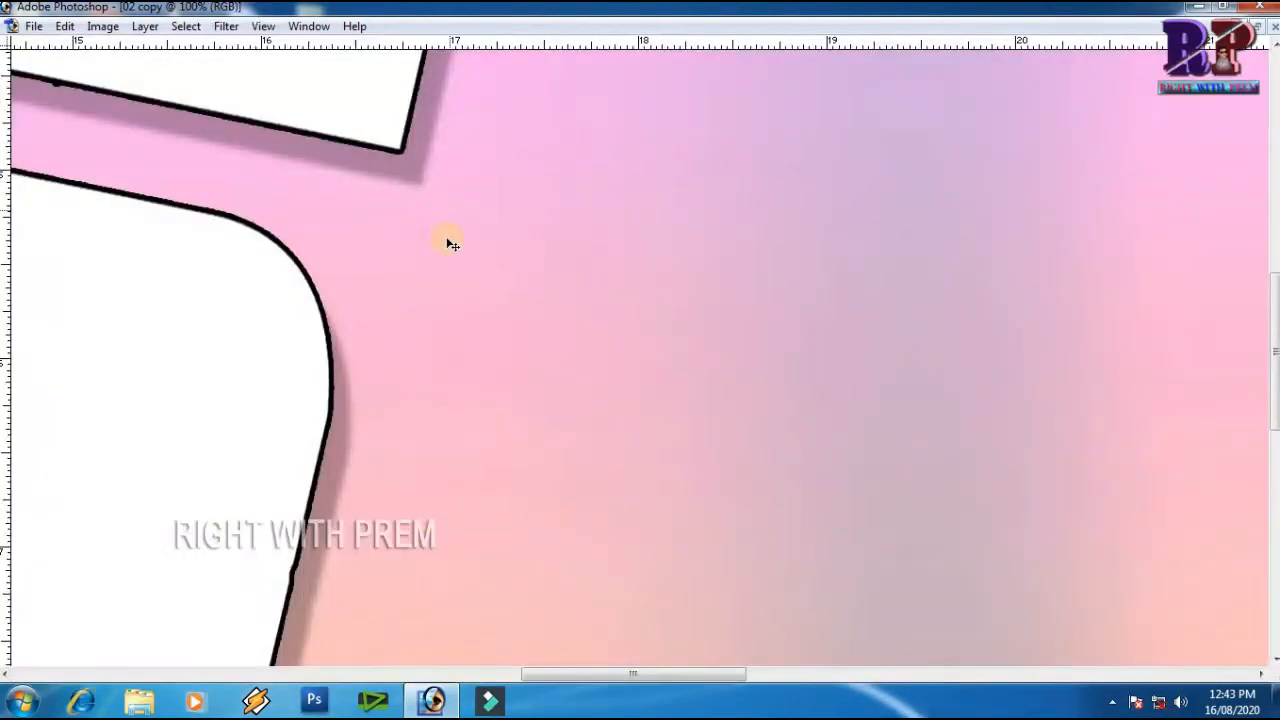
{"action": "left_click", "coordinate": [785, 312]}
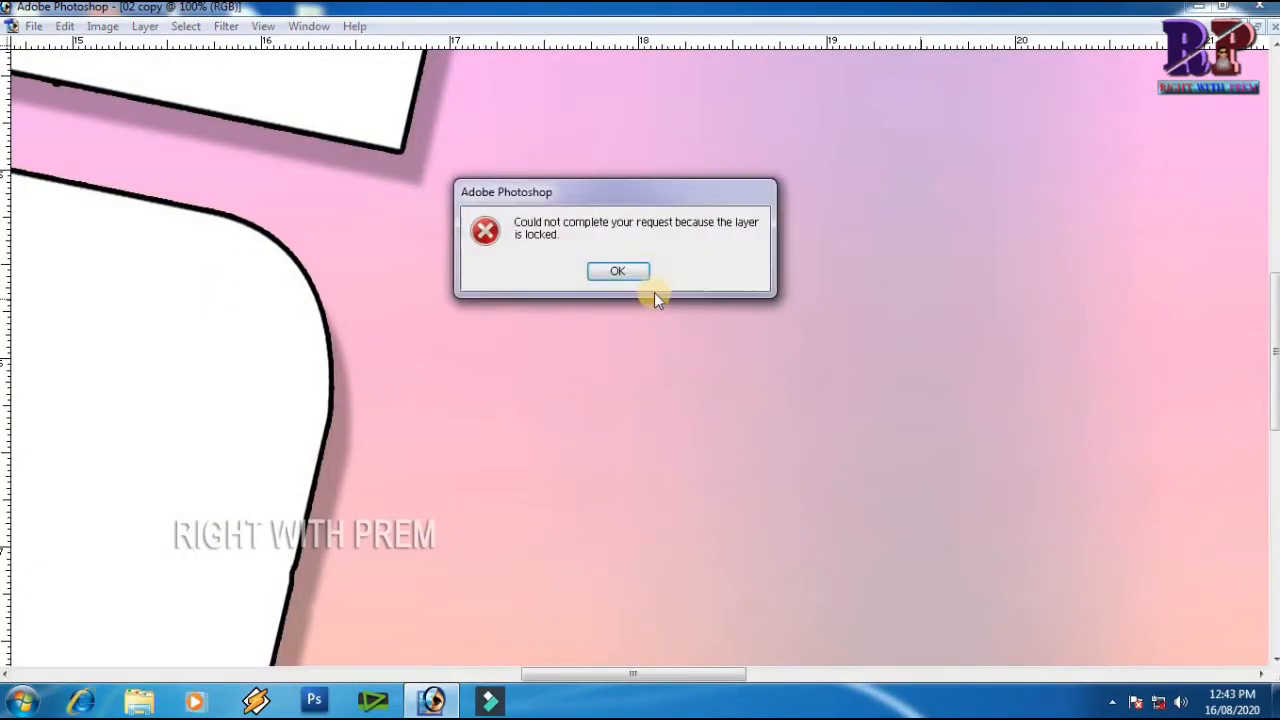
{"action": "left_click", "coordinate": [617, 271]}
Pan the full-size image to examine the butterflies over the pink flower, and reduce the view to 25%.
{"action": "key", "text": "space"}
{"action": "left_click_drag", "start_coordinate": [277, 299], "coordinate": [878, 305]}
{"action": "left_click_drag", "start_coordinate": [345, 310], "coordinate": [877, 355]}
{"action": "left_click_drag", "start_coordinate": [249, 306], "coordinate": [672, 434]}
{"action": "left_click_drag", "start_coordinate": [631, 343], "coordinate": [611, 483]}
{"action": "left_click_drag", "start_coordinate": [726, 249], "coordinate": [742, 335]}
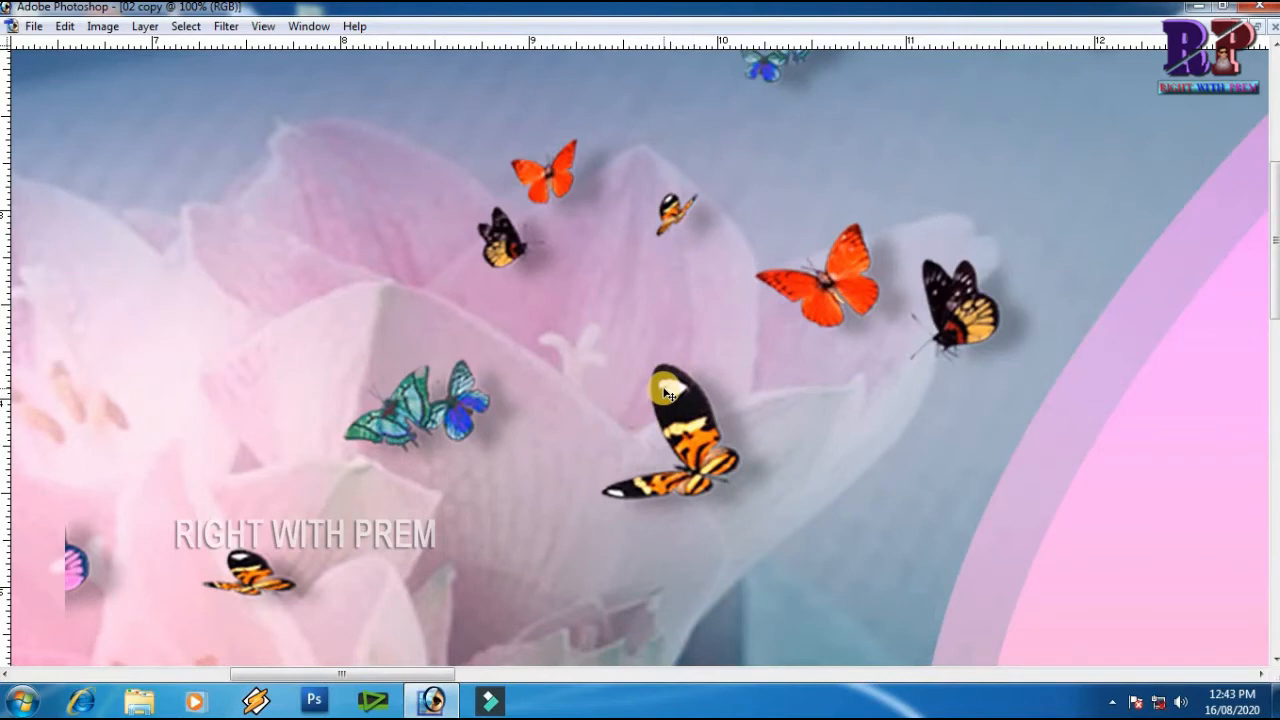
{"action": "key", "text": "ctrl+minus"}
{"action": "key", "text": "ctrl+minus"}
{"action": "key", "text": "ctrl+minus"}
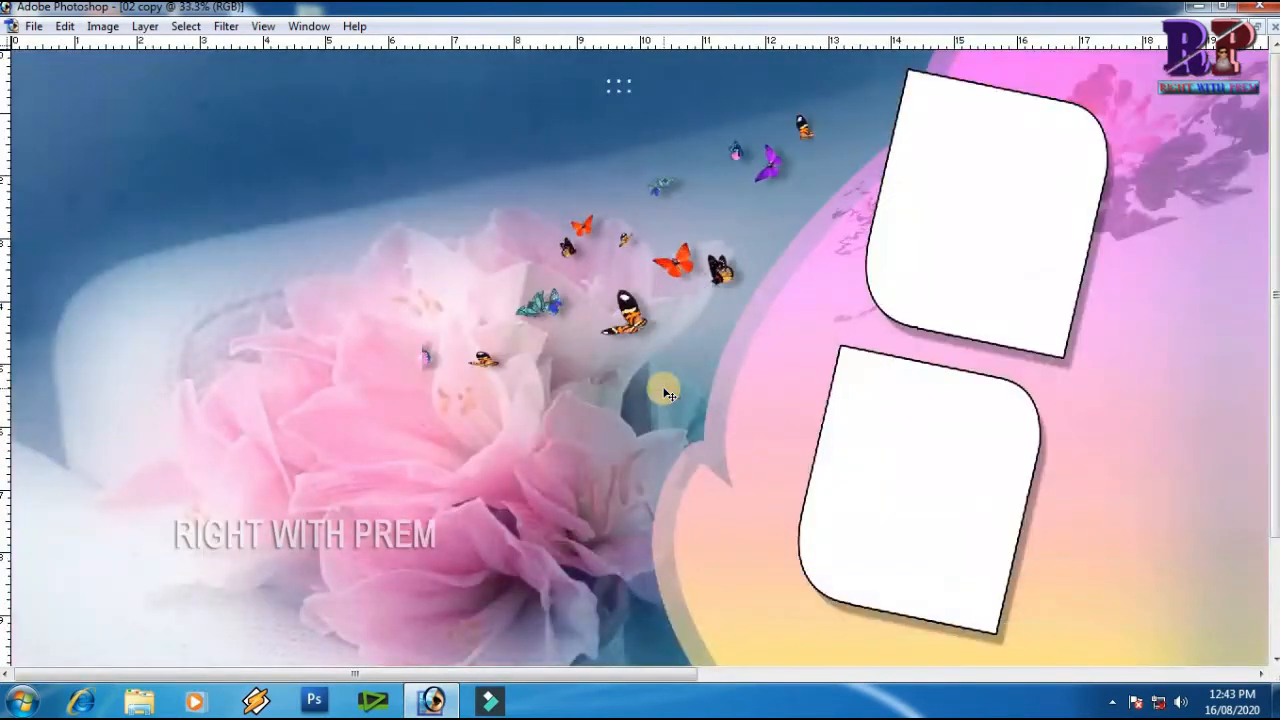
{"action": "key", "text": "ctrl+minus"}
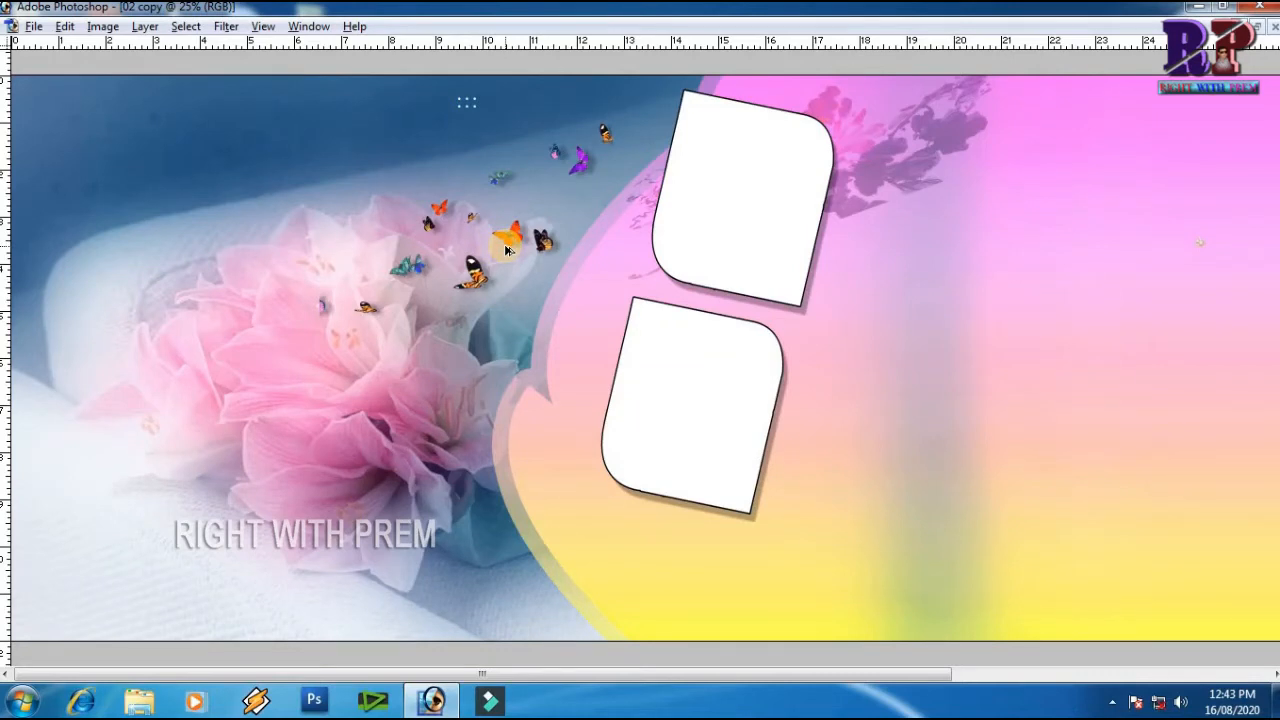
Show actual pixels again, examine the butterflies beside the upper white frame, and reduce the view to 16.7%.
{"action": "key", "text": "ctrl+alt+0"}
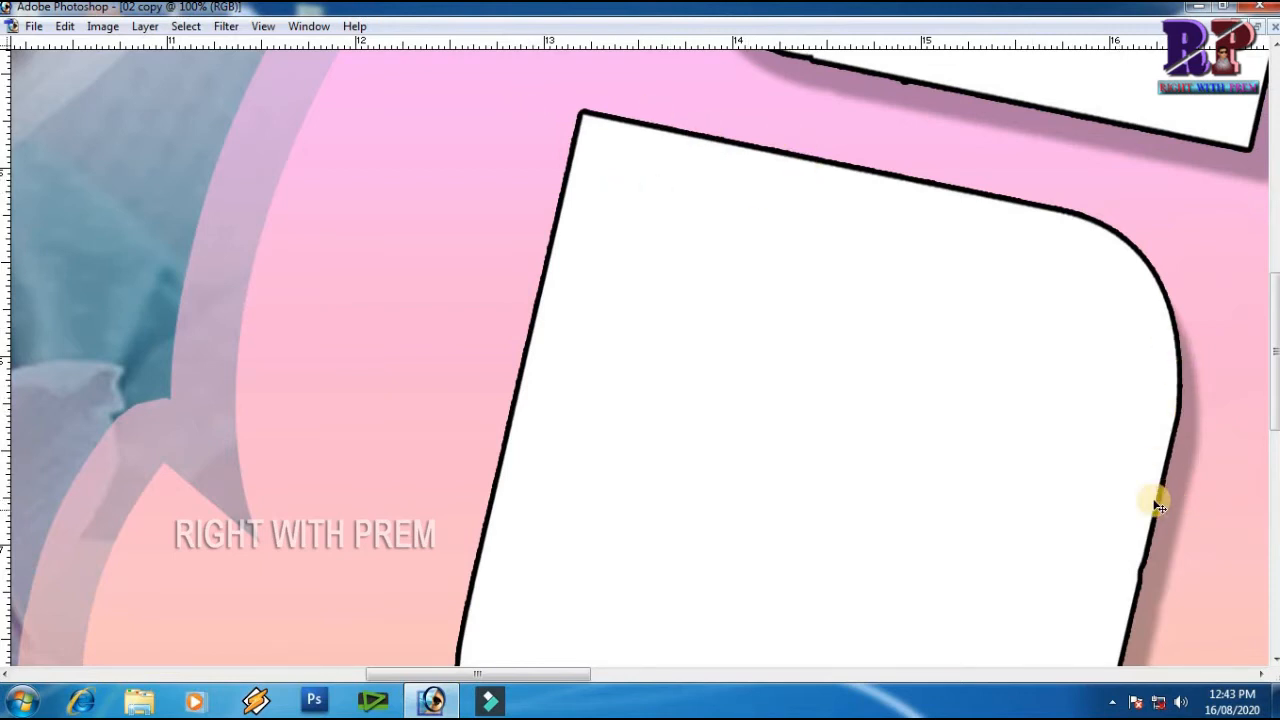
{"action": "left_click_drag", "start_coordinate": [190, 347], "coordinate": [750, 645]}
{"action": "left_click_drag", "start_coordinate": [676, 65], "coordinate": [598, 556]}
{"action": "left_click_drag", "start_coordinate": [787, 314], "coordinate": [684, 331]}
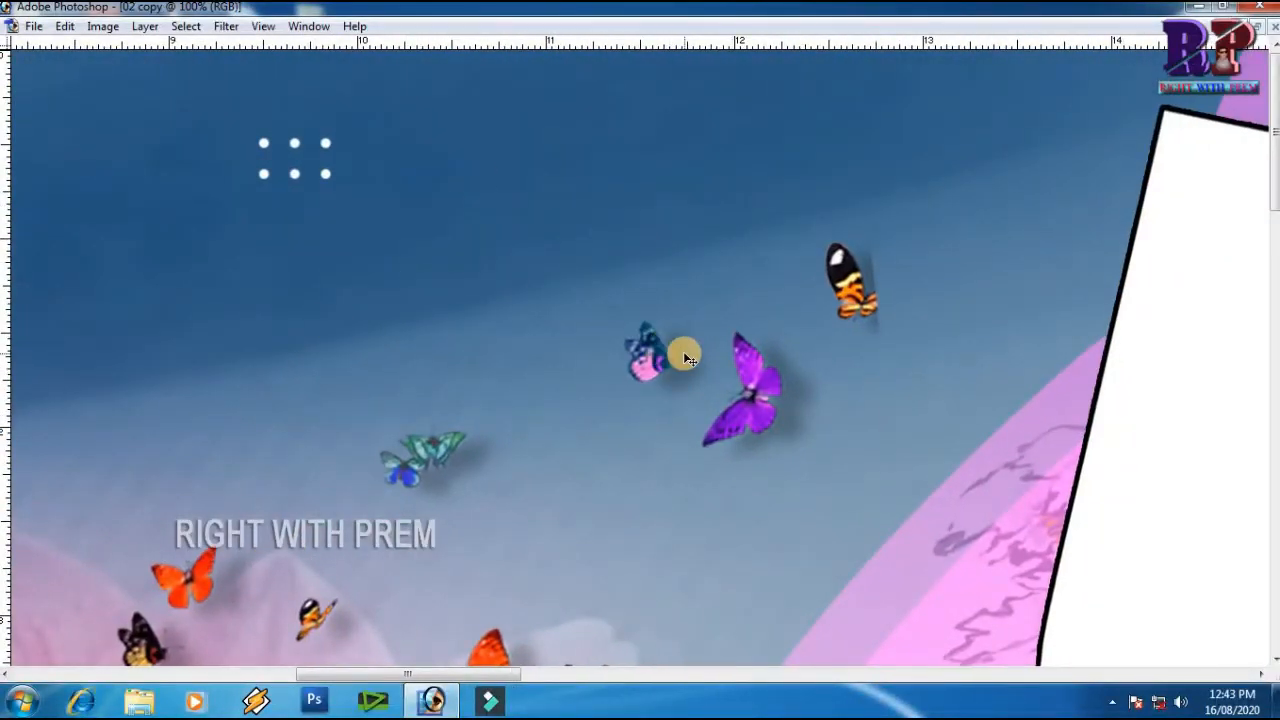
{"action": "key", "text": "ctrl+minus"}
{"action": "key", "text": "ctrl+minus"}
{"action": "key", "text": "ctrl+minus"}
{"action": "key", "text": "ctrl+minus"}
{"action": "key", "text": "ctrl+minus"}
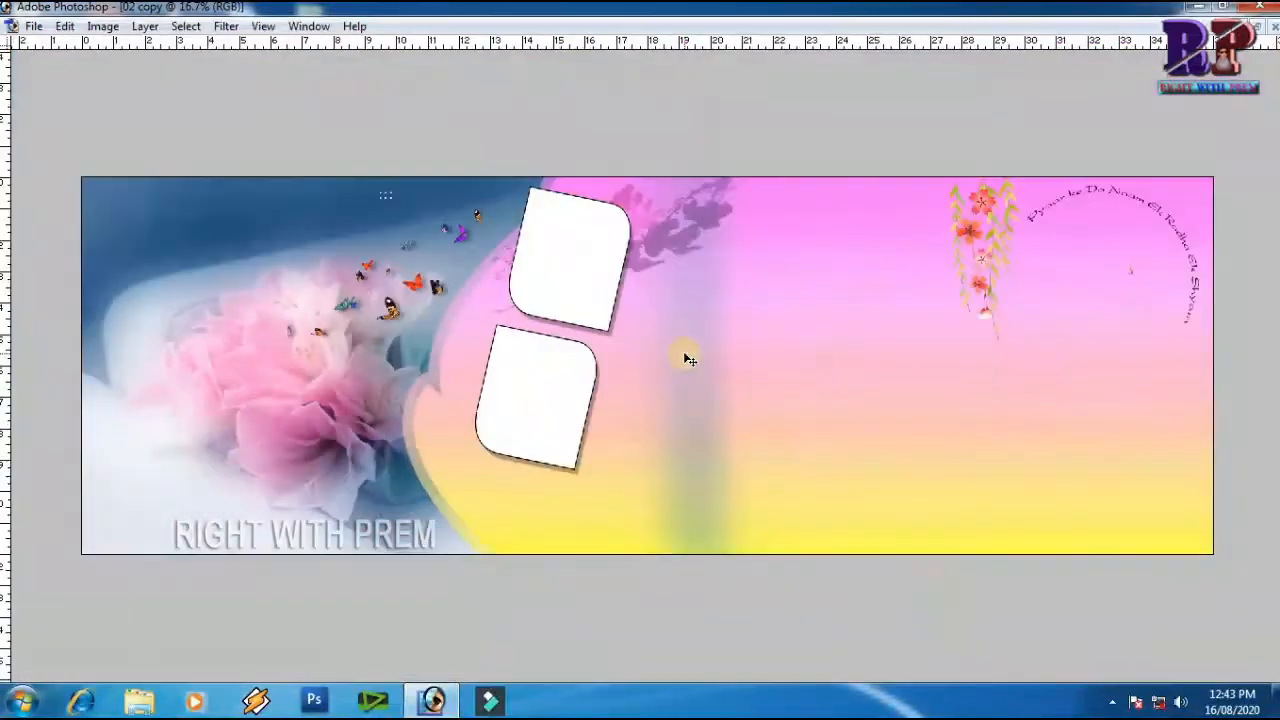
Display the image at print size and examine it from the pink flower across to the hanging blossoms and curved text.
{"action": "left_click", "coordinate": [264, 28]}
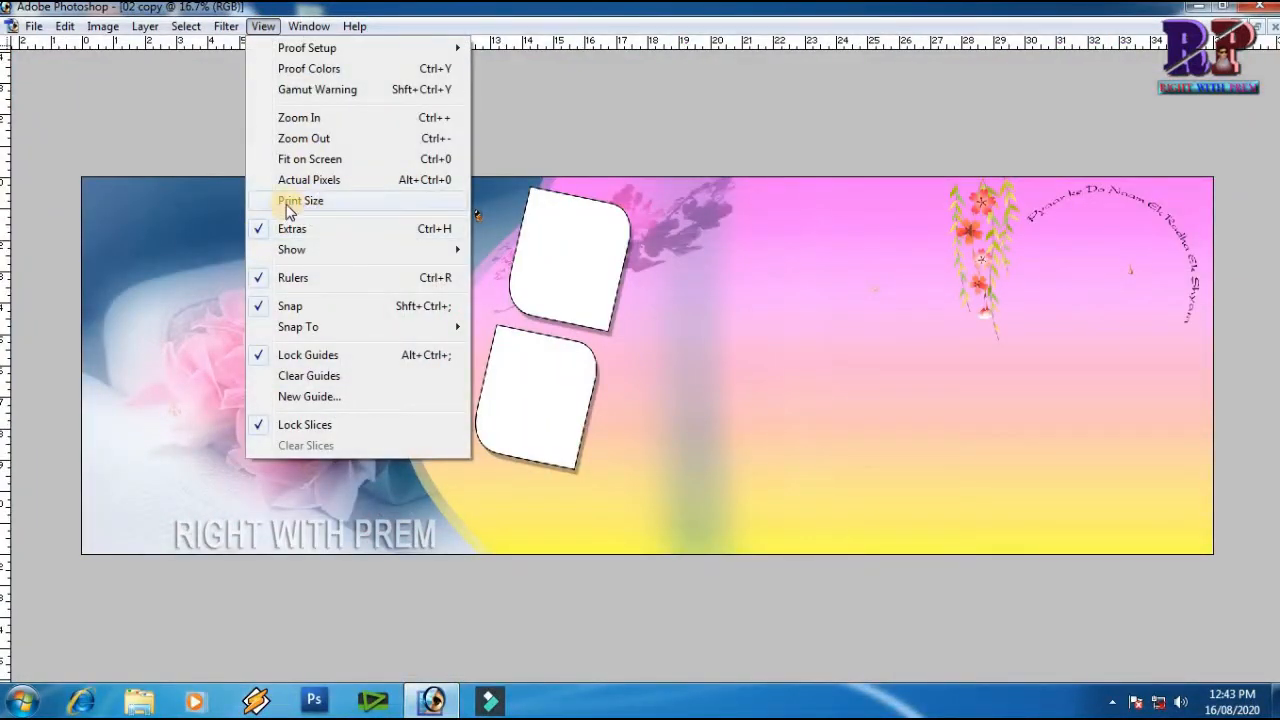
{"action": "left_click", "coordinate": [324, 203]}
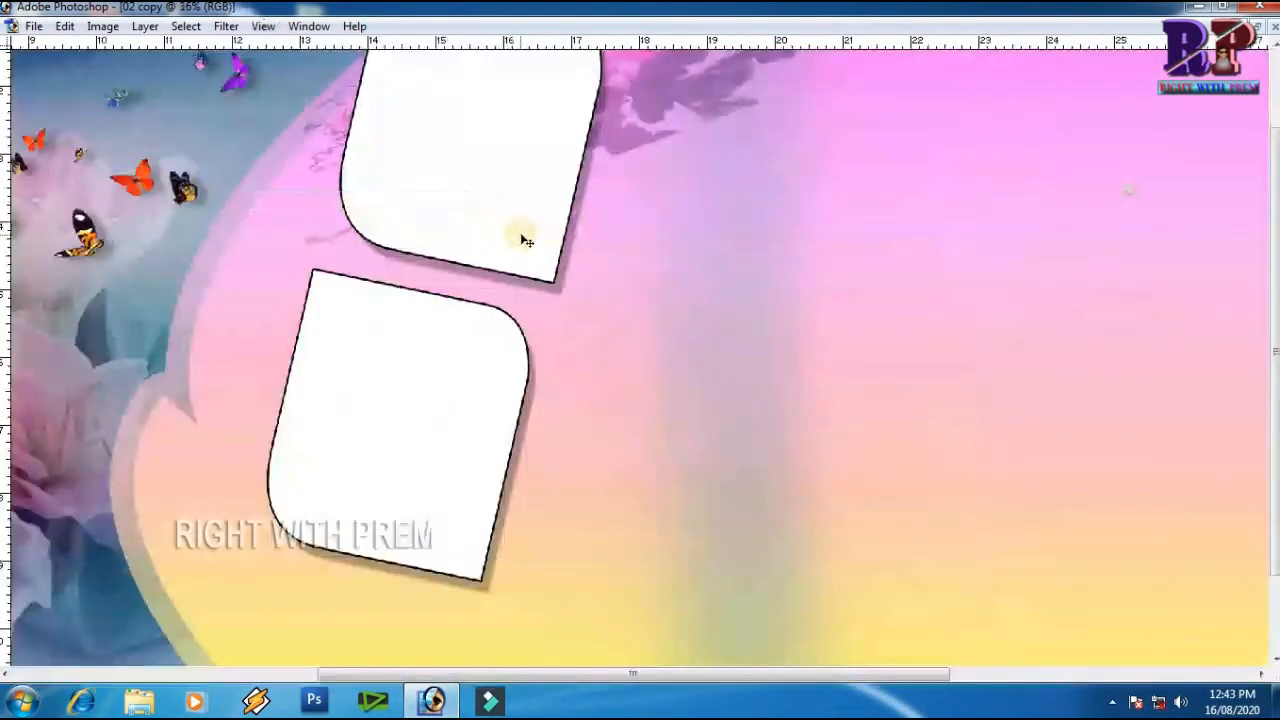
{"action": "left_click_drag", "start_coordinate": [270, 284], "coordinate": [688, 384]}
{"action": "left_click_drag", "start_coordinate": [283, 229], "coordinate": [473, 335]}
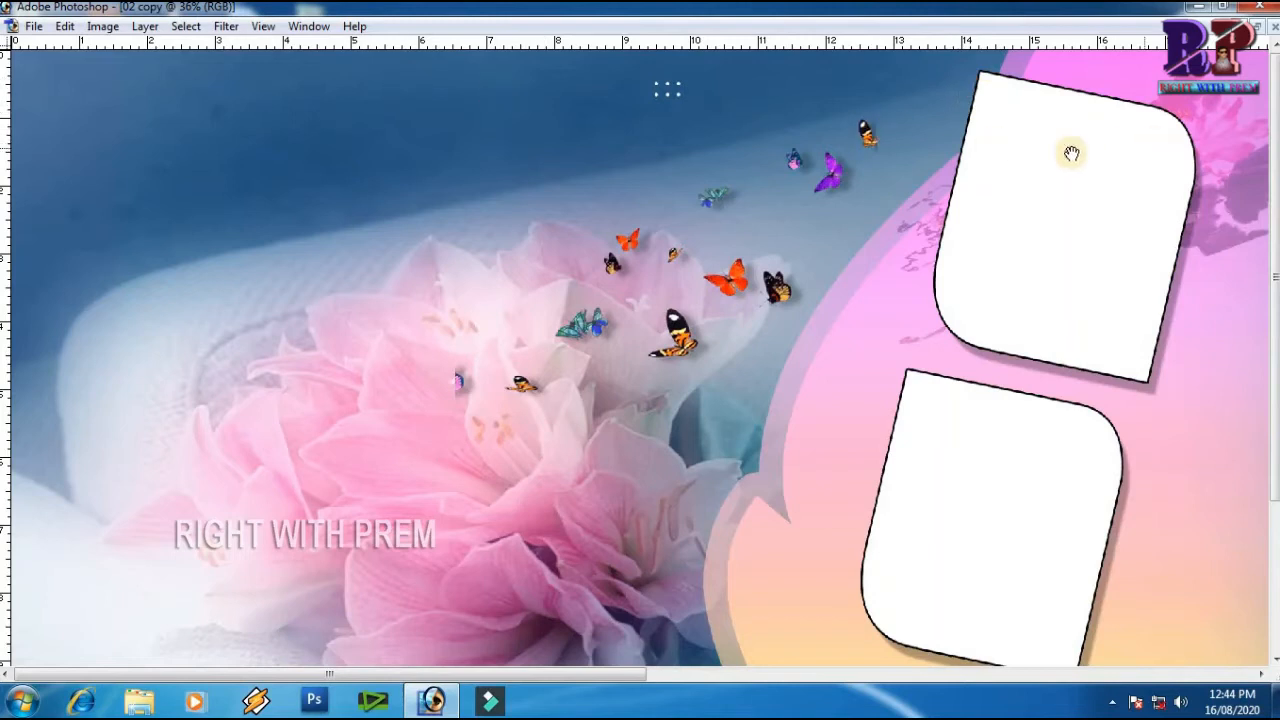
{"action": "left_click_drag", "start_coordinate": [1071, 155], "coordinate": [329, 200]}
{"action": "left_click_drag", "start_coordinate": [1095, 222], "coordinate": [380, 220]}
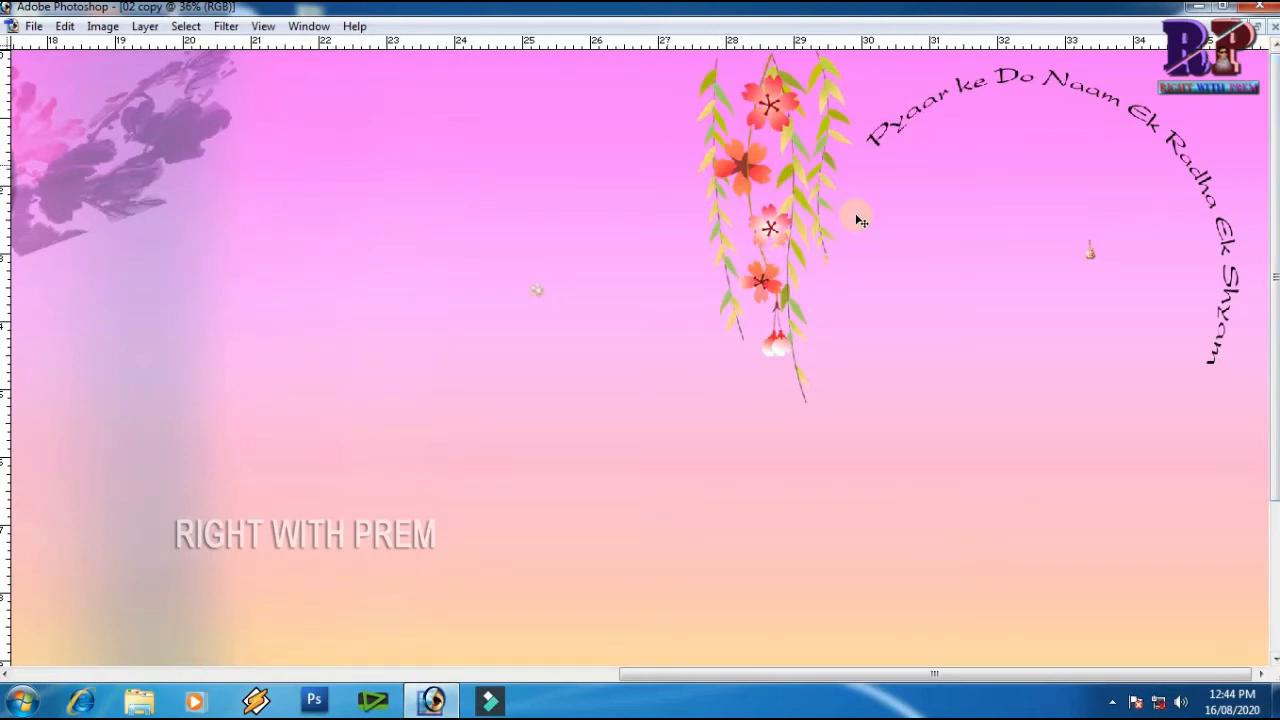
Reduce the view of the album page to 12.5% and restore the program window.
{"action": "key", "text": "ctrl+minus"}
{"action": "key", "text": "ctrl+minus"}
{"action": "key", "text": "ctrl+minus"}
{"action": "key", "text": "ctrl+minus"}
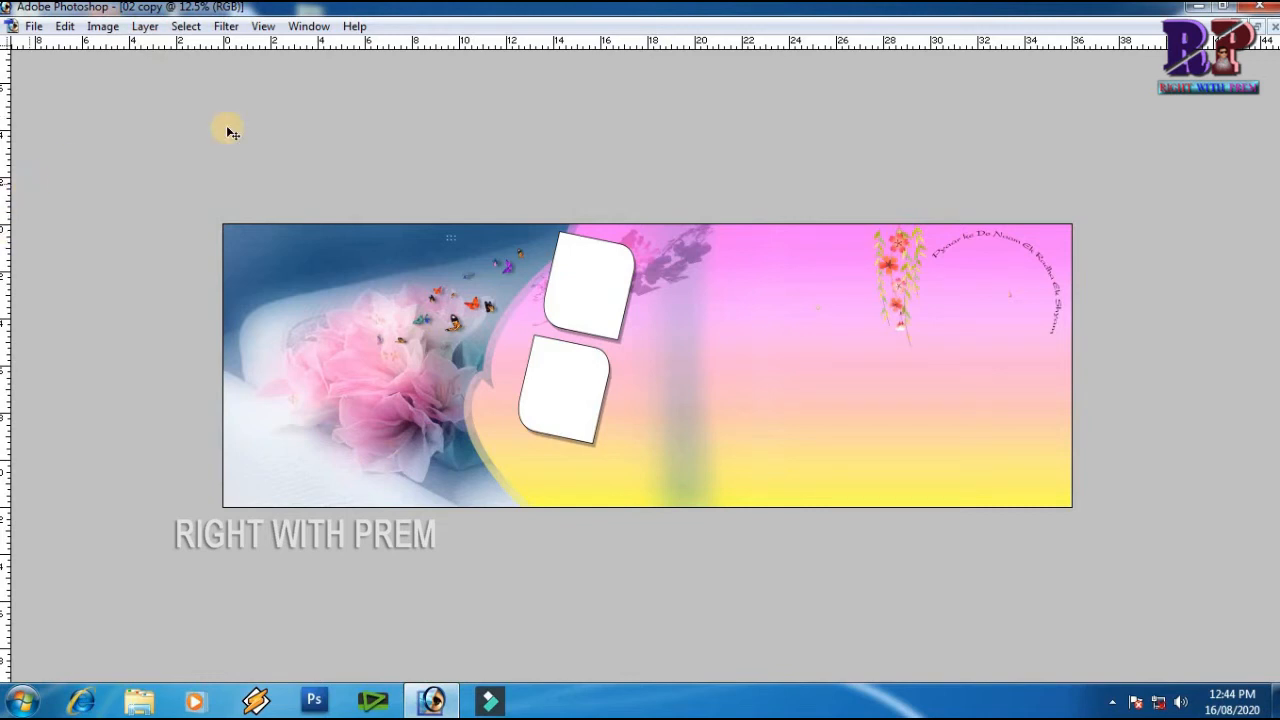
{"action": "double_click", "coordinate": [417, 14]}
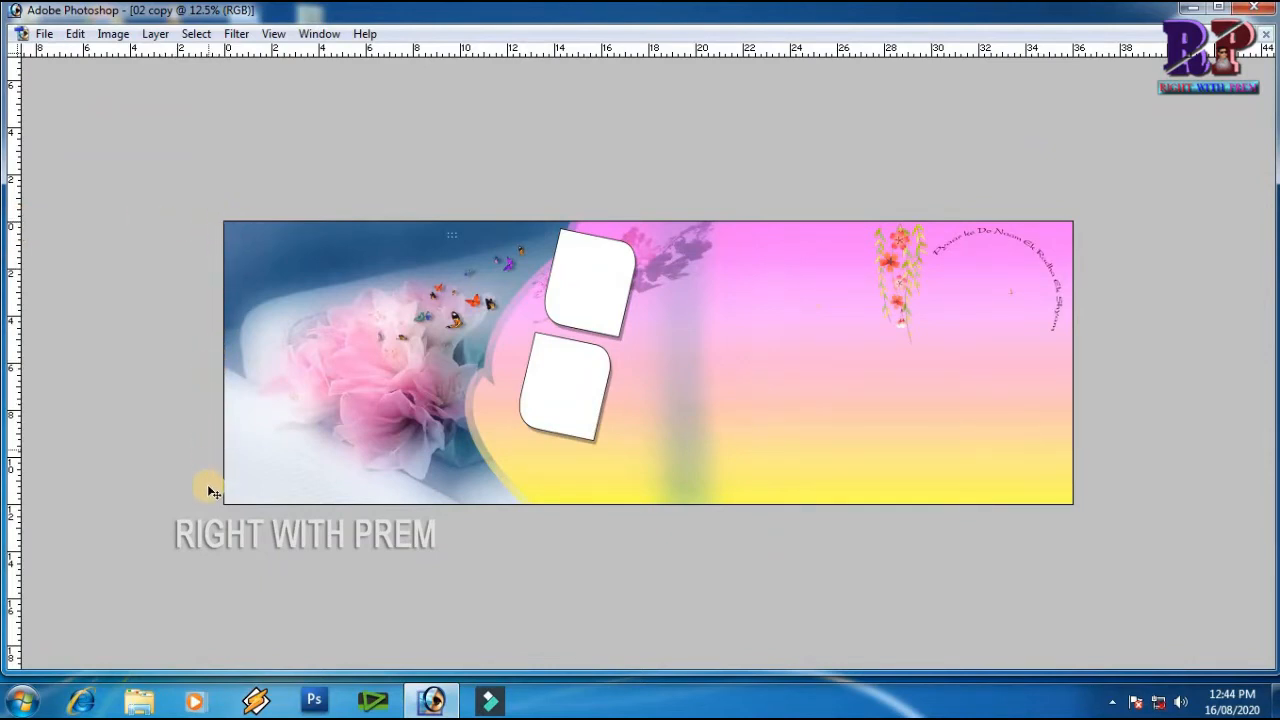
Fit the page on screen and review the Extras and Show options with nothing selected.
{"action": "left_click", "coordinate": [275, 36]}
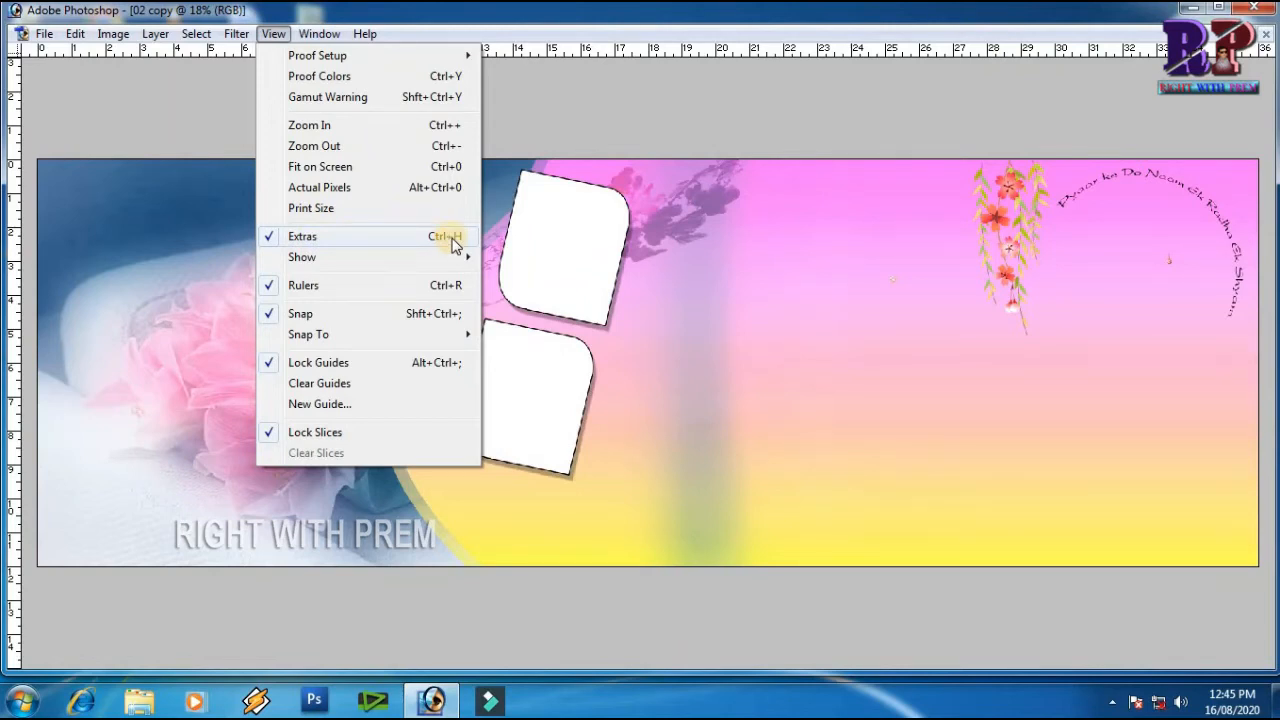
{"action": "left_click", "coordinate": [274, 33]}
{"action": "left_click", "coordinate": [274, 33]}
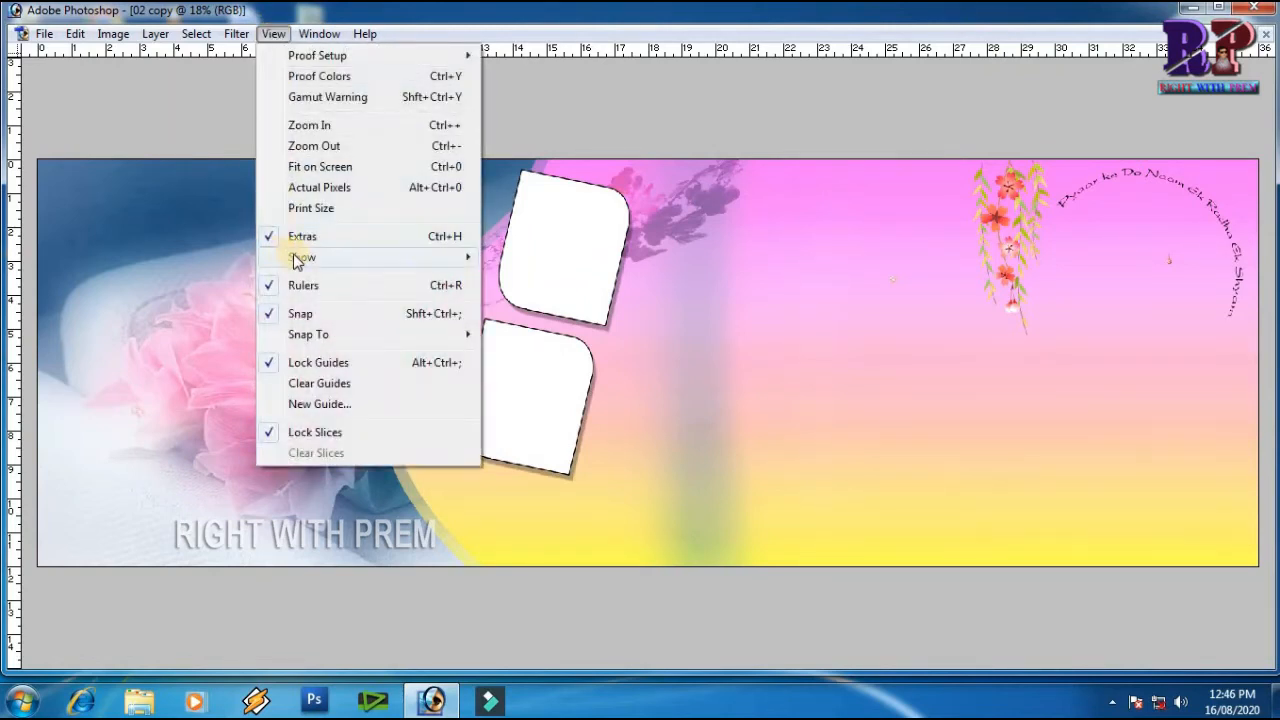
{"action": "mouse_move", "coordinate": [481, 259]}
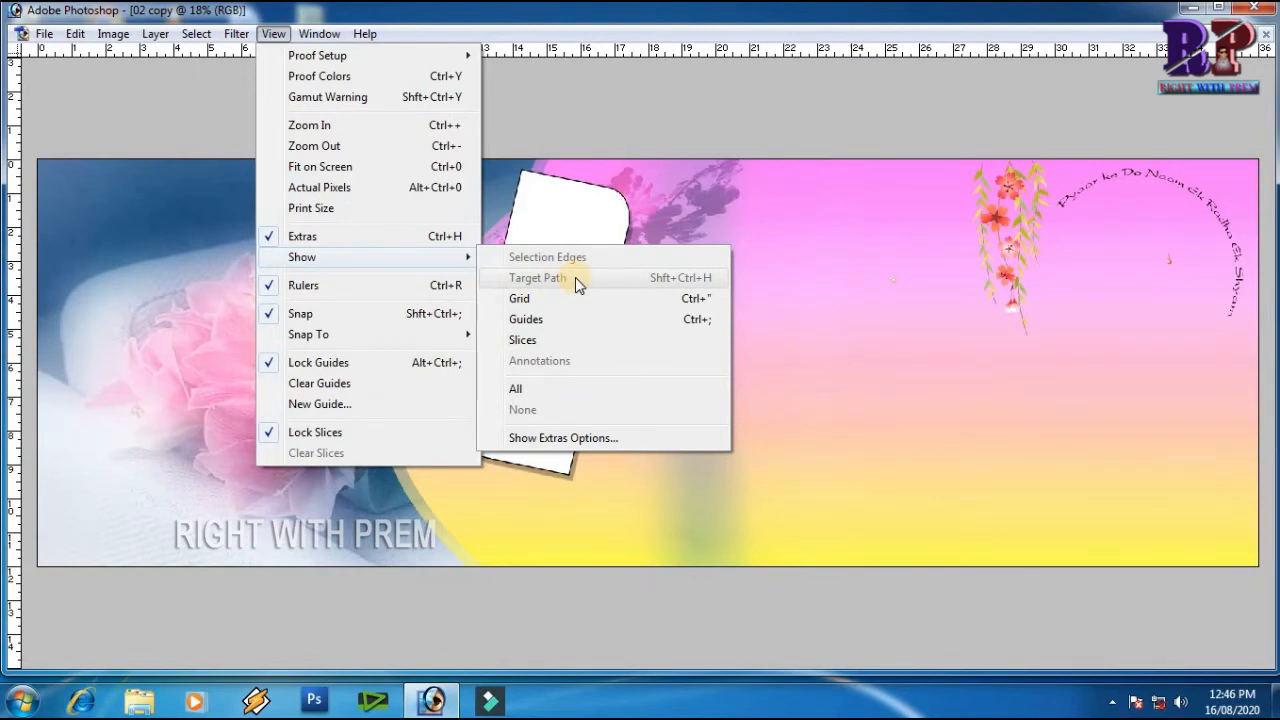
{"action": "left_click", "coordinate": [542, 174]}
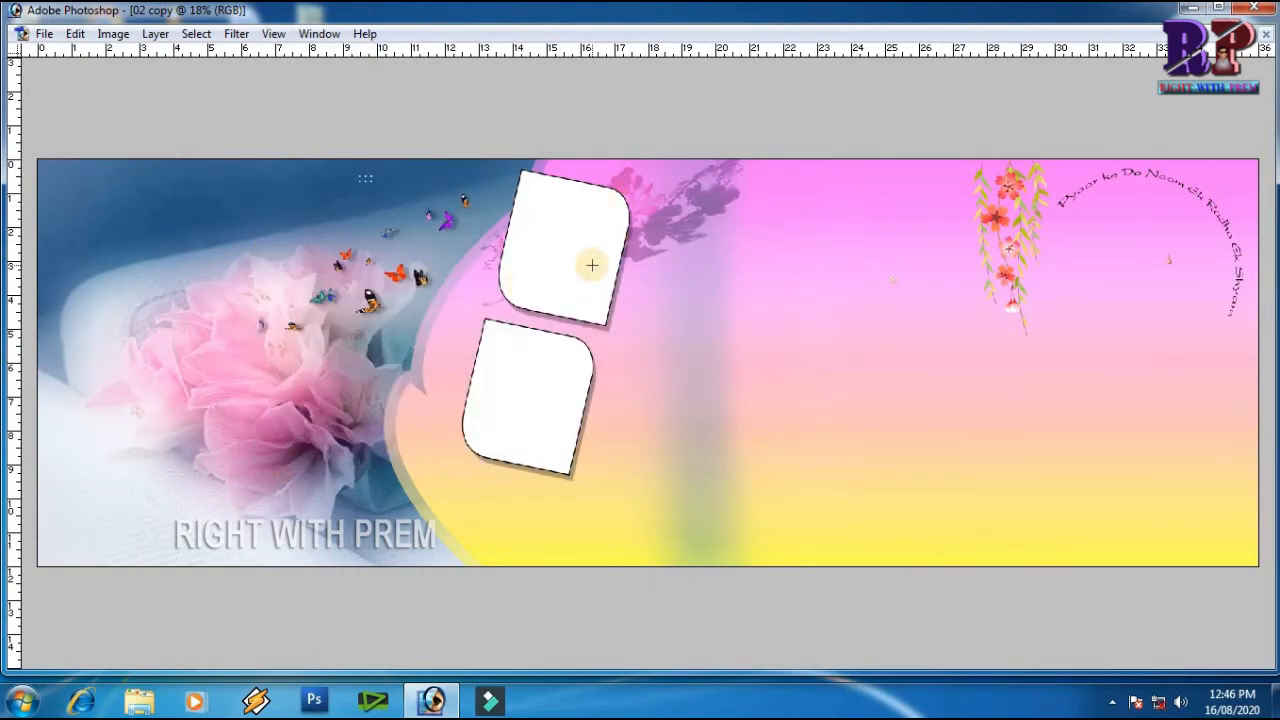
Select the upper white frame with the Magic Wand and check the Selection Edges option among the Show options.
{"action": "left_click", "coordinate": [547, 238]}
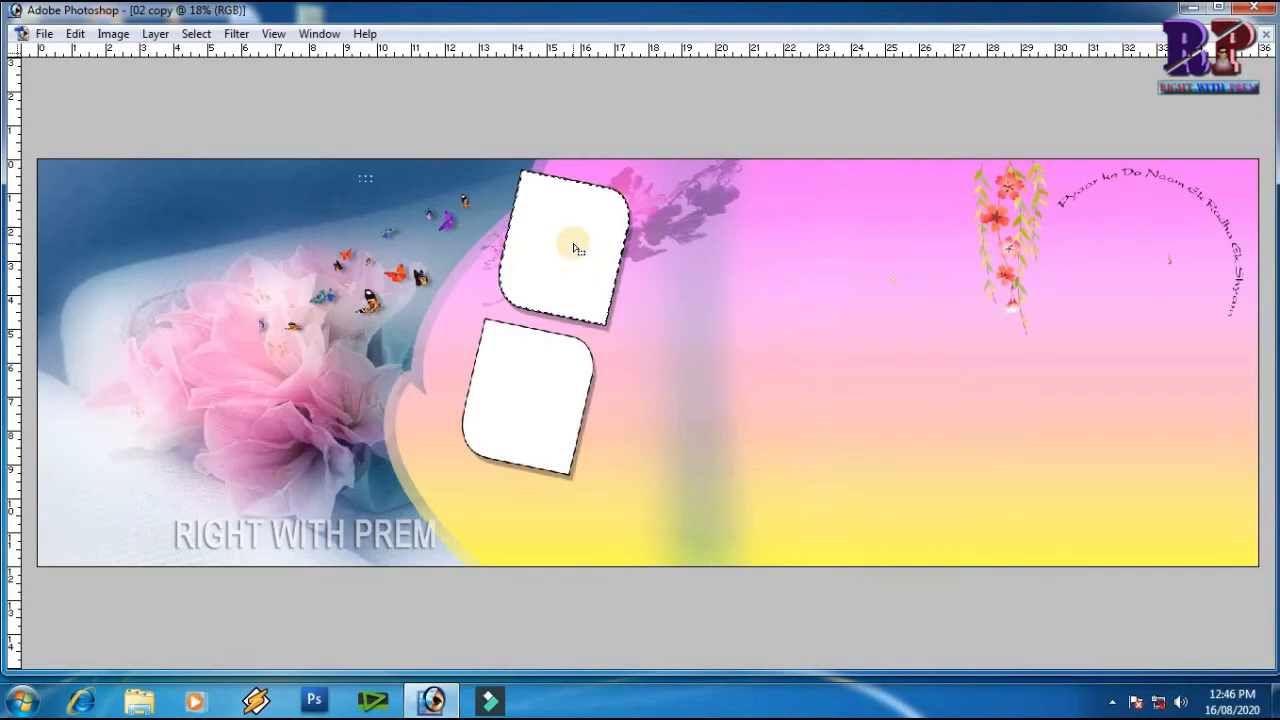
{"action": "left_click", "coordinate": [276, 36]}
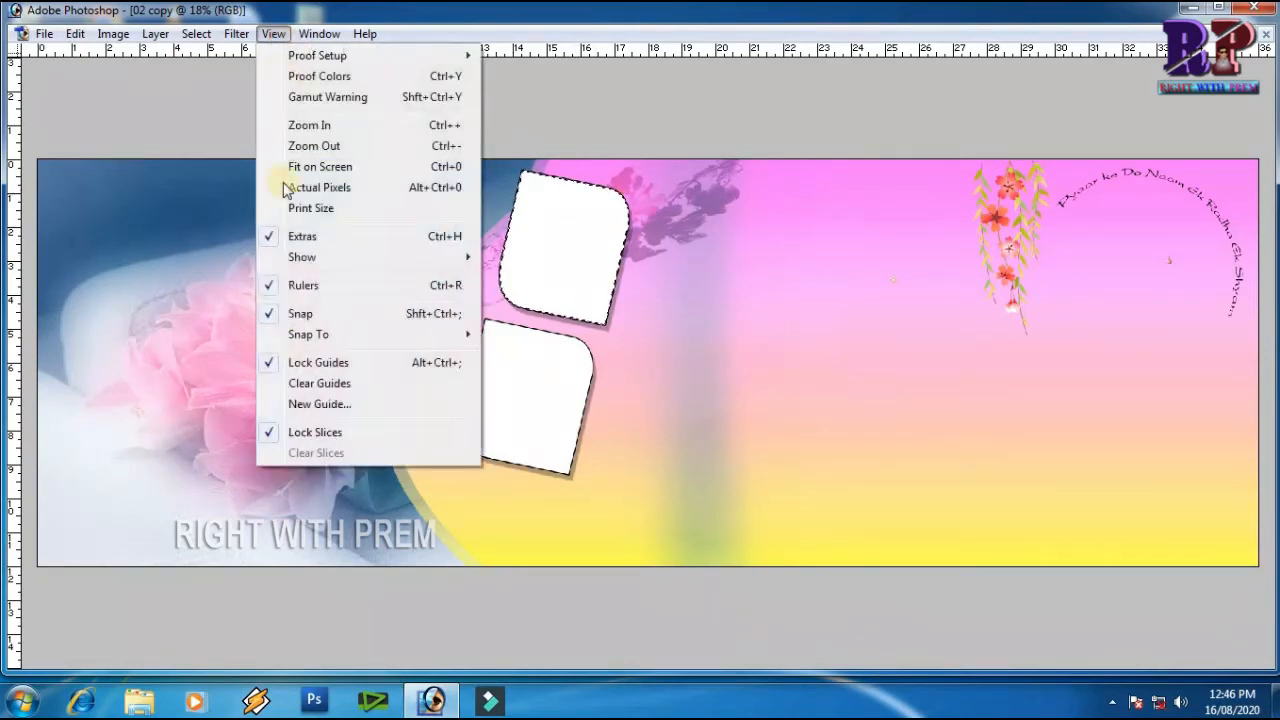
{"action": "left_click", "coordinate": [560, 232]}
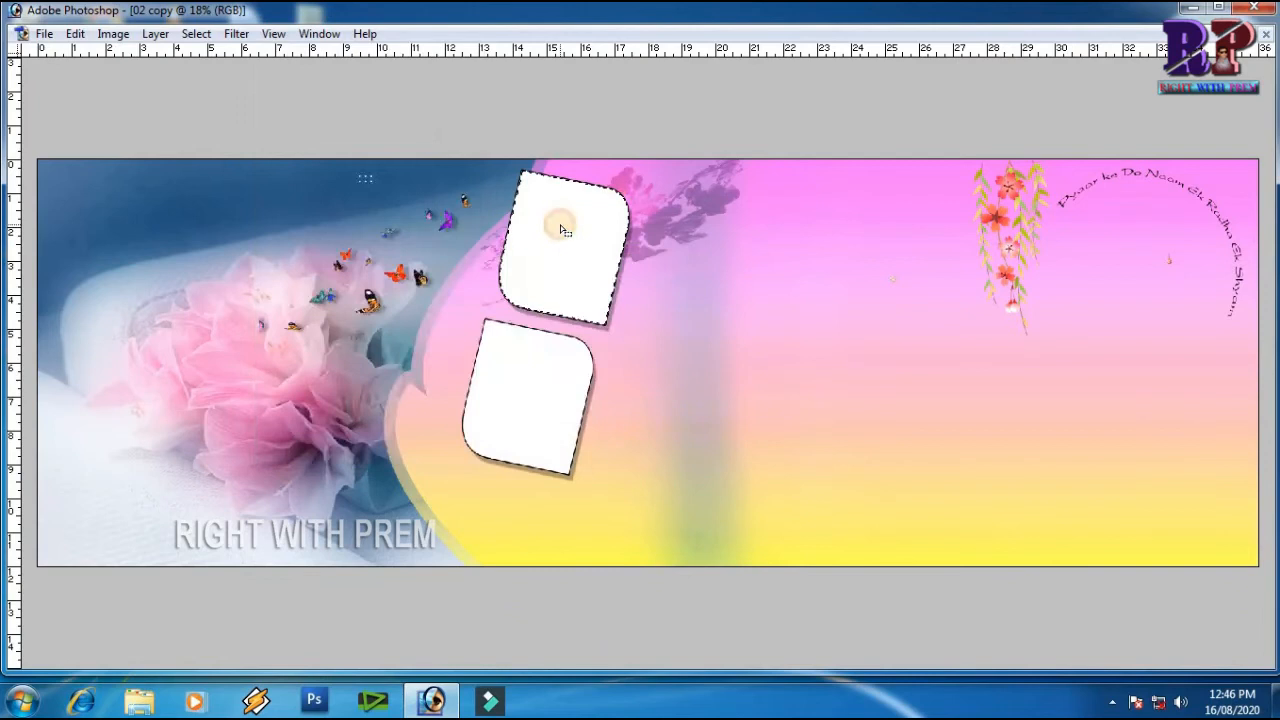
{"action": "left_click", "coordinate": [273, 33]}
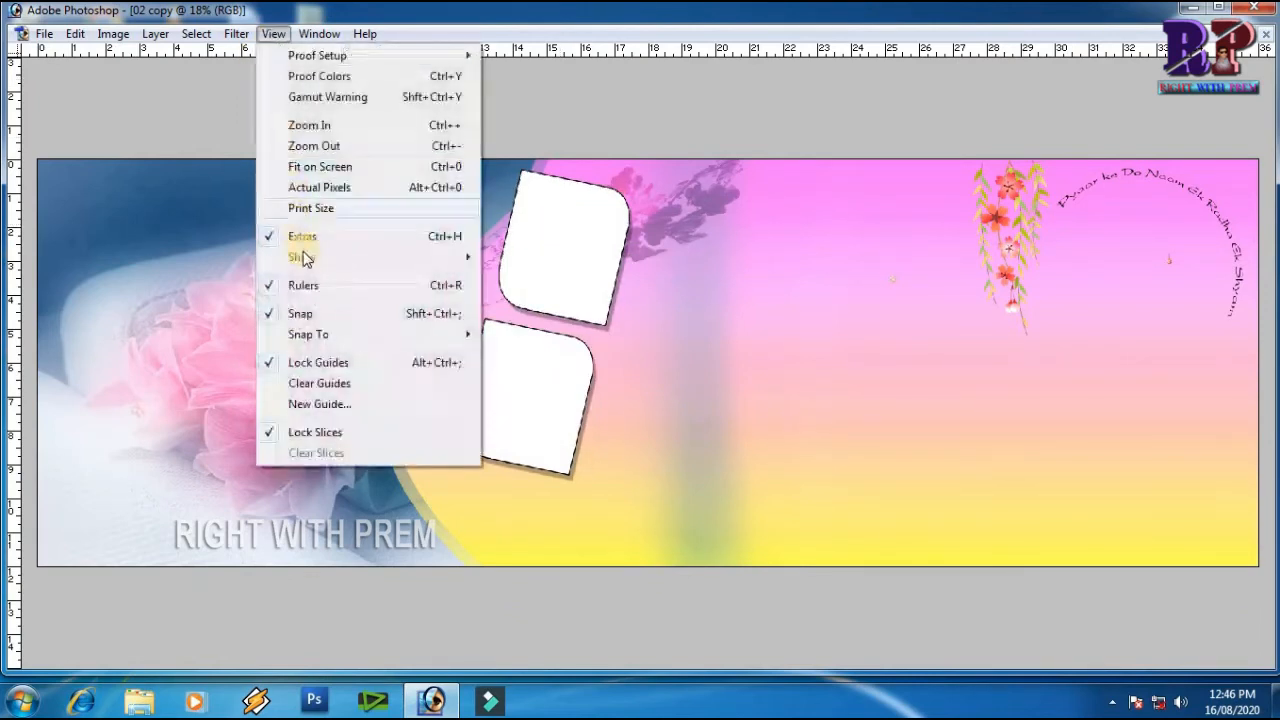
{"action": "left_click", "coordinate": [580, 229]}
{"action": "left_click", "coordinate": [273, 33]}
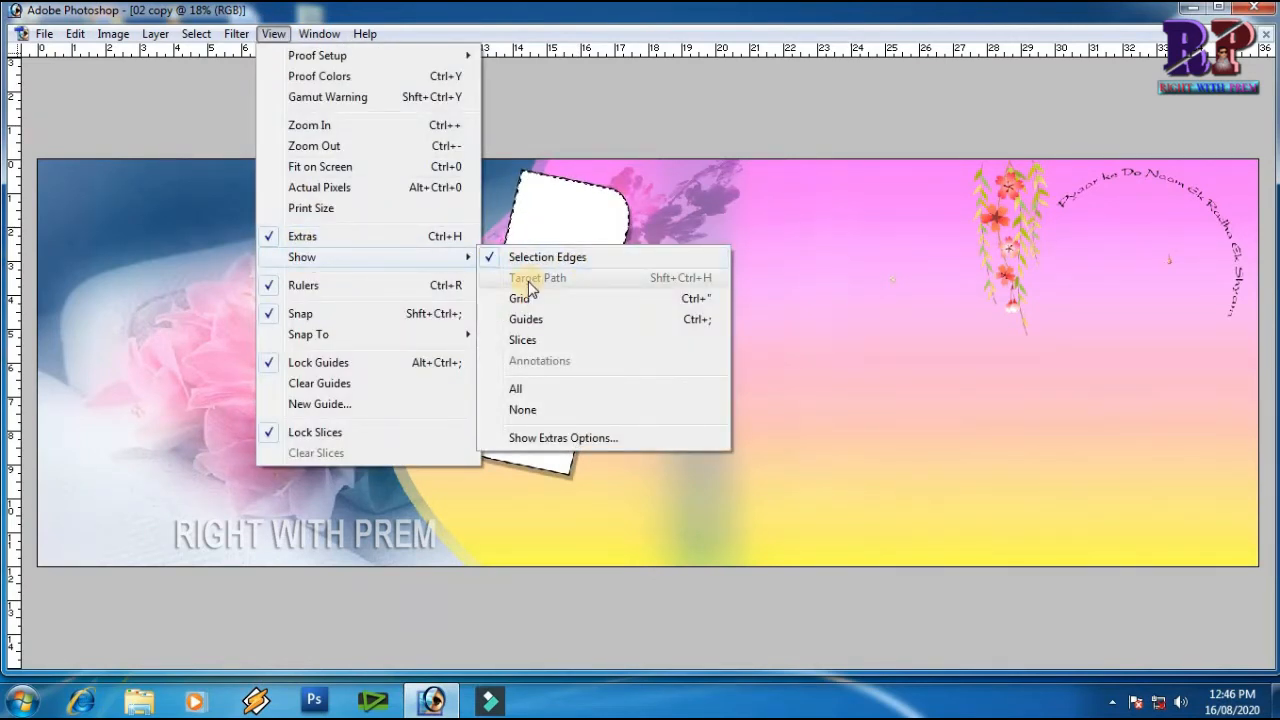
{"action": "left_click", "coordinate": [563, 224]}
Make a work path from the upper frame's selection and check the Target Path option among the Show options.
{"action": "right_click", "coordinate": [560, 226]}
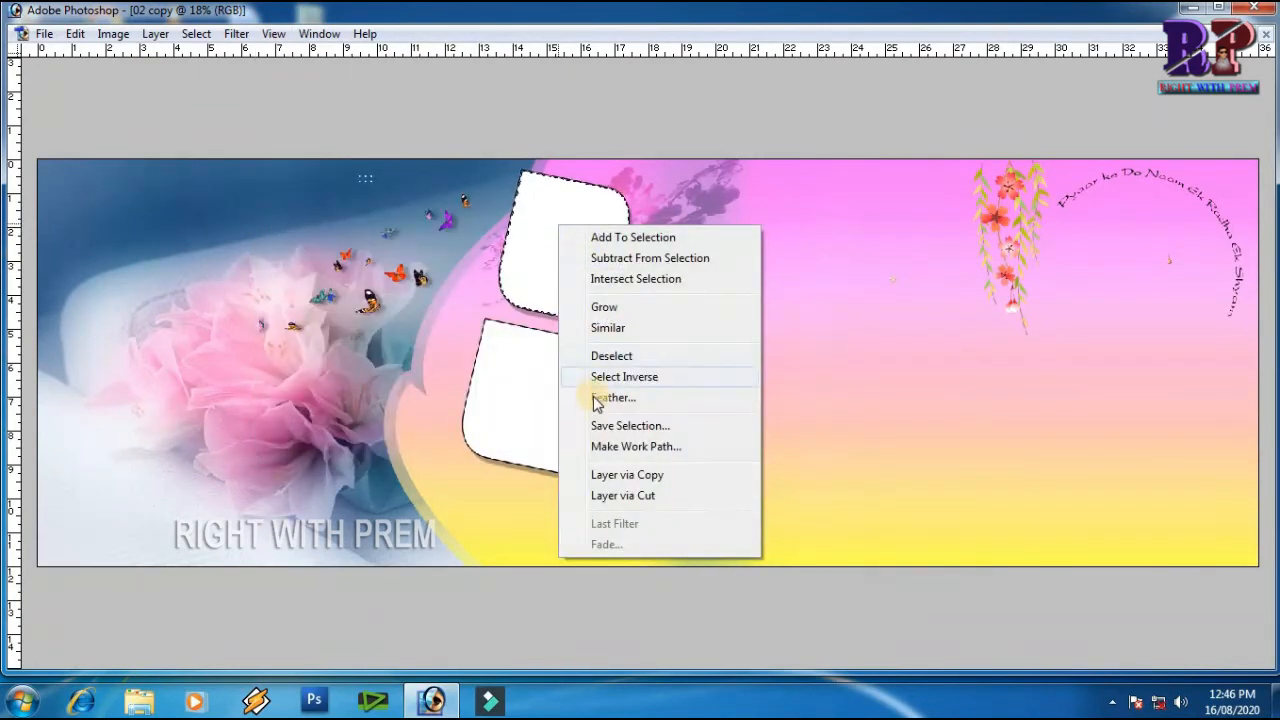
{"action": "left_click", "coordinate": [623, 446]}
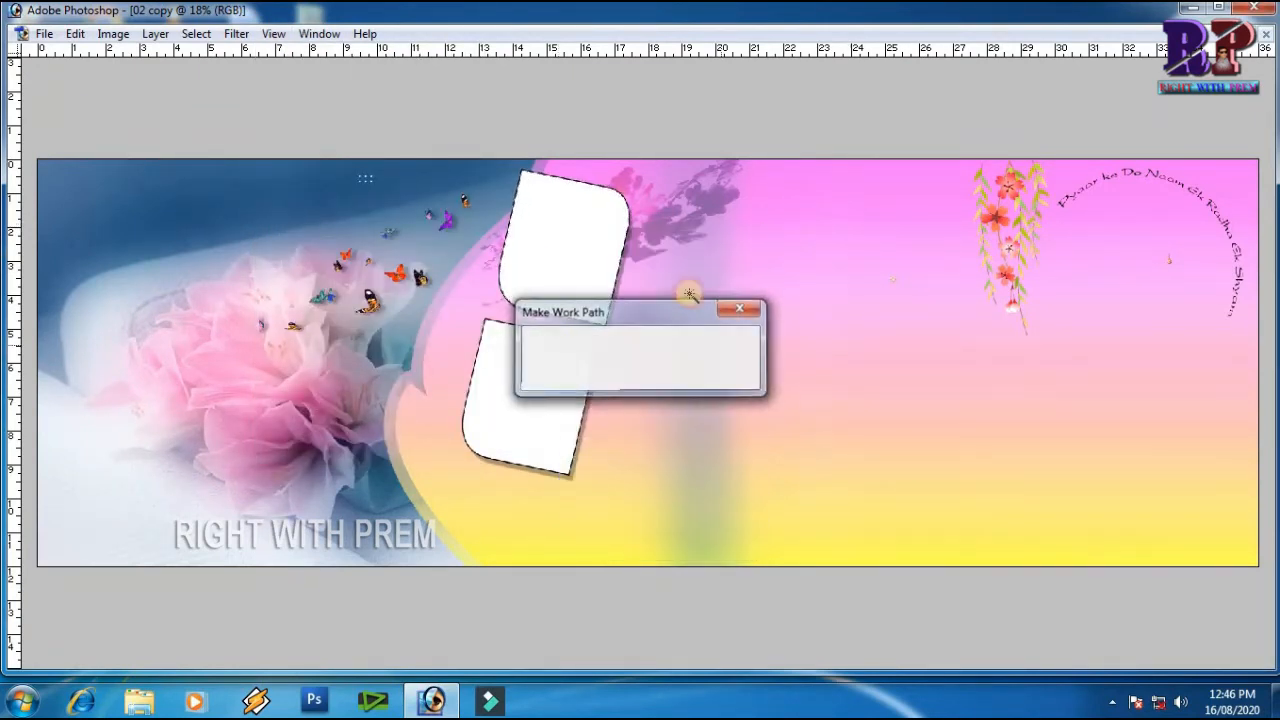
{"action": "key", "text": "Return"}
{"action": "left_click", "coordinate": [274, 34]}
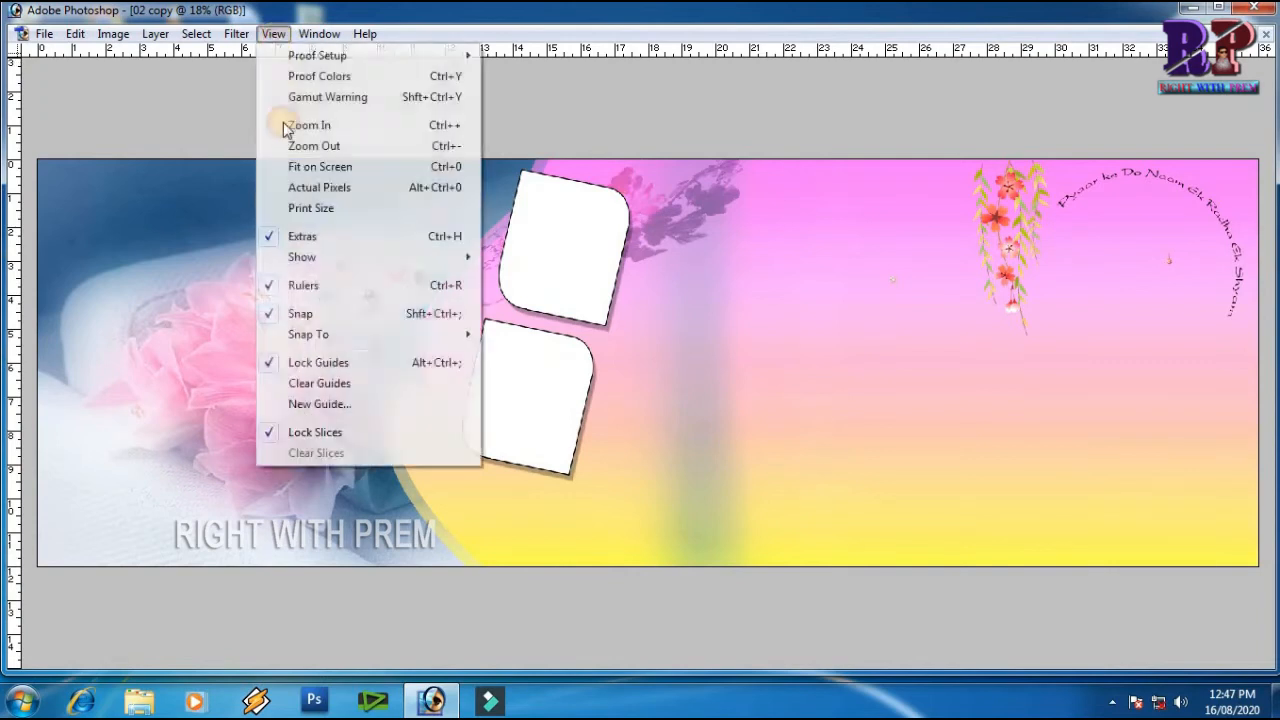
{"action": "mouse_move", "coordinate": [463, 259]}
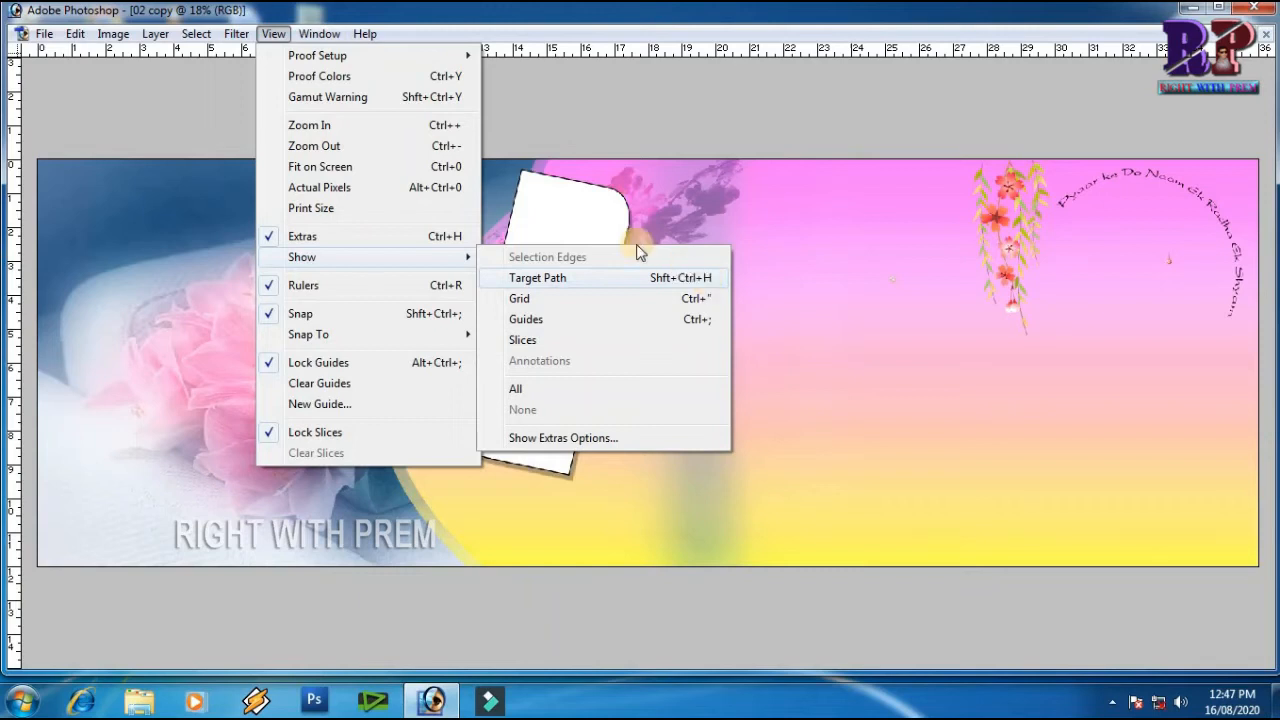
Select the lower white frame and review the Show options for that selection.
{"action": "left_click", "coordinate": [561, 213]}
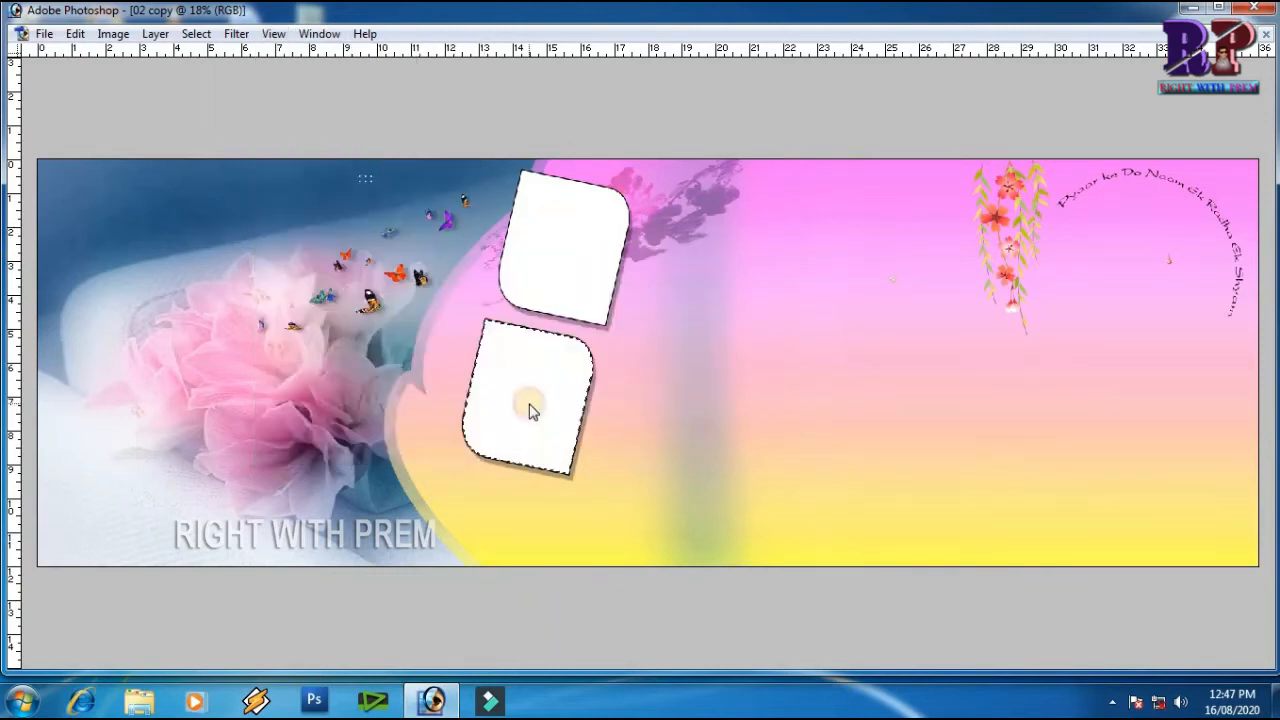
{"action": "left_click", "coordinate": [270, 36]}
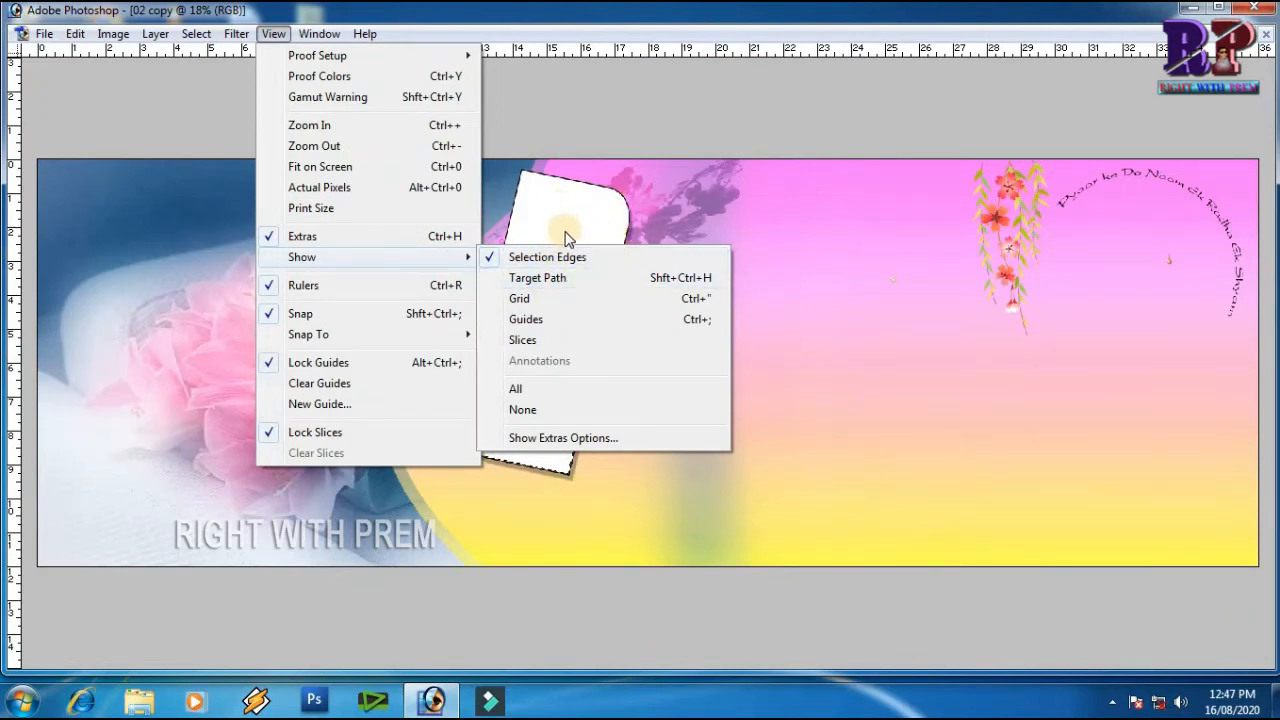
{"action": "left_click", "coordinate": [771, 245]}
Examine the outlines of both white frames up close at up to 263%, and fit the page on screen again.
{"action": "key", "text": "ctrl+plus"}
{"action": "key", "text": "ctrl+plus"}
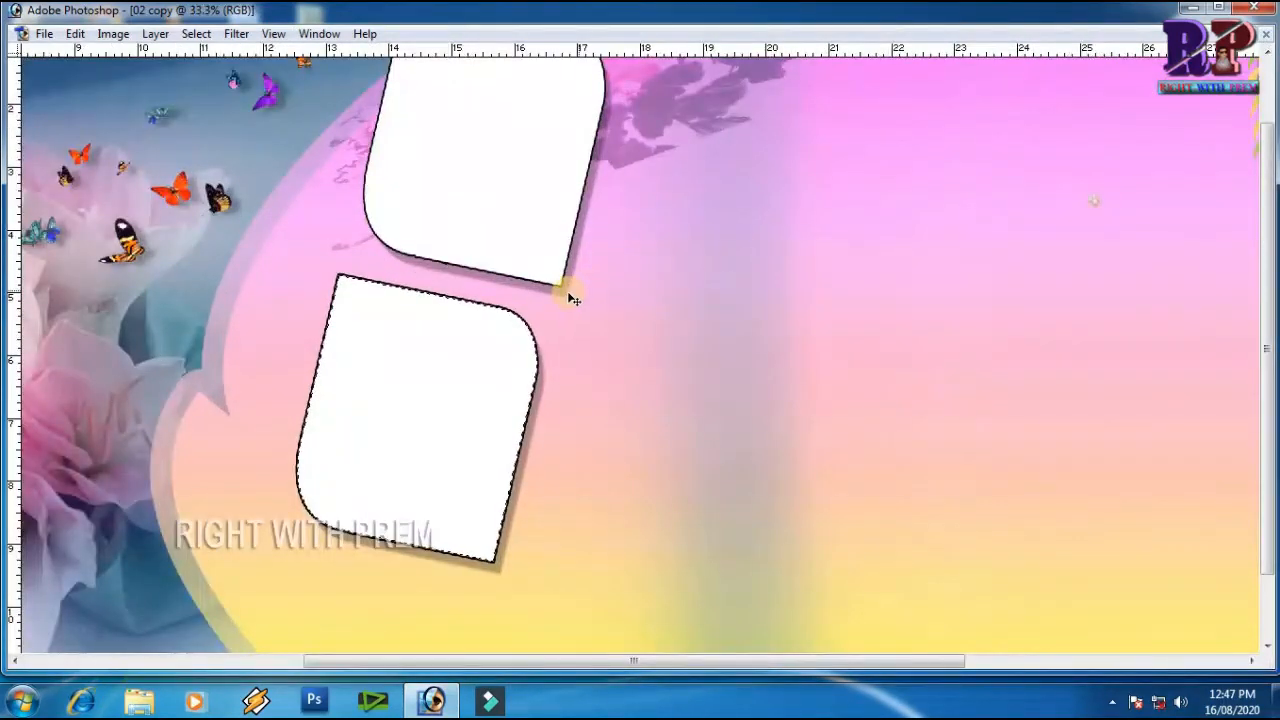
{"action": "key", "text": "ctrl+plus"}
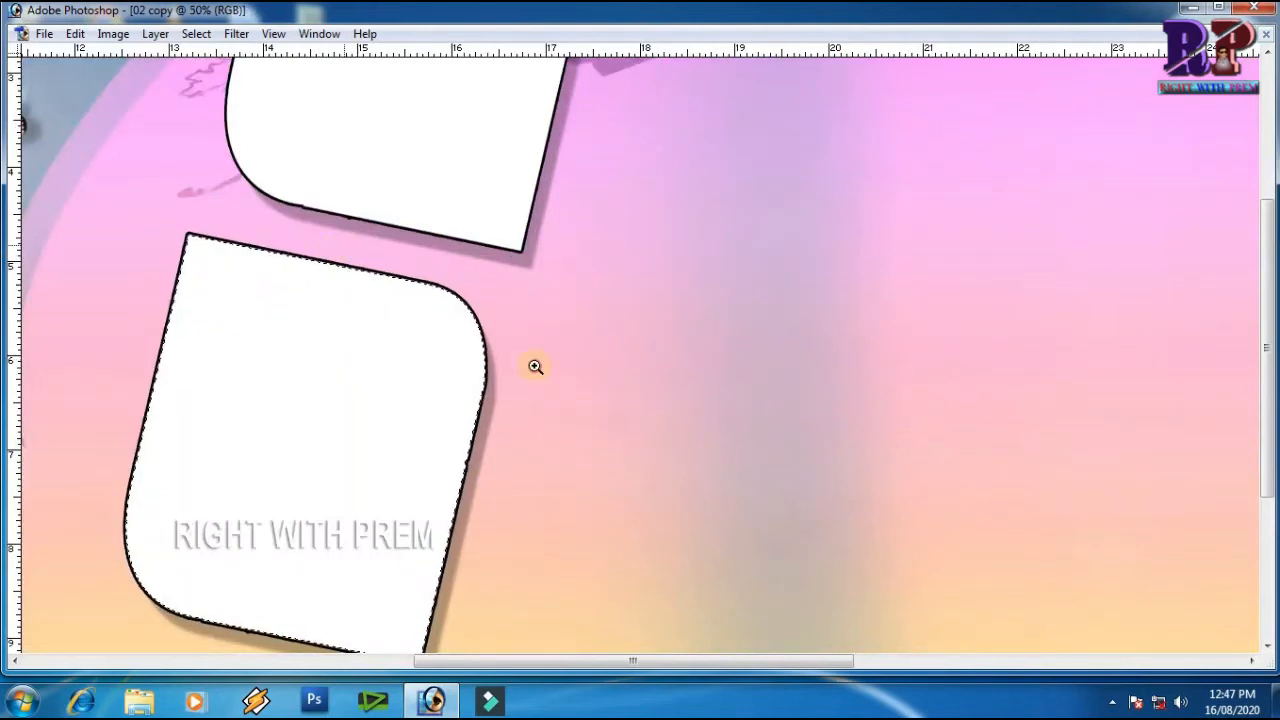
{"action": "left_click_drag", "start_coordinate": [545, 358], "coordinate": [350, 247]}
{"action": "left_click_drag", "start_coordinate": [740, 235], "coordinate": [651, 641]}
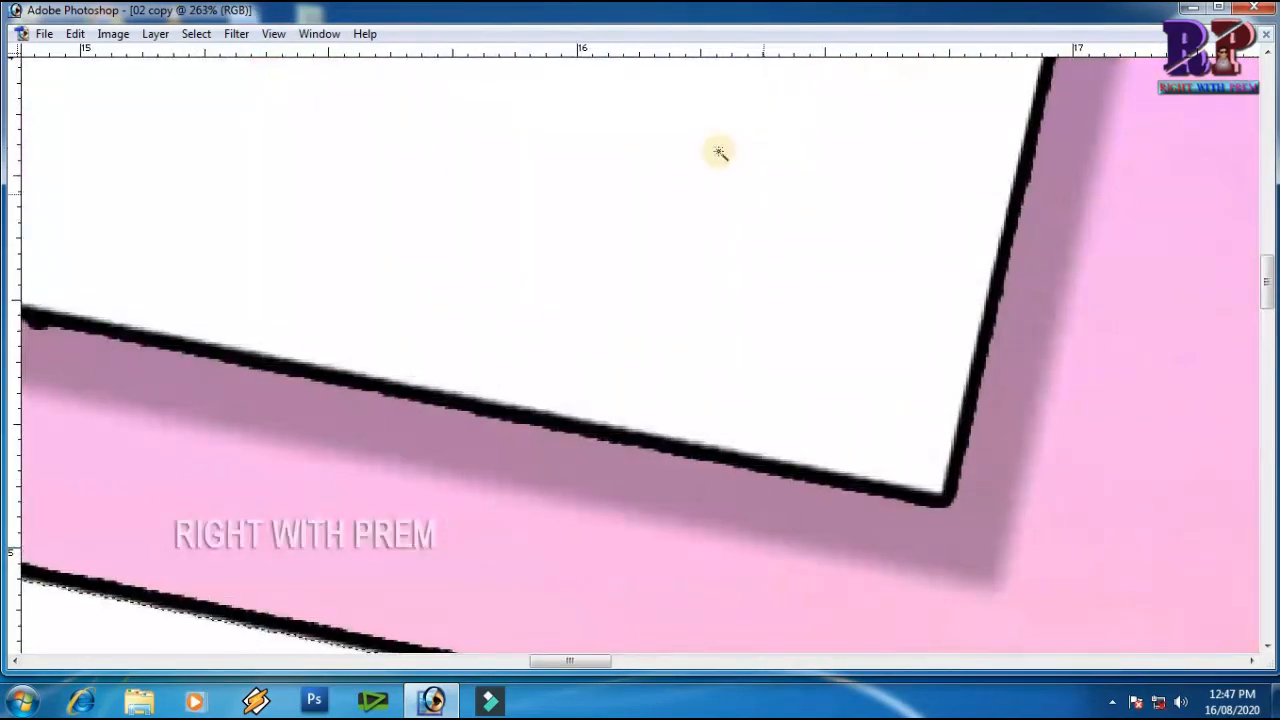
{"action": "key", "text": "ctrl+0"}
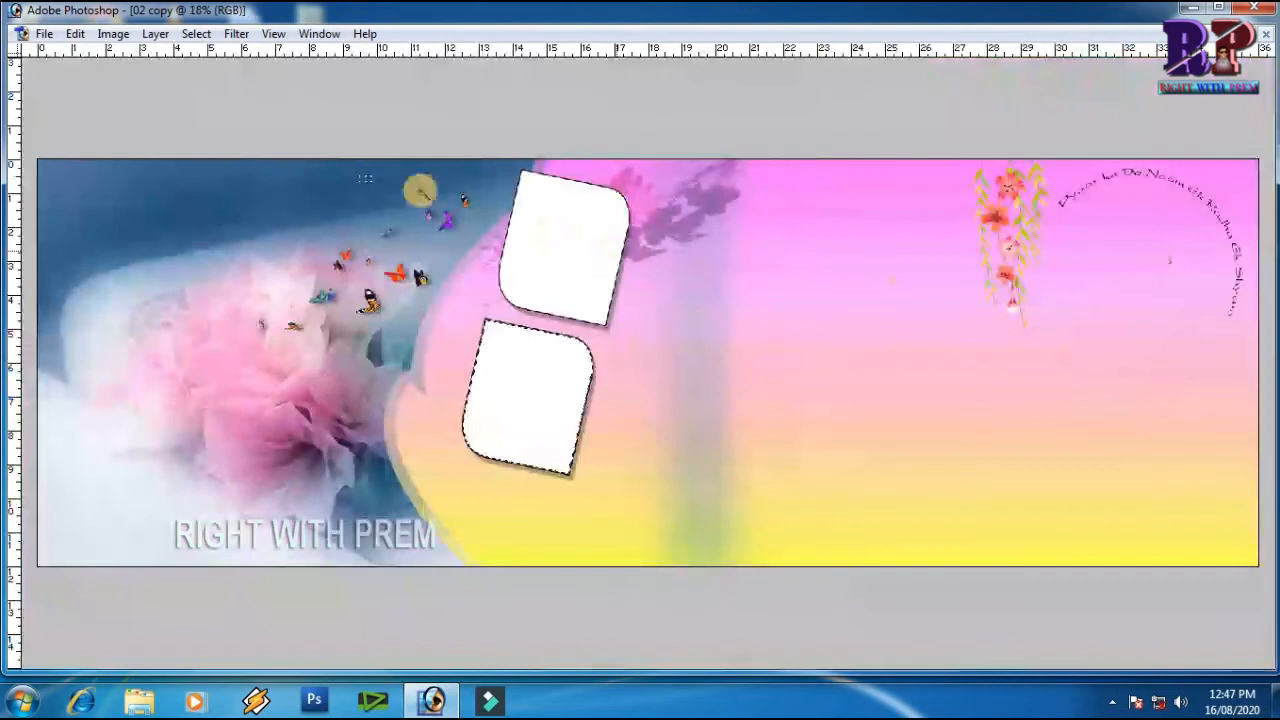
Show the grid over the album page.
{"action": "left_click", "coordinate": [273, 34]}
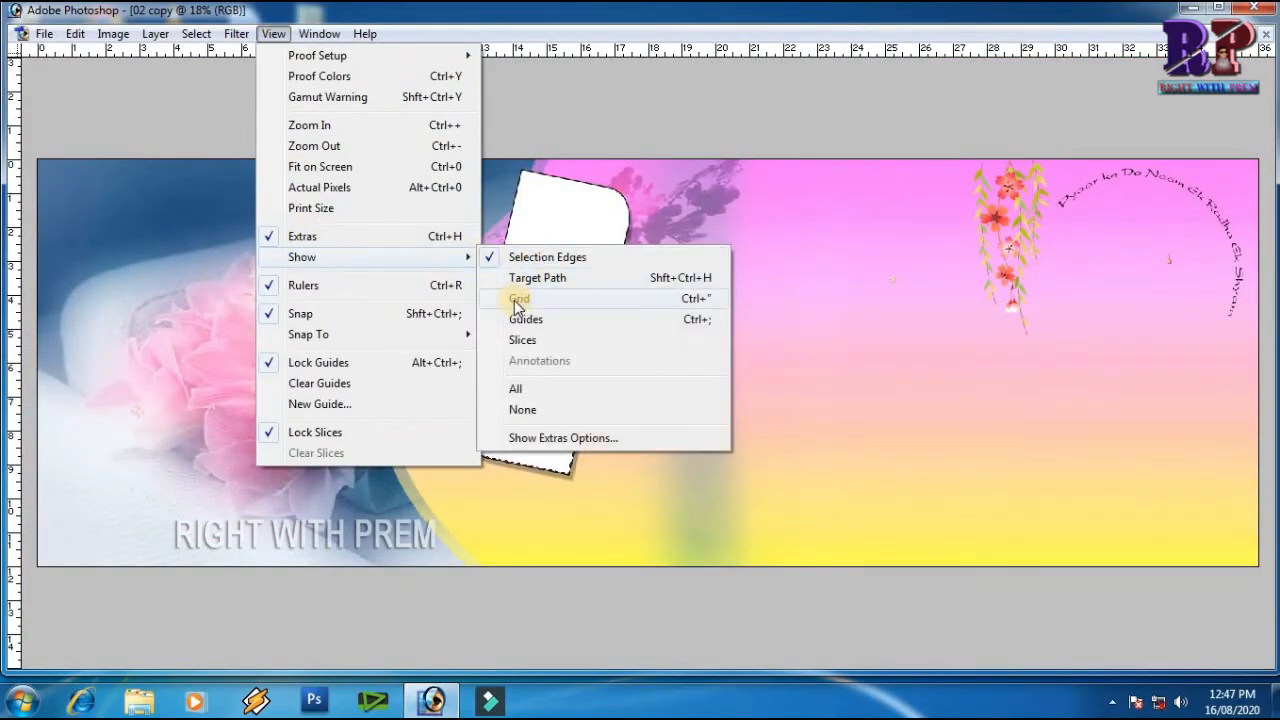
{"action": "left_click", "coordinate": [520, 299]}
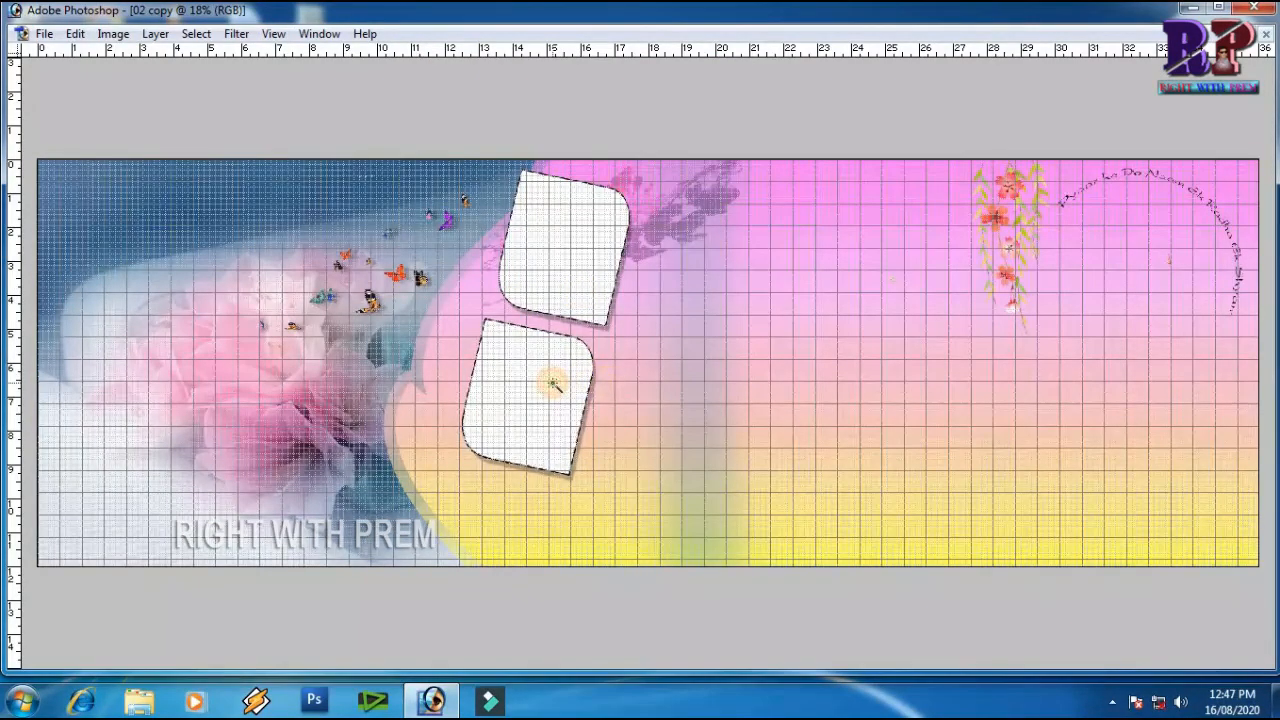
{"action": "left_click", "coordinate": [597, 305]}
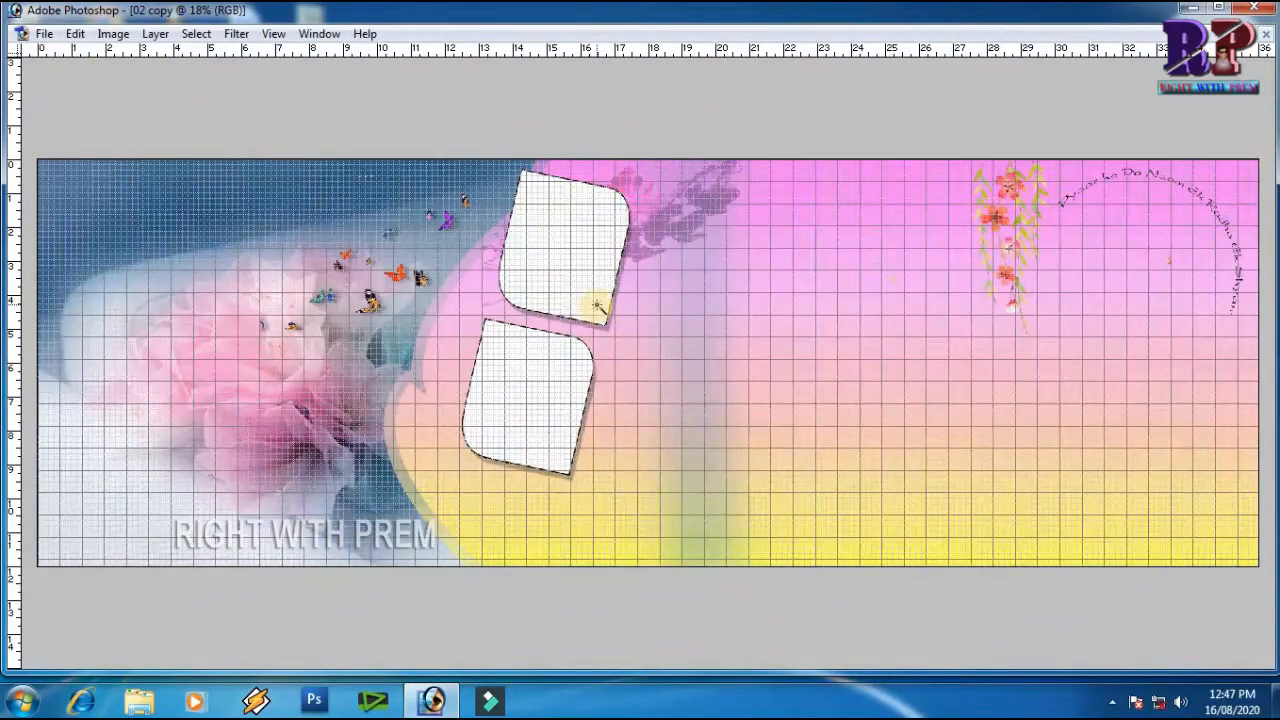
Examine the grid squares over the grey vertical band at up to 430%, and return to the whole page fitted on screen.
{"action": "left_click_drag", "start_coordinate": [571, 271], "coordinate": [889, 394]}
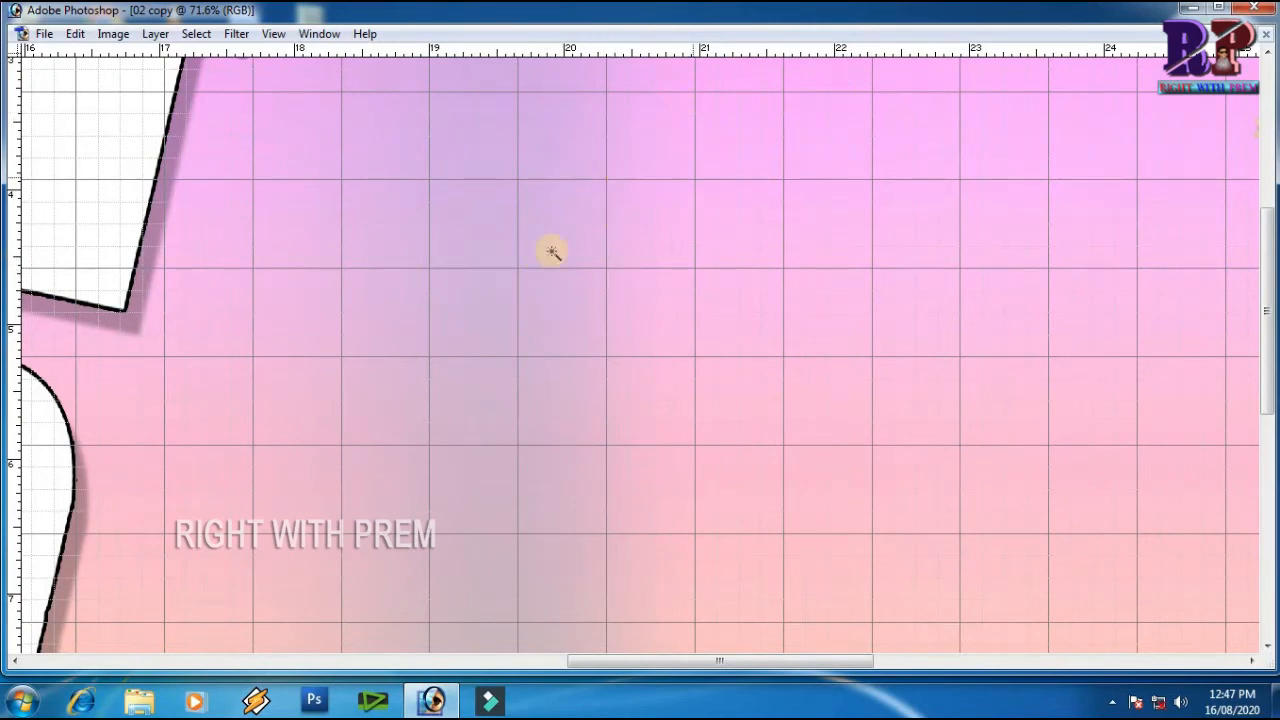
{"action": "left_click_drag", "start_coordinate": [489, 260], "coordinate": [630, 340]}
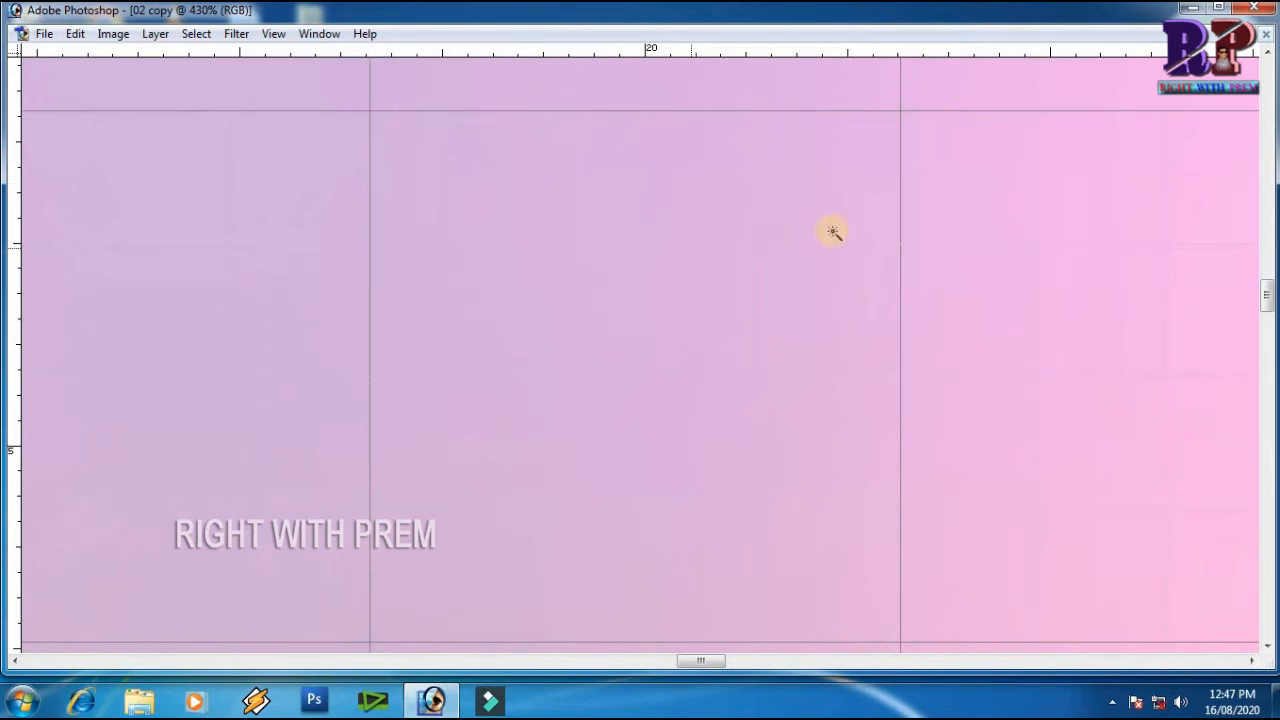
{"action": "scroll", "coordinate": [620, 417], "scroll_direction": "down", "scroll_amount": 6}
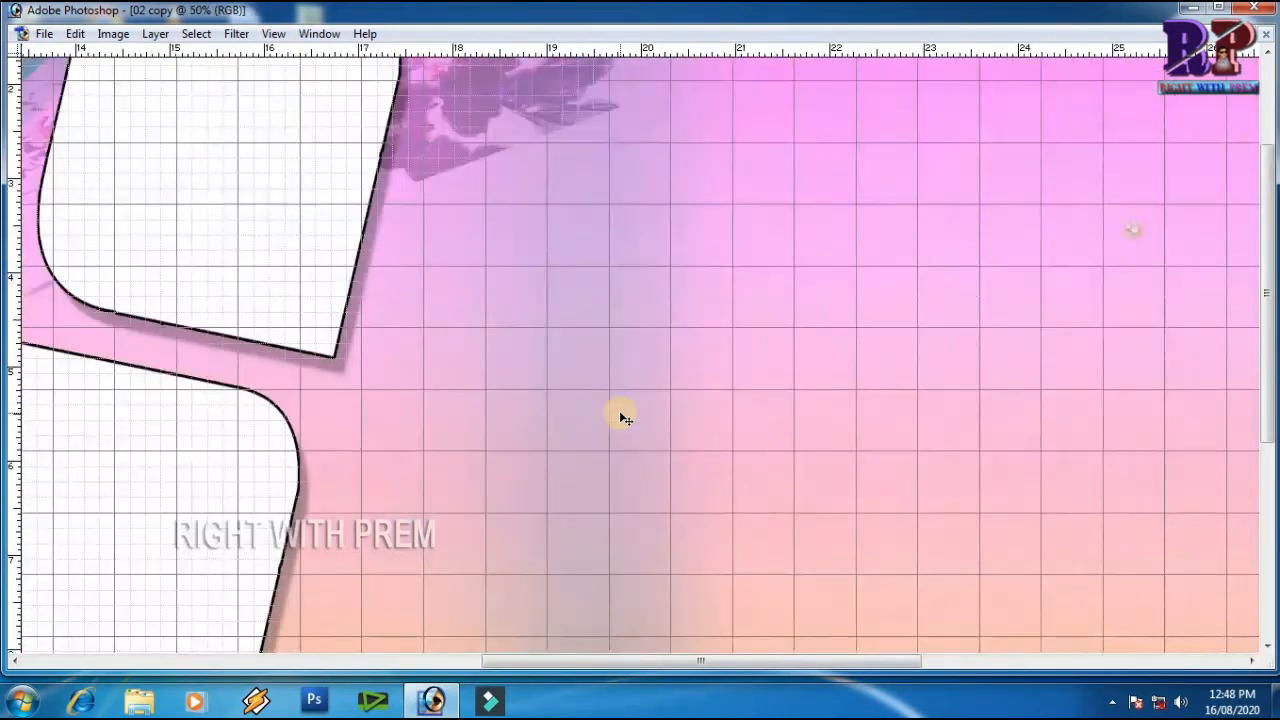
{"action": "scroll", "coordinate": [620, 417], "scroll_direction": "down", "scroll_amount": 2}
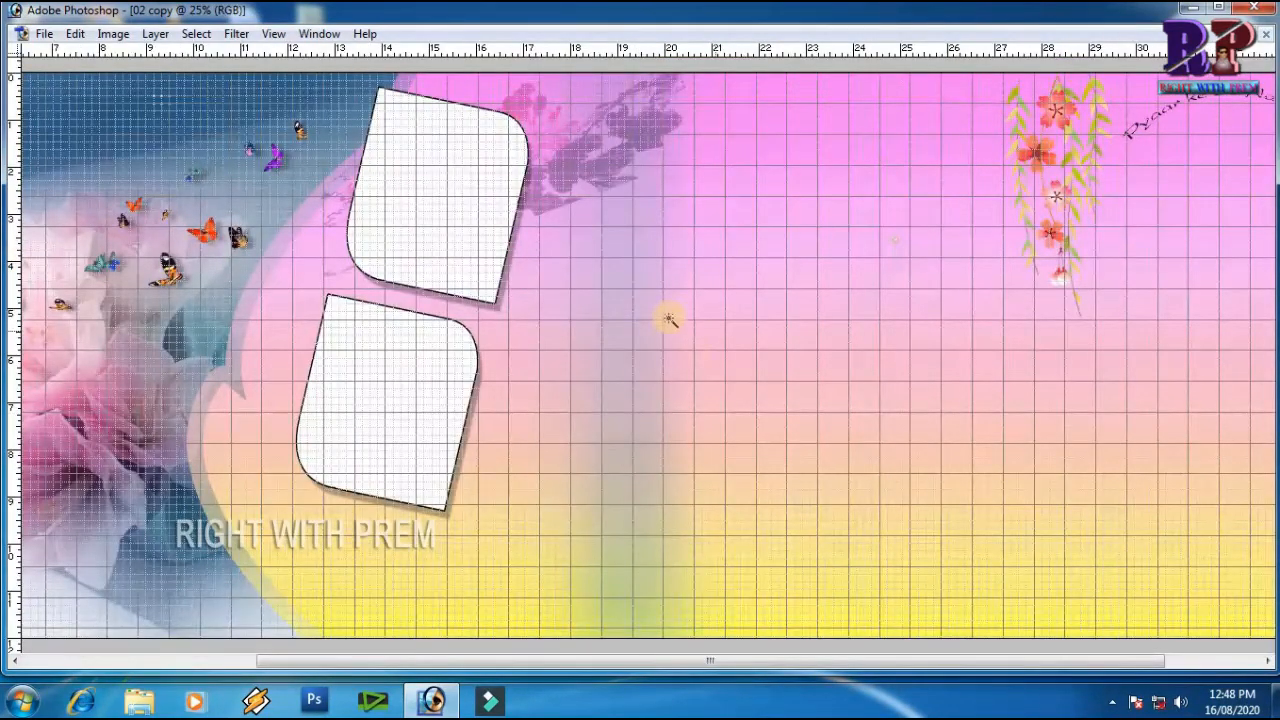
{"action": "scroll", "coordinate": [673, 344], "scroll_direction": "down", "scroll_amount": 1}
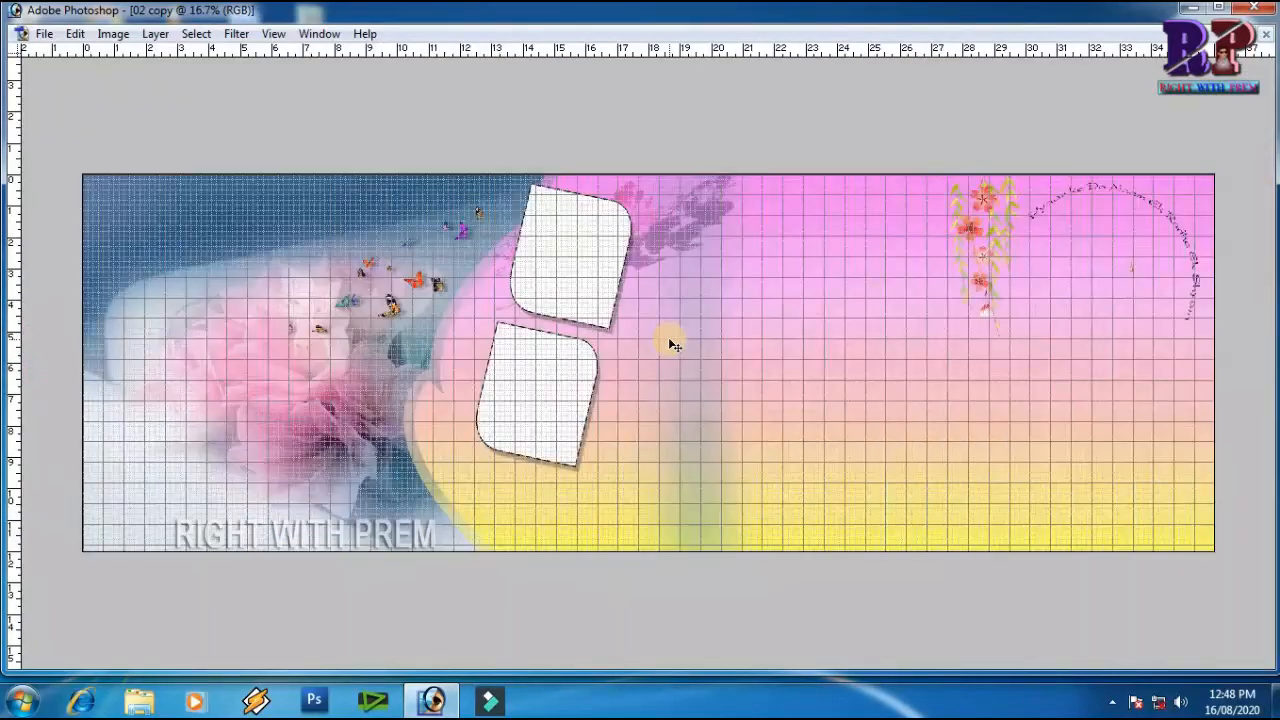
{"action": "scroll", "coordinate": [673, 344], "scroll_direction": "down", "scroll_amount": 1}
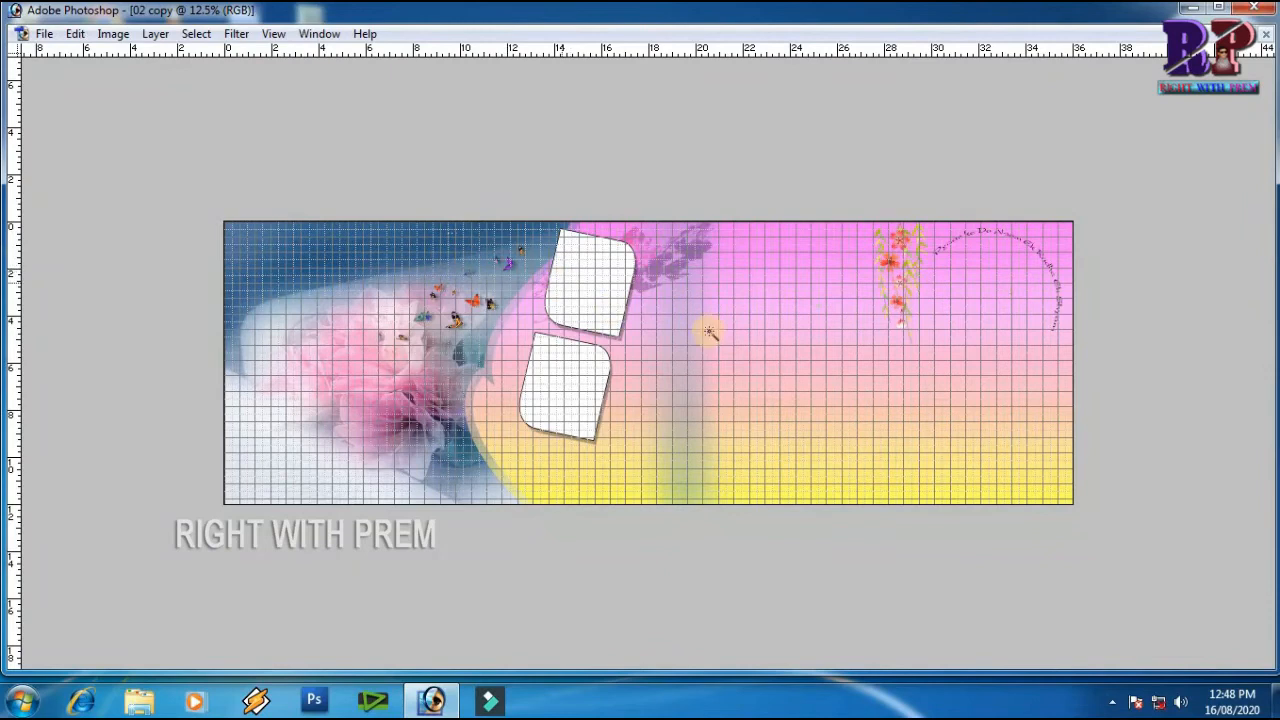
{"action": "scroll", "coordinate": [745, 343], "scroll_direction": "up", "scroll_amount": 1}
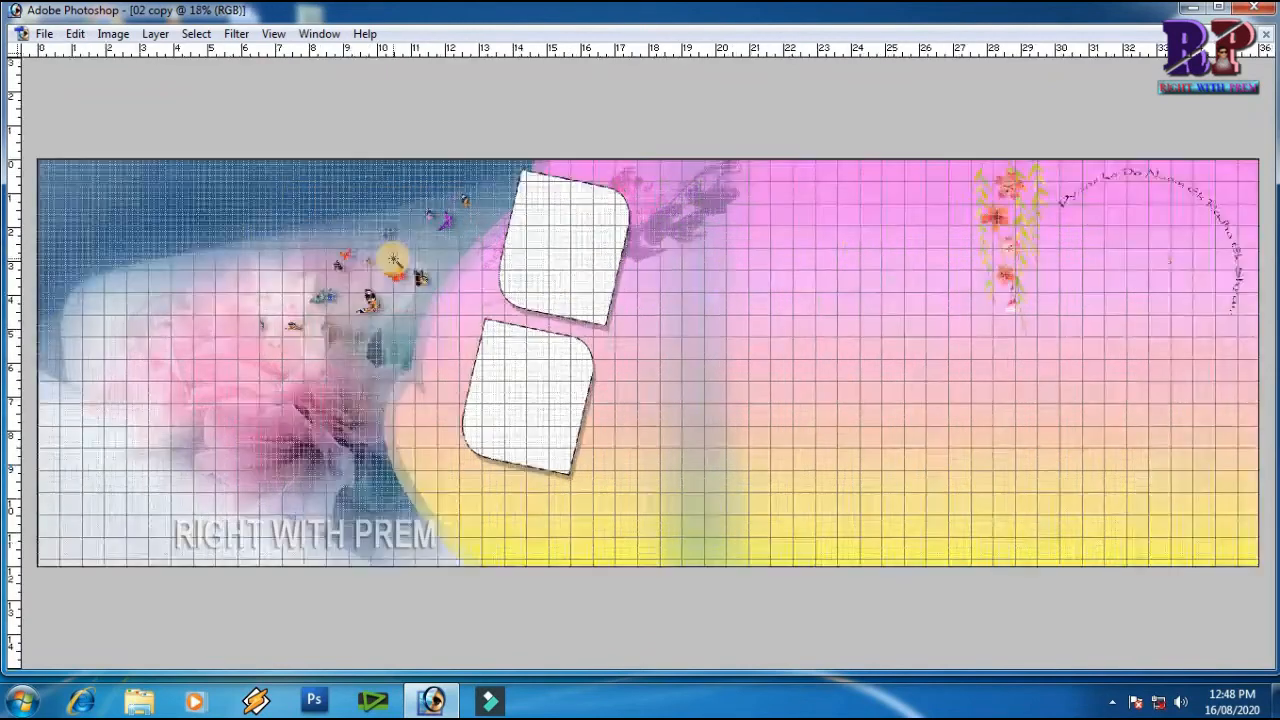
Hide the grid, check the Grid entry among the Show options, and show the grid again.
{"action": "key", "text": "ctrl+apostrophe"}
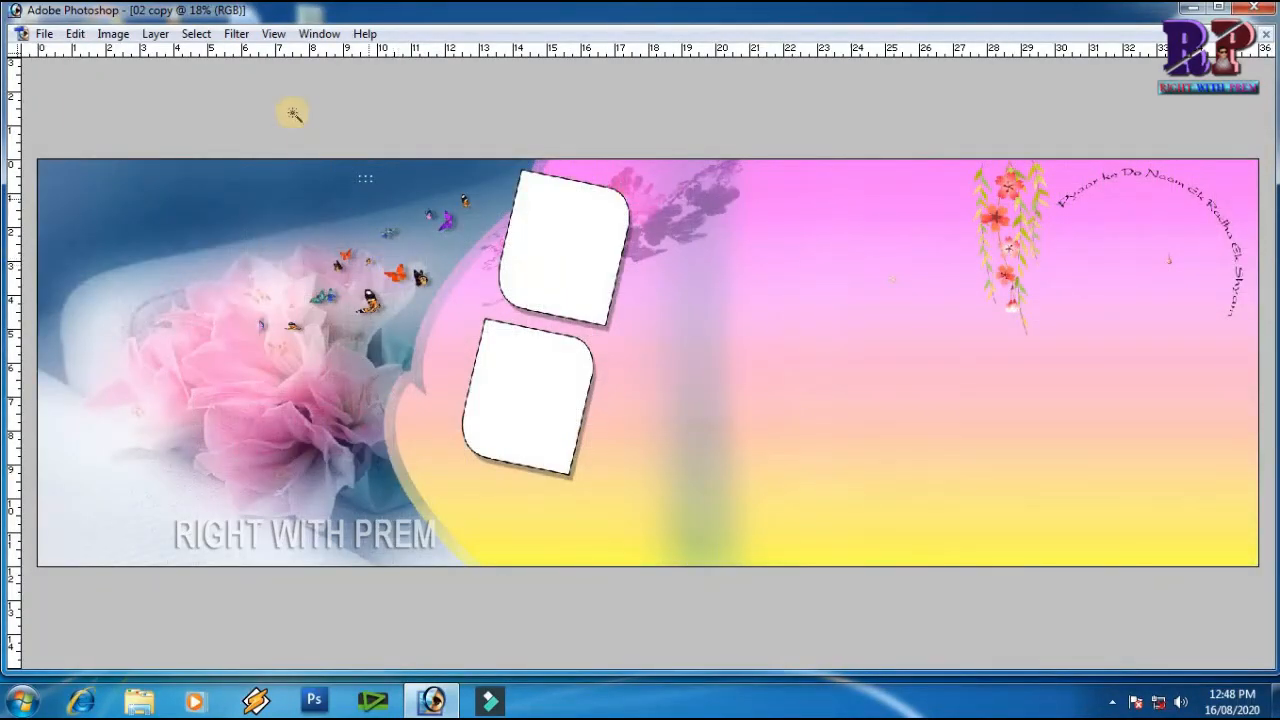
{"action": "left_click", "coordinate": [274, 33]}
{"action": "mouse_move", "coordinate": [449, 257]}
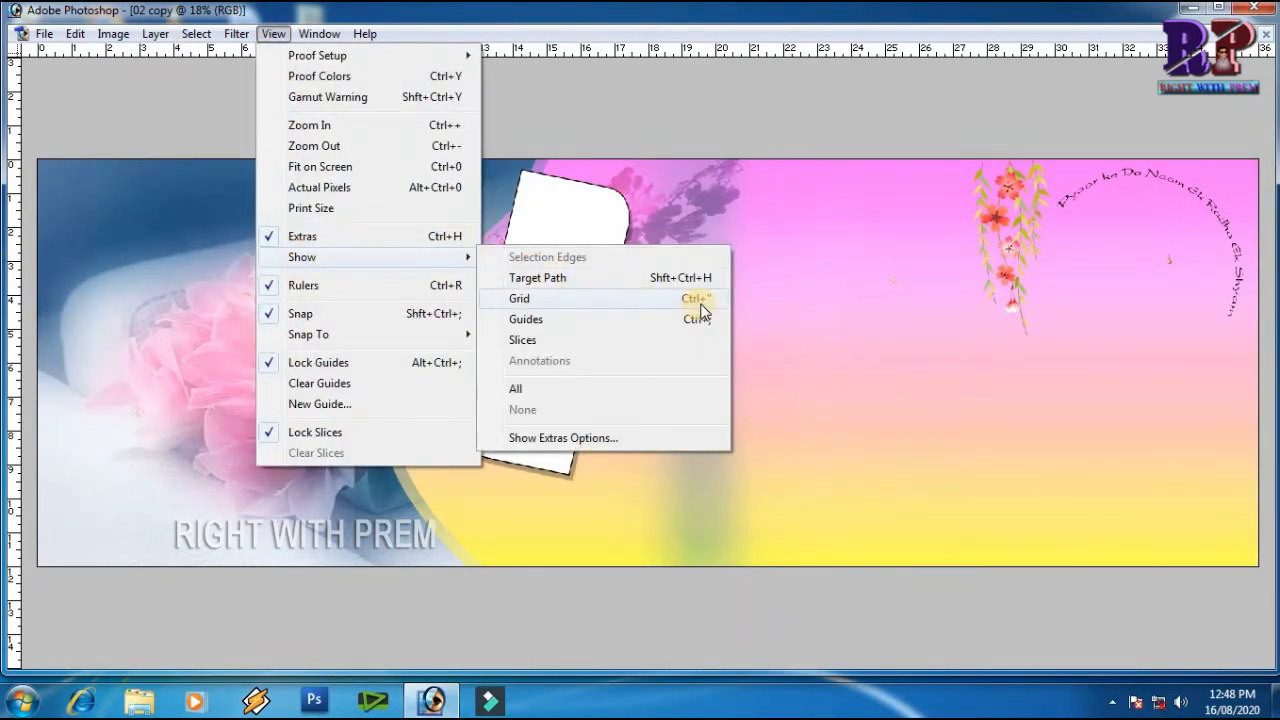
{"action": "left_click", "coordinate": [756, 316]}
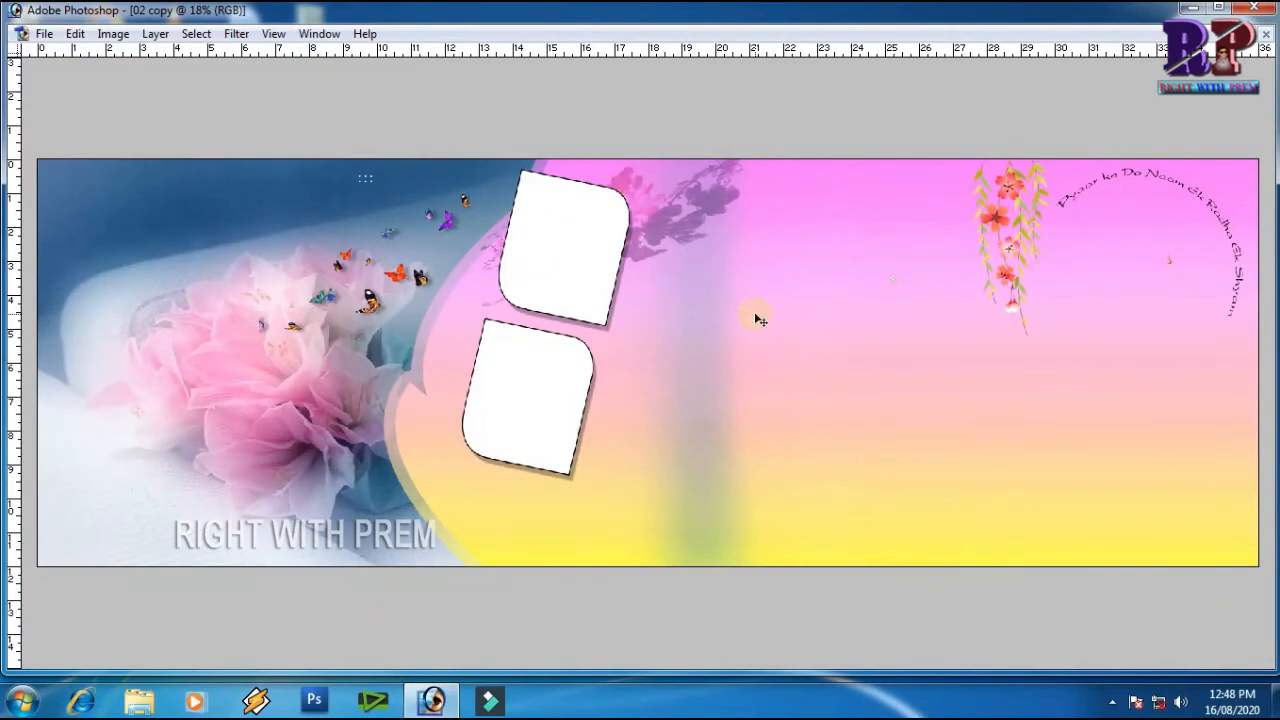
{"action": "key", "text": "ctrl+apostrophe"}
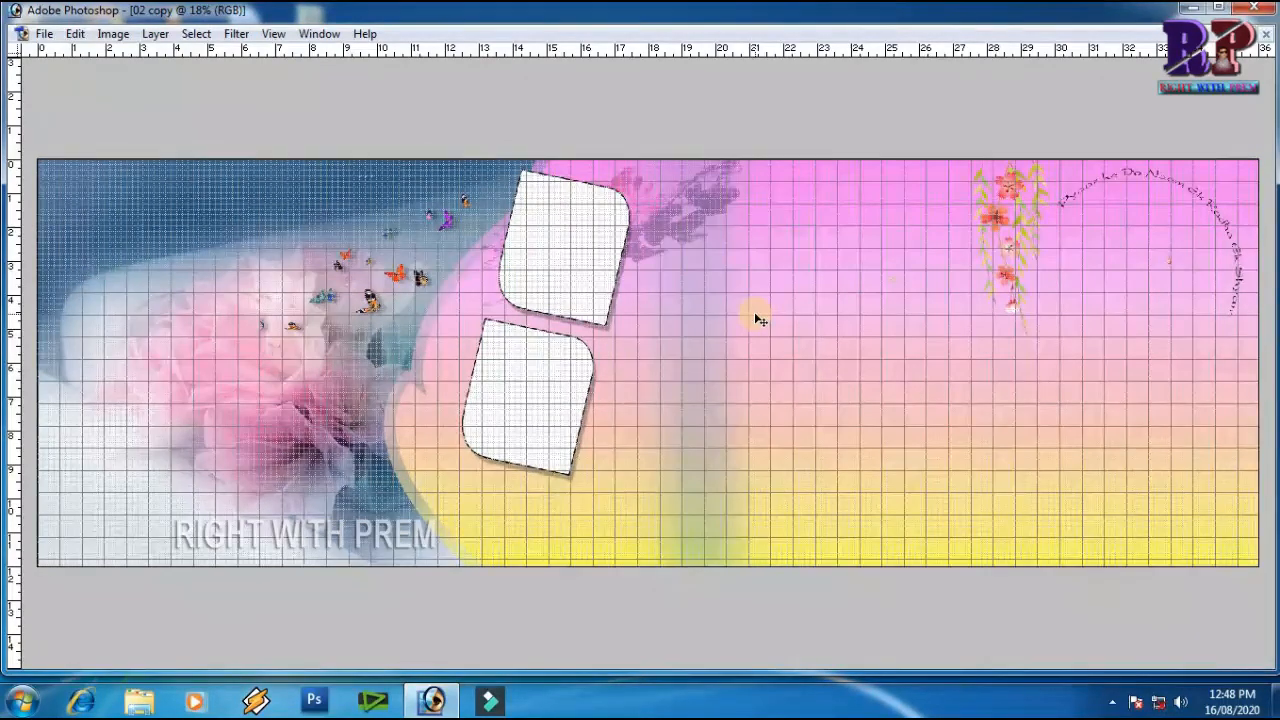
Hide the grid, and open the On-Screen Keyboard clear of the two white frames.
{"action": "key", "text": "ctrl+apostrophe"}
{"action": "left_click", "coordinate": [22, 700]}
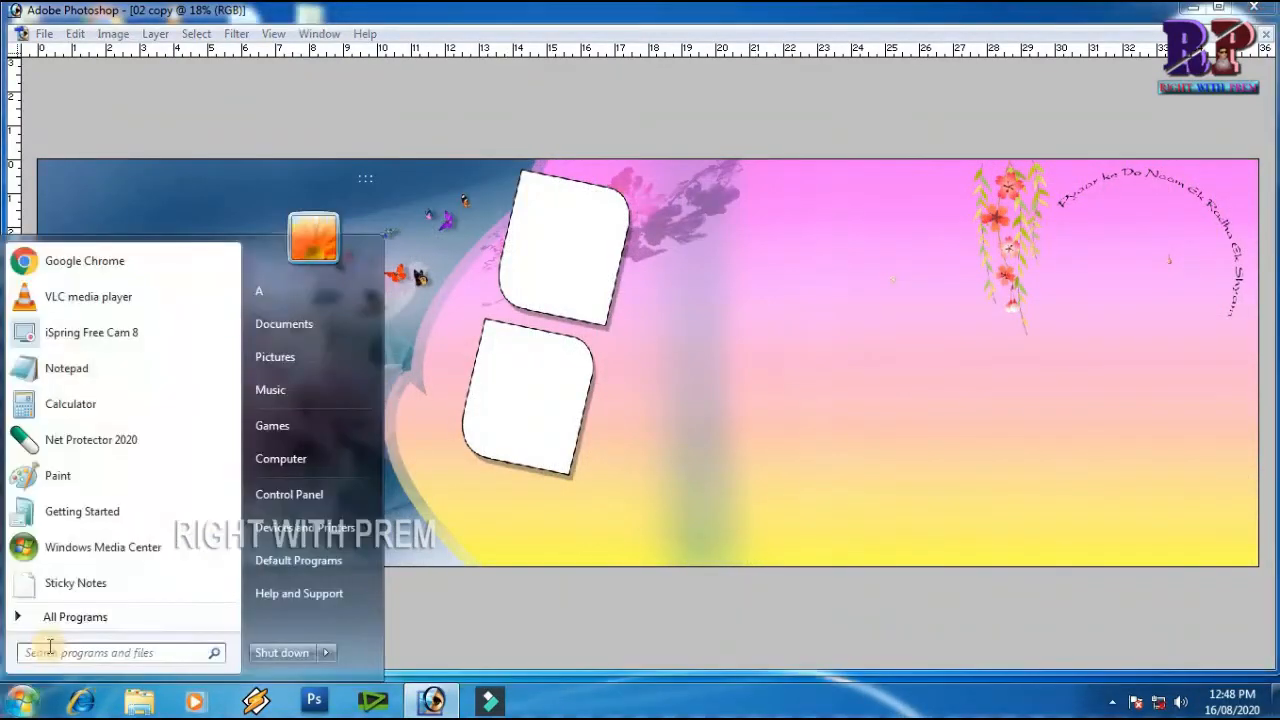
{"action": "left_click", "coordinate": [130, 655]}
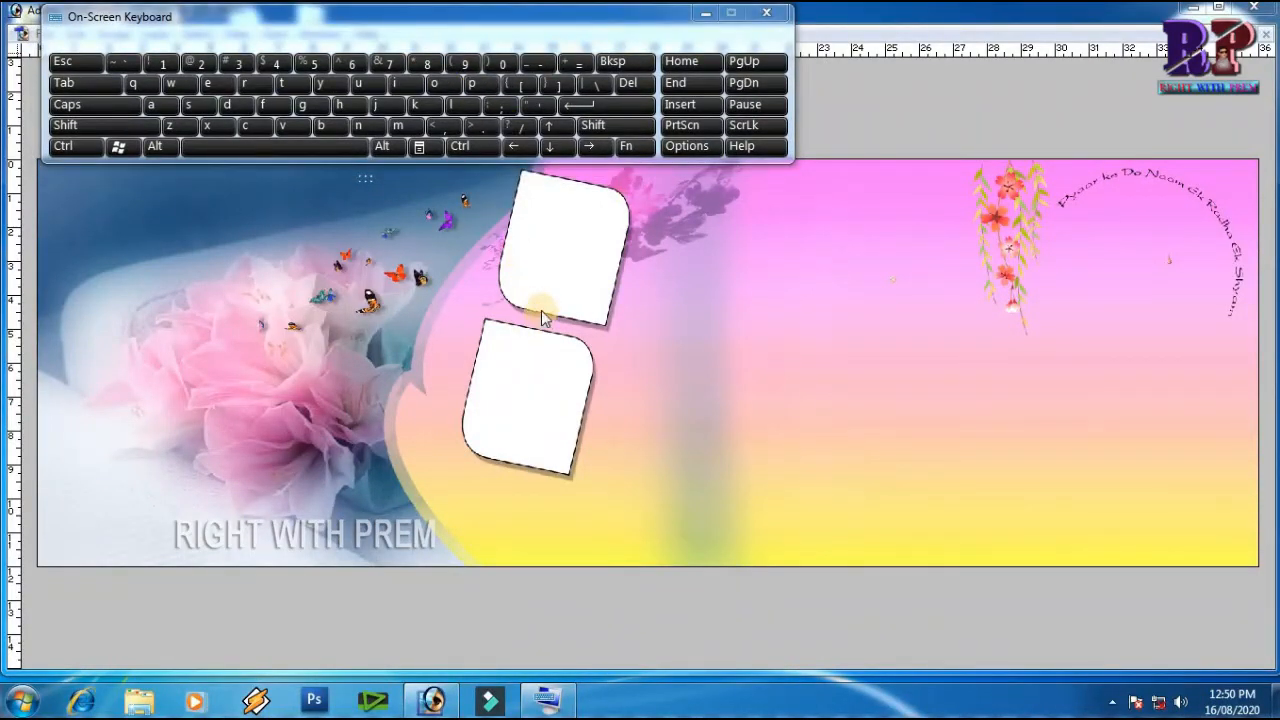
{"action": "left_click_drag", "start_coordinate": [473, 20], "coordinate": [949, 529]}
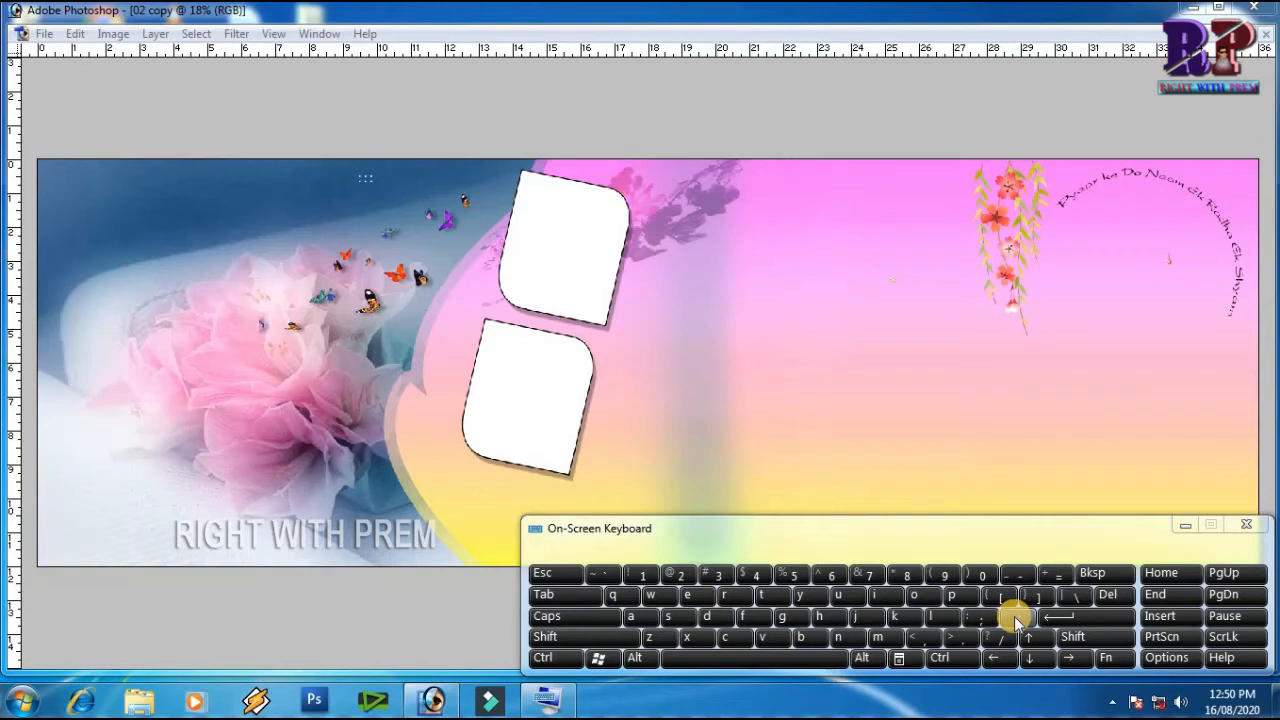
Show the grid over the album page and hide it again using the On-Screen Keyboard.
{"action": "left_click", "coordinate": [543, 657]}
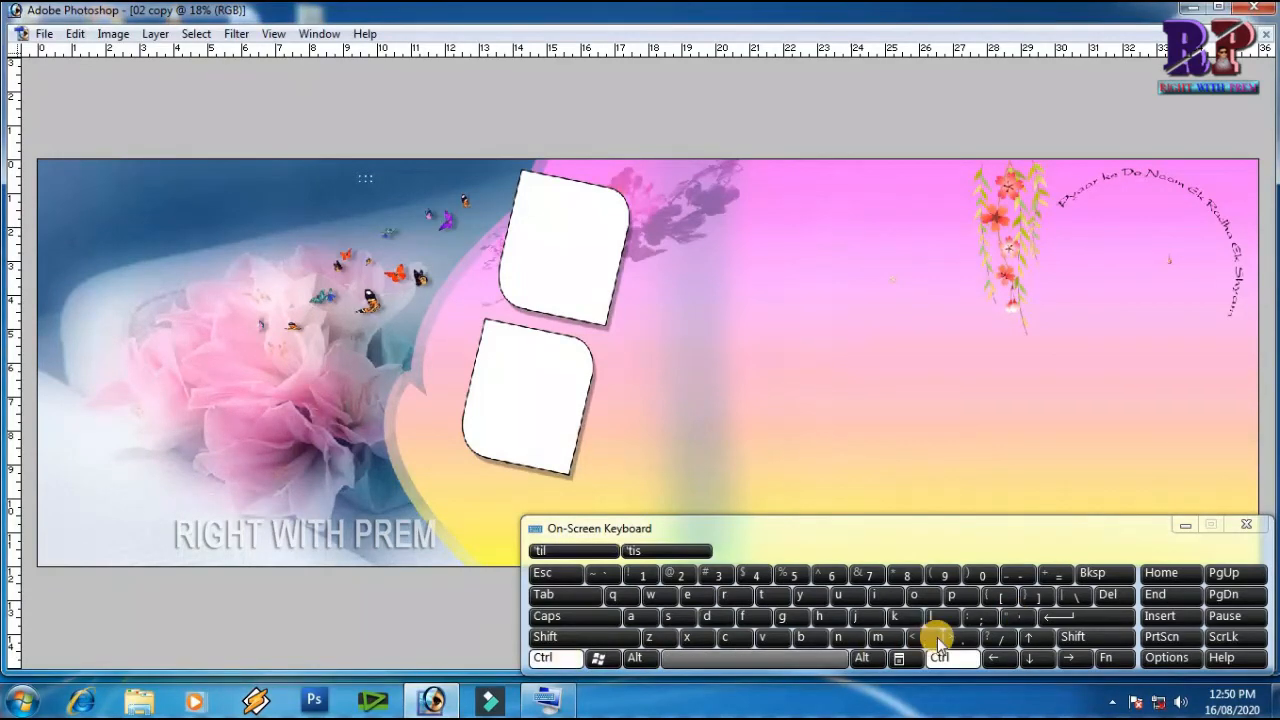
{"action": "left_click", "coordinate": [1024, 618]}
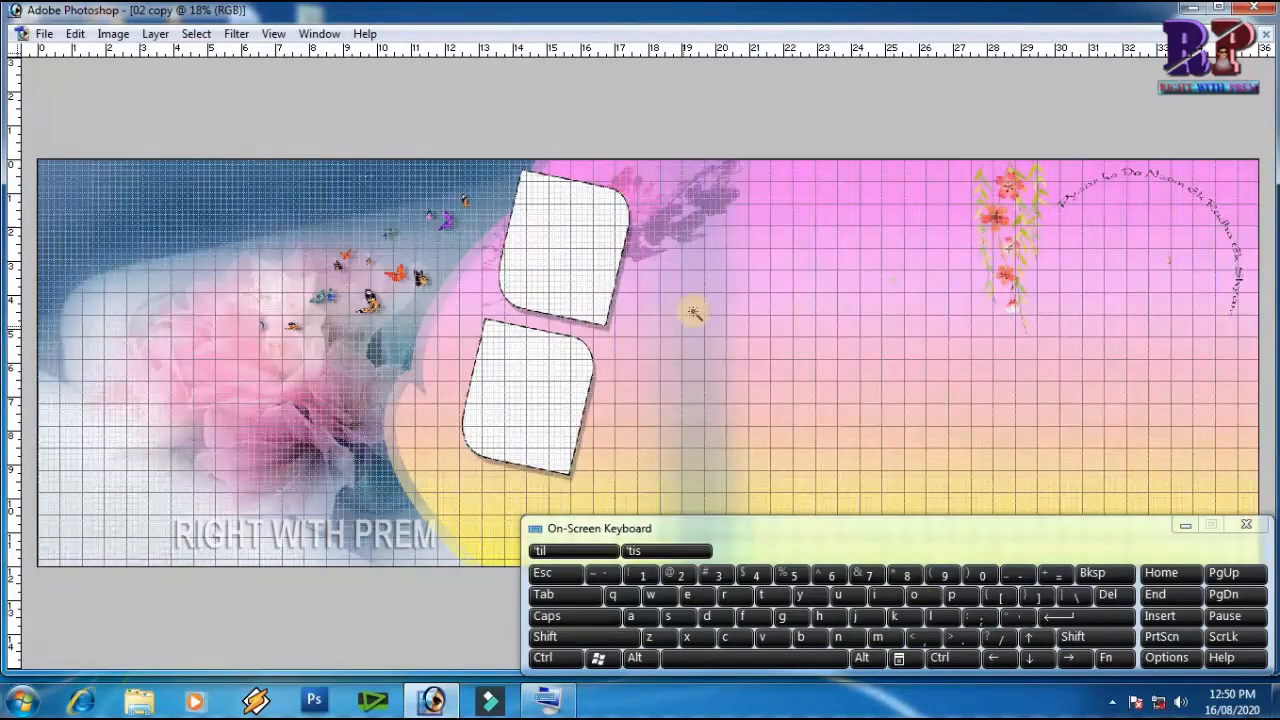
{"action": "left_click", "coordinate": [550, 657]}
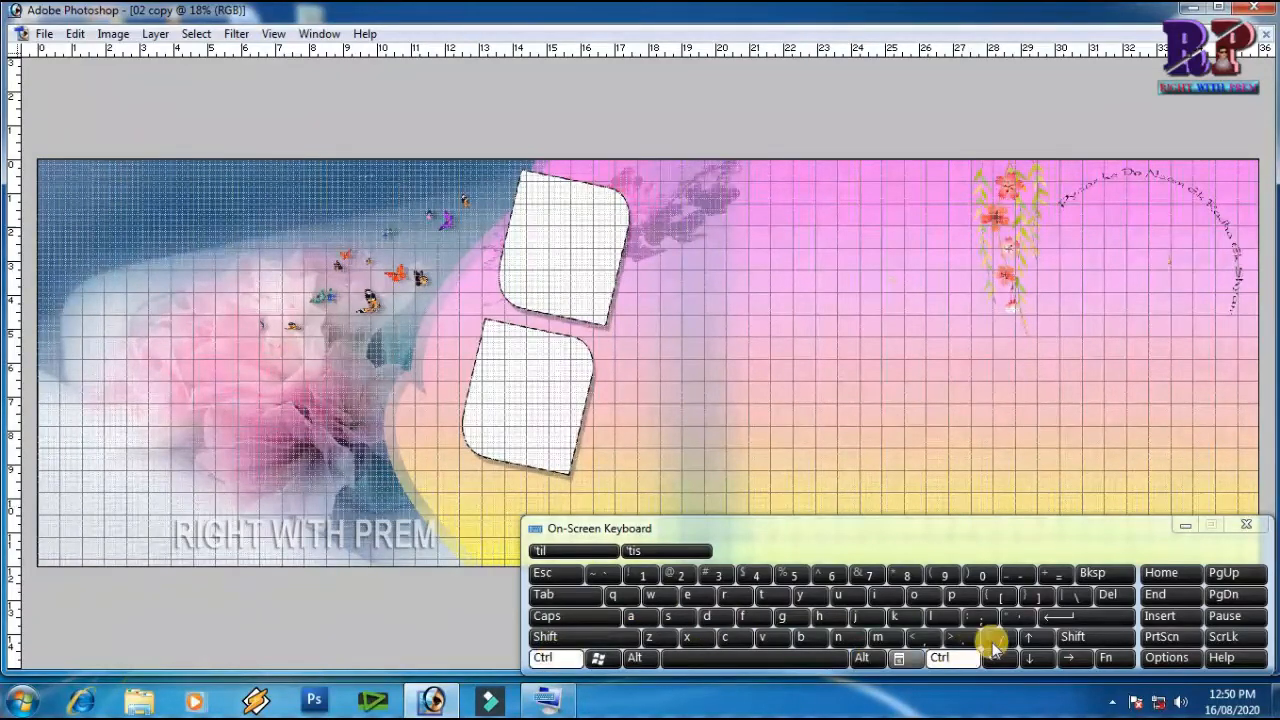
{"action": "left_click", "coordinate": [1013, 620]}
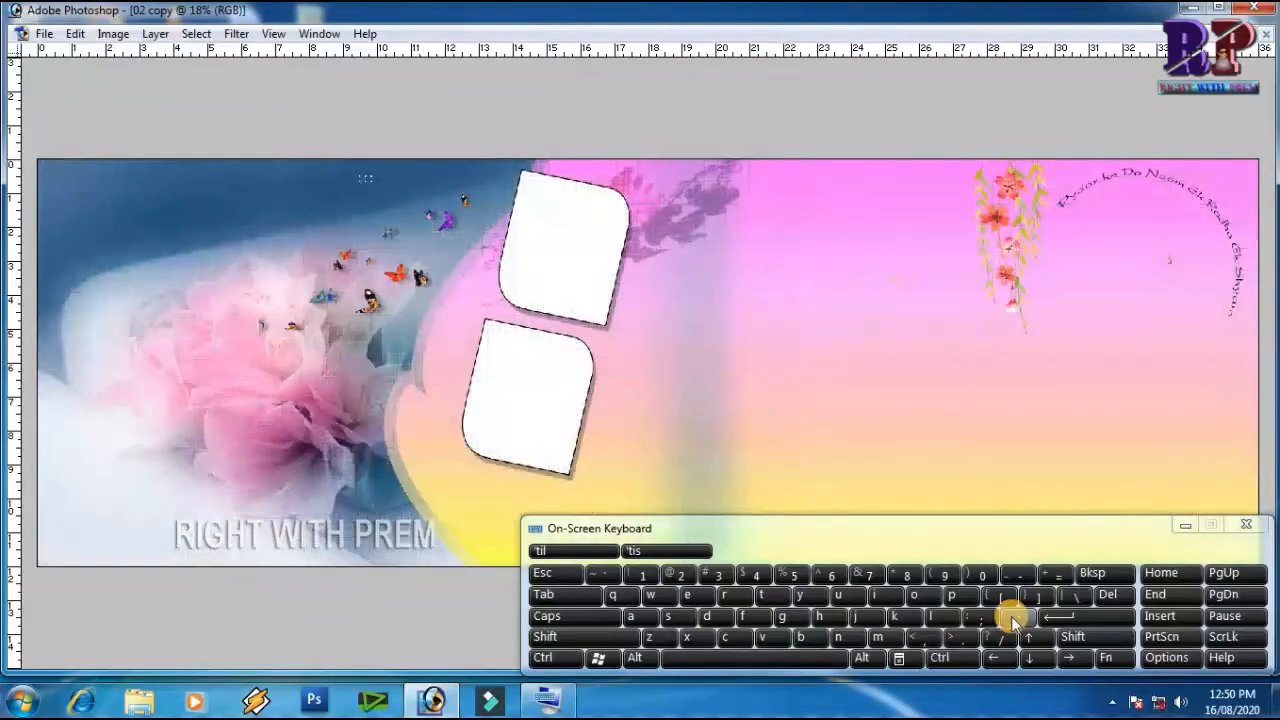
Show the guides over the album page using the On-Screen Keyboard, and unlock them.
{"action": "left_click", "coordinate": [236, 33]}
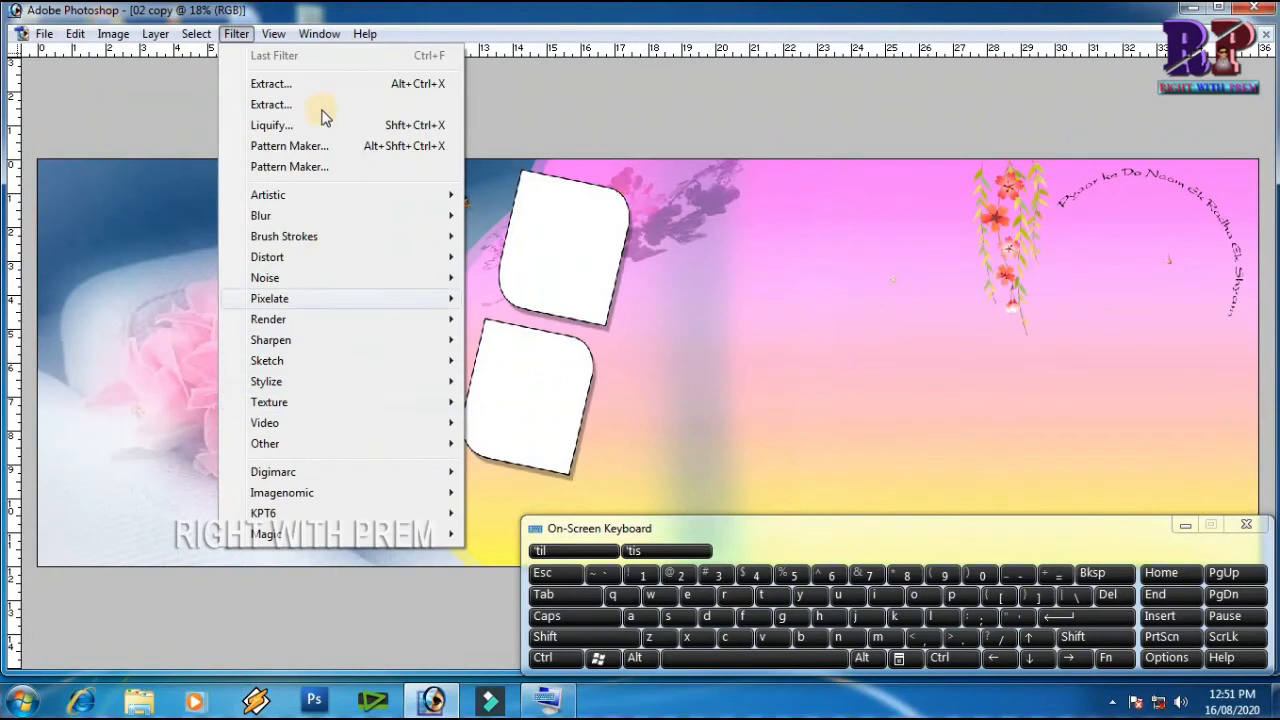
{"action": "mouse_move", "coordinate": [274, 33]}
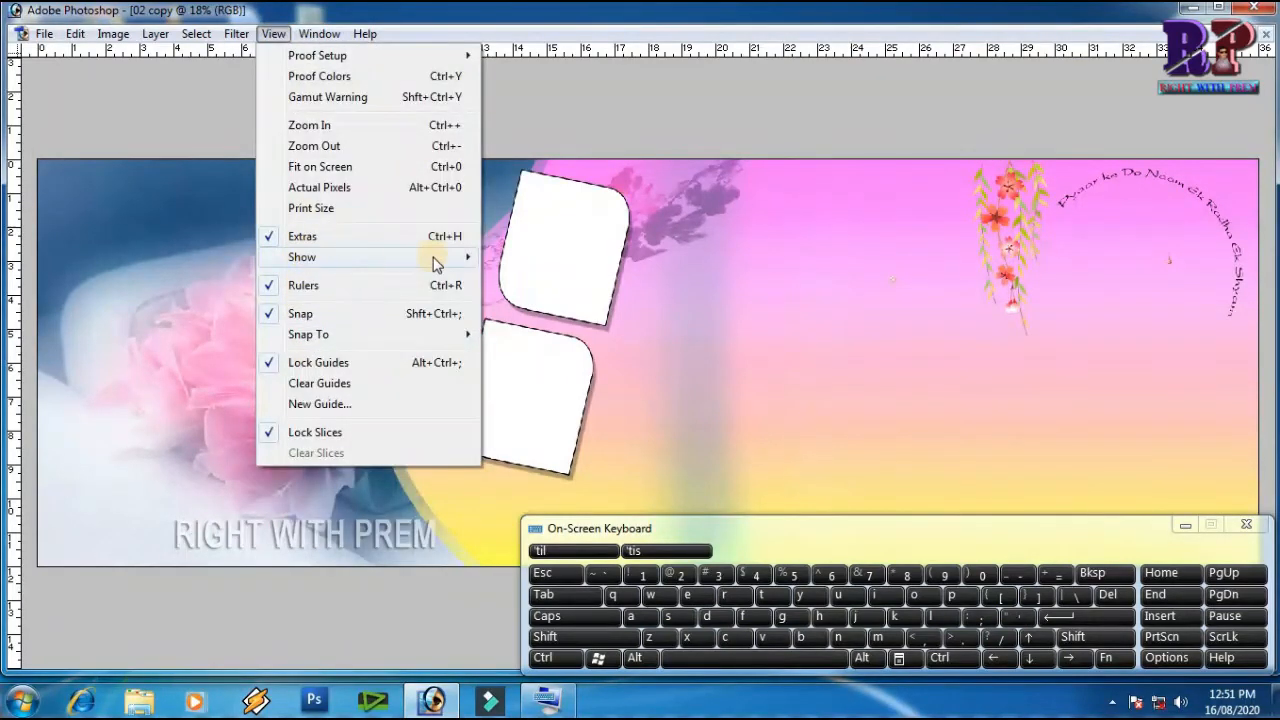
{"action": "mouse_move", "coordinate": [434, 257]}
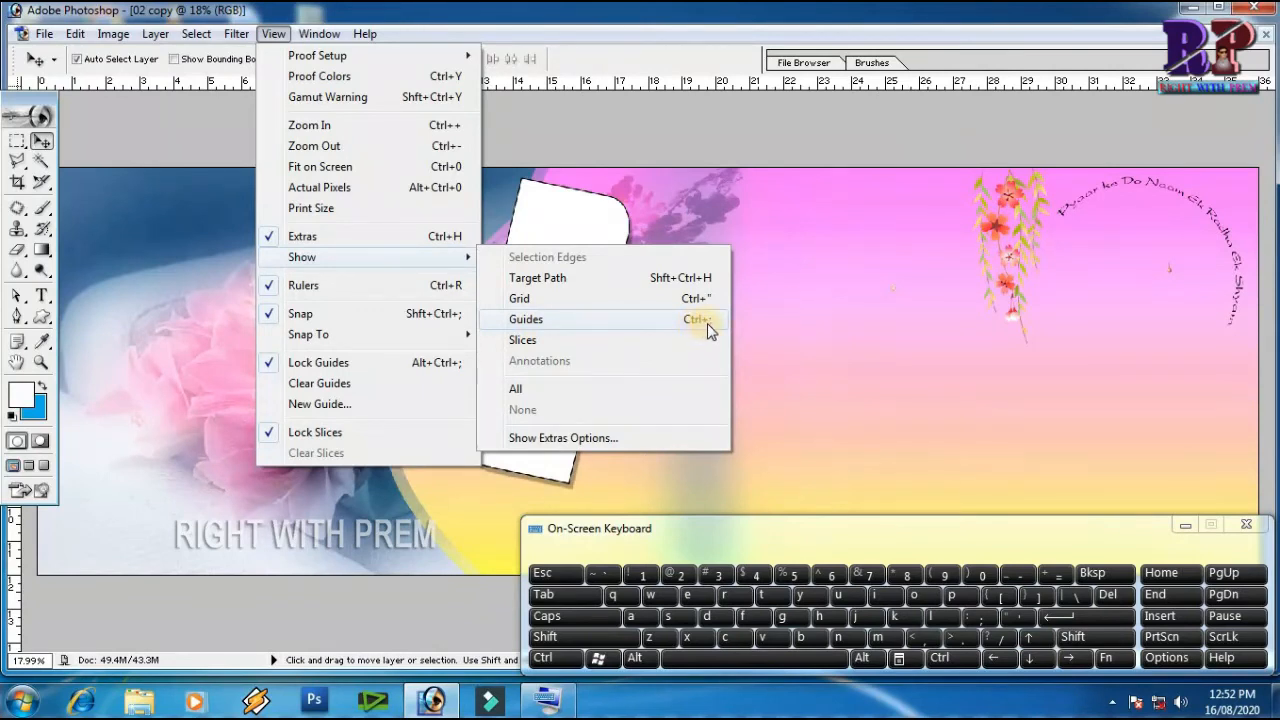
{"action": "left_click", "coordinate": [979, 620], "text": "ctrl"}
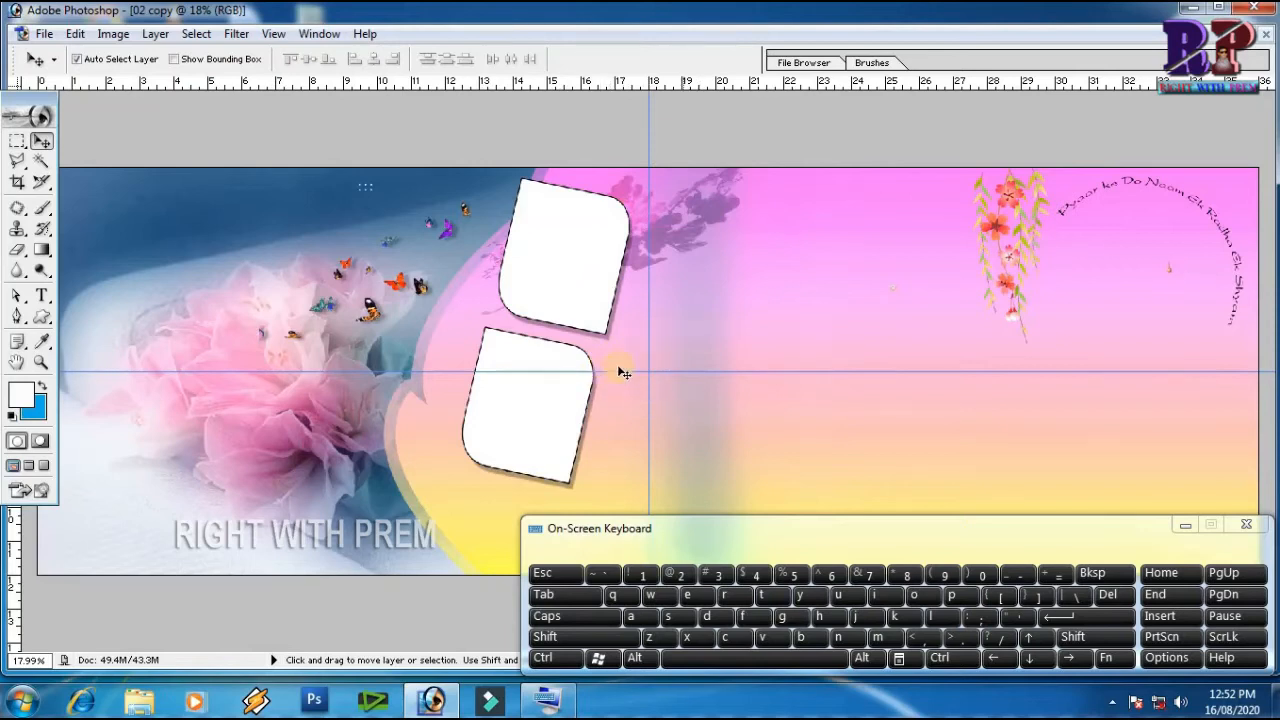
{"action": "left_click", "coordinate": [273, 33]}
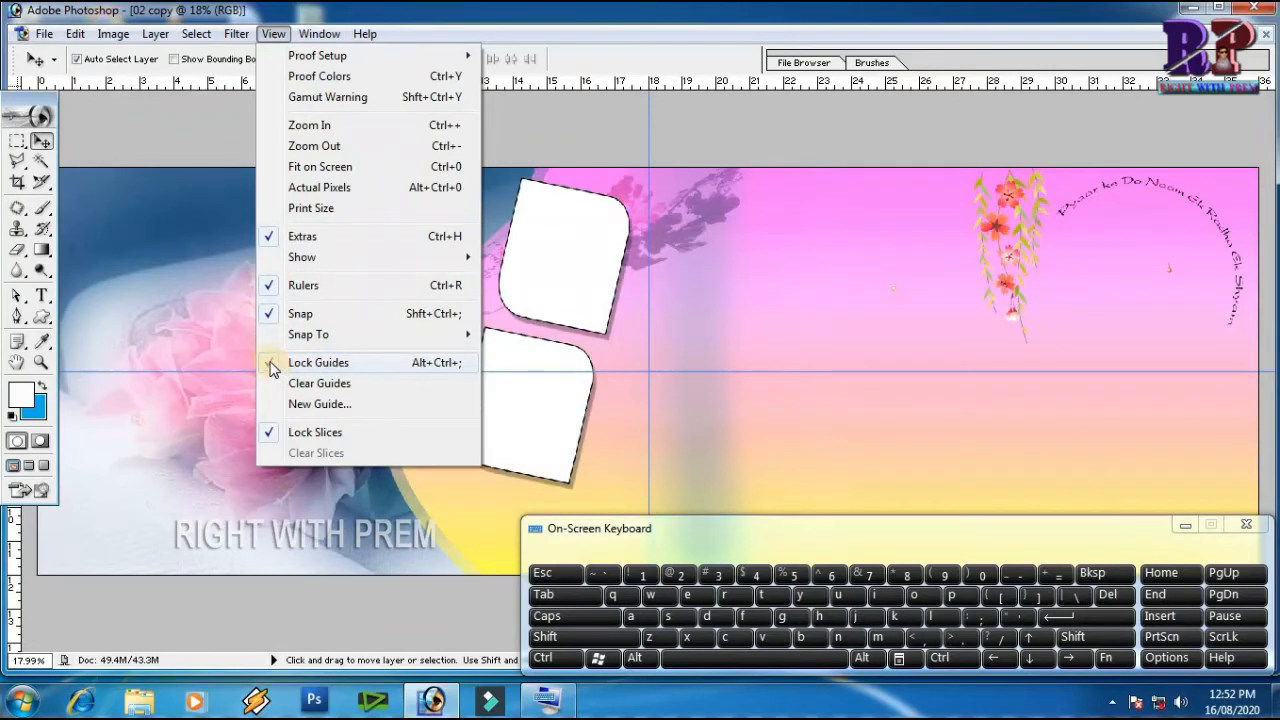
{"action": "left_click", "coordinate": [271, 364]}
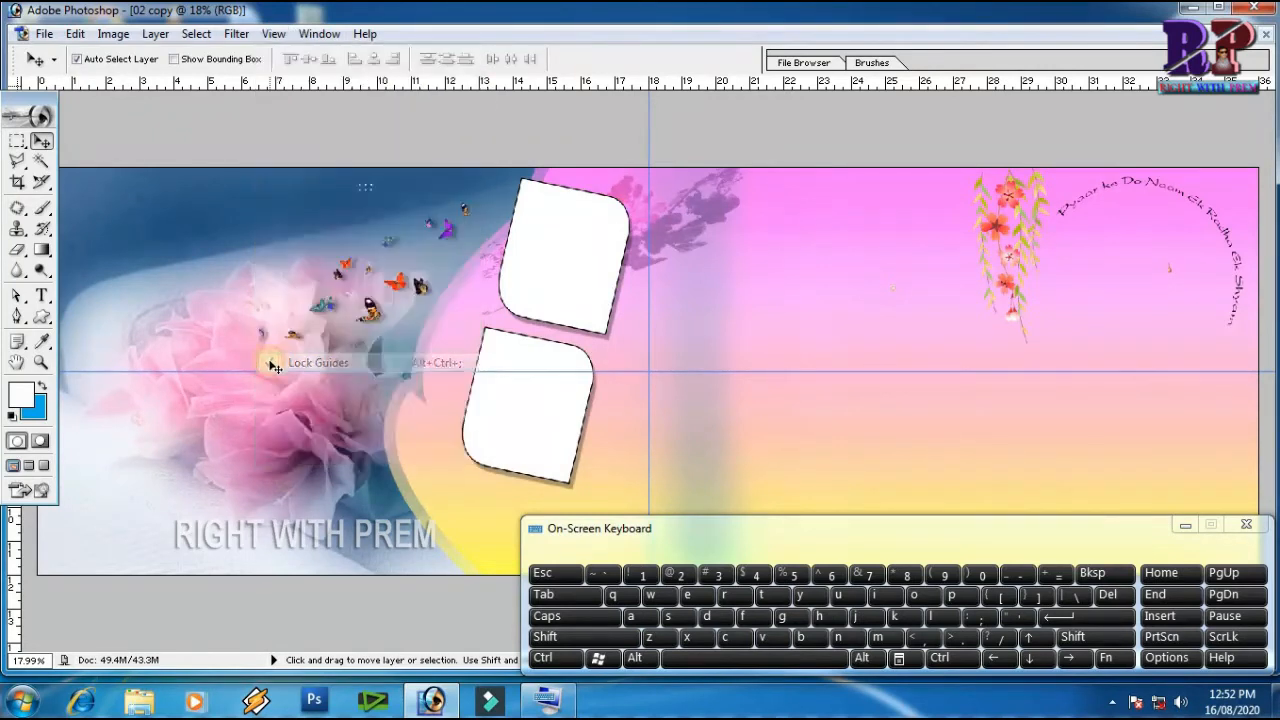
Hide the unlocked guides and show them again using the On-Screen Keyboard.
{"action": "left_click", "coordinate": [940, 658]}
{"action": "left_click", "coordinate": [967, 616]}
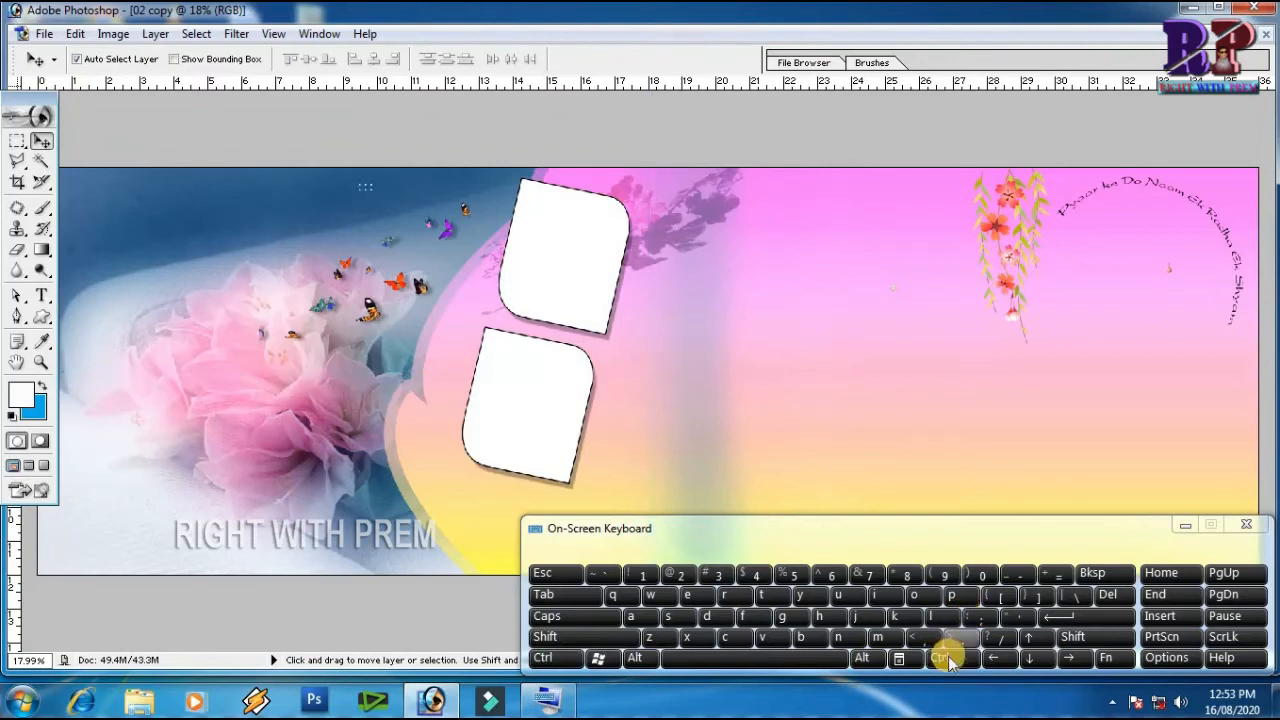
{"action": "left_click", "coordinate": [975, 610]}
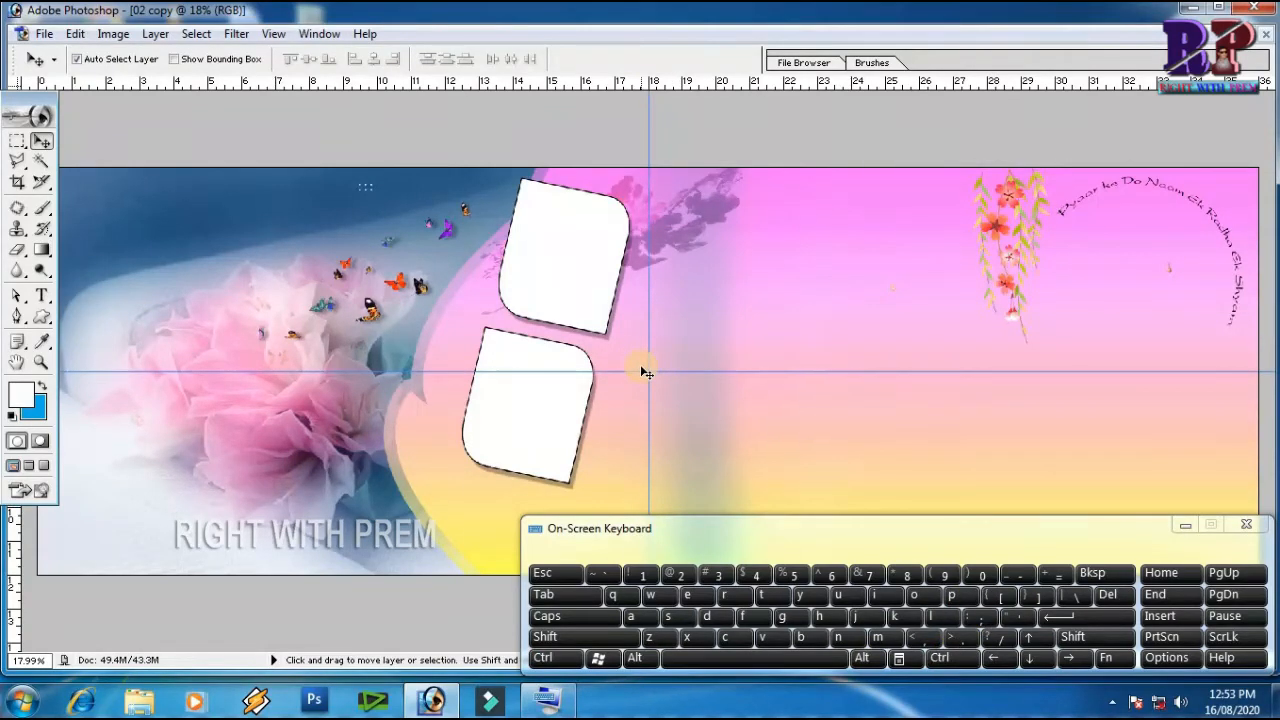
Show the slices on the album page, and check the slice label in its corner with the palettes briefly hidden.
{"action": "left_click", "coordinate": [273, 33]}
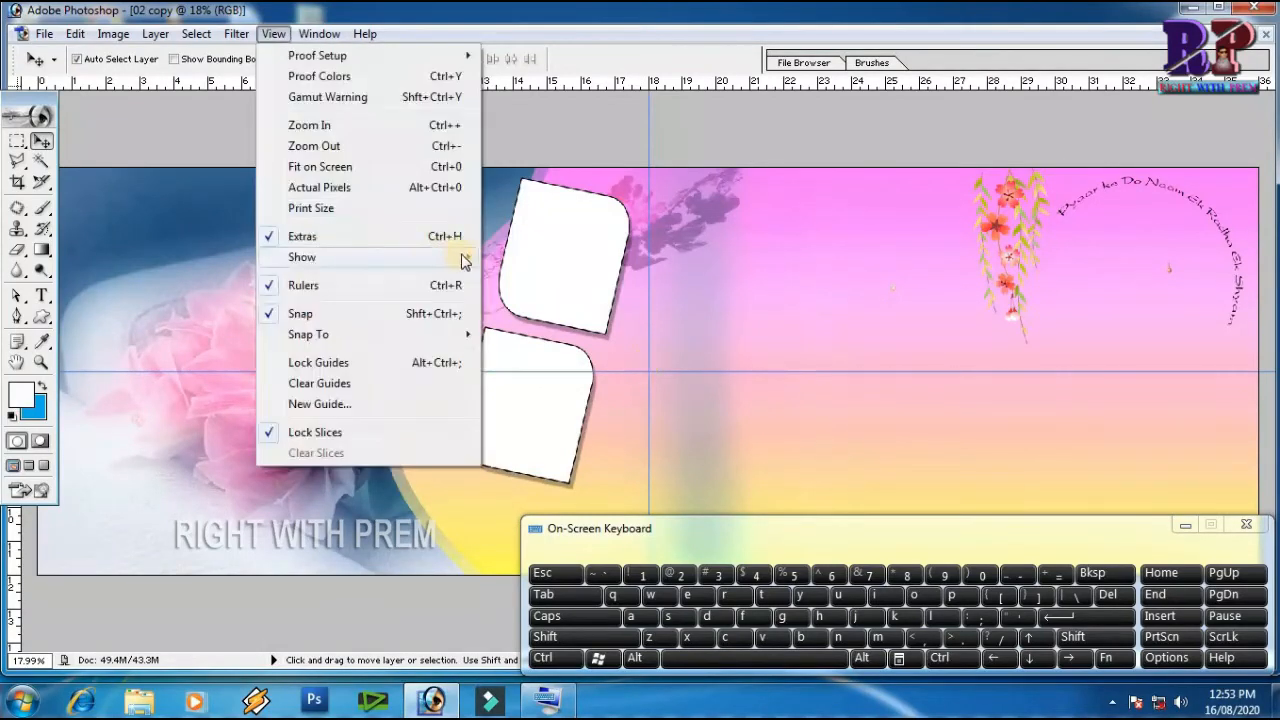
{"action": "mouse_move", "coordinate": [466, 257]}
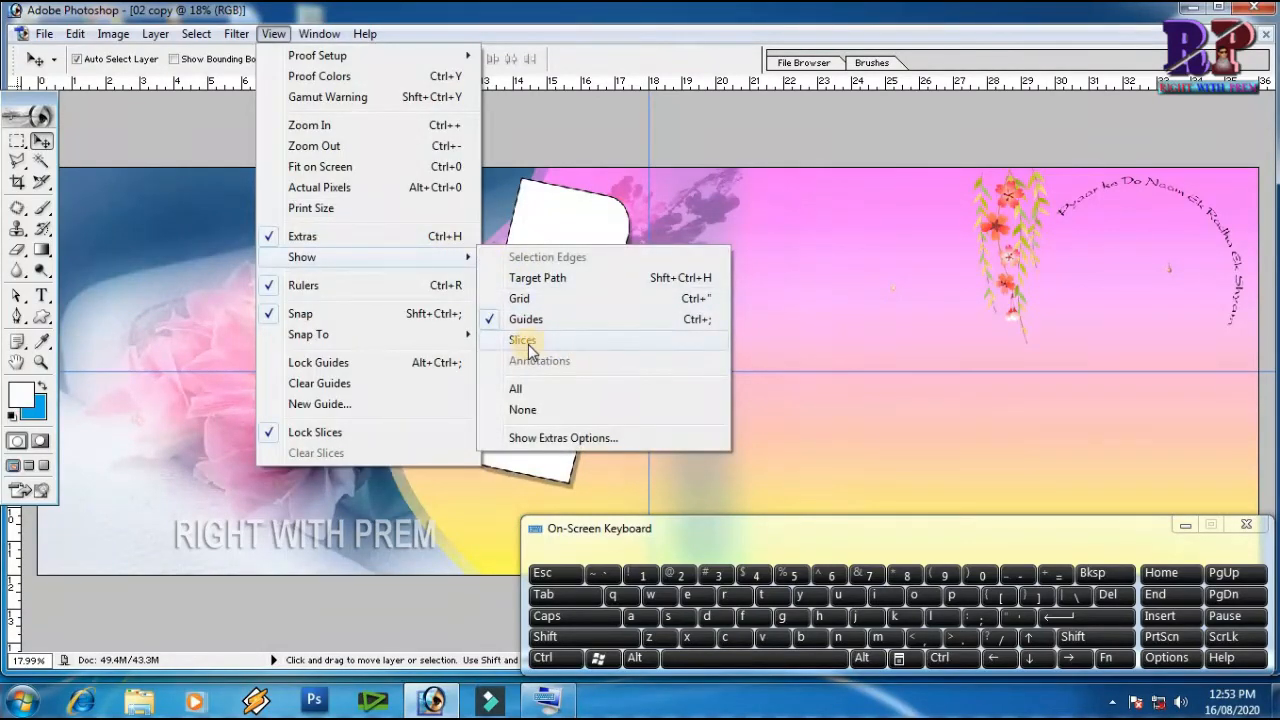
{"action": "left_click", "coordinate": [525, 341]}
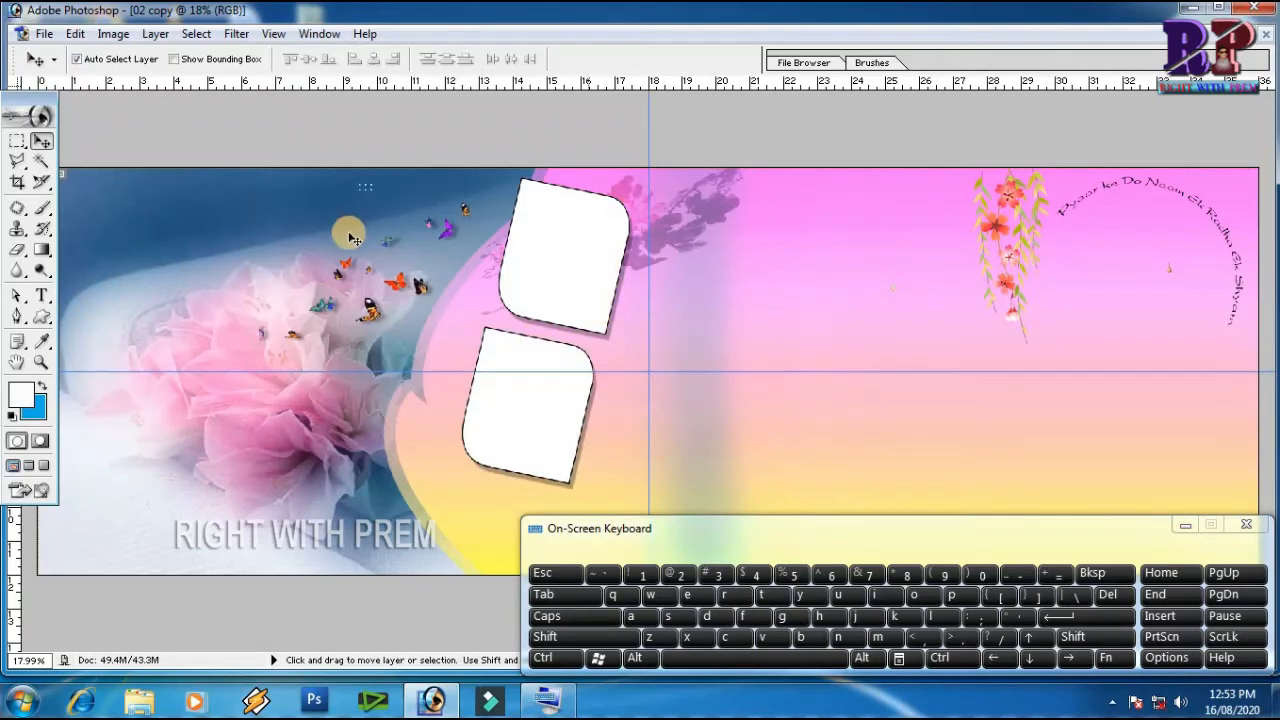
{"action": "key", "text": "Tab"}
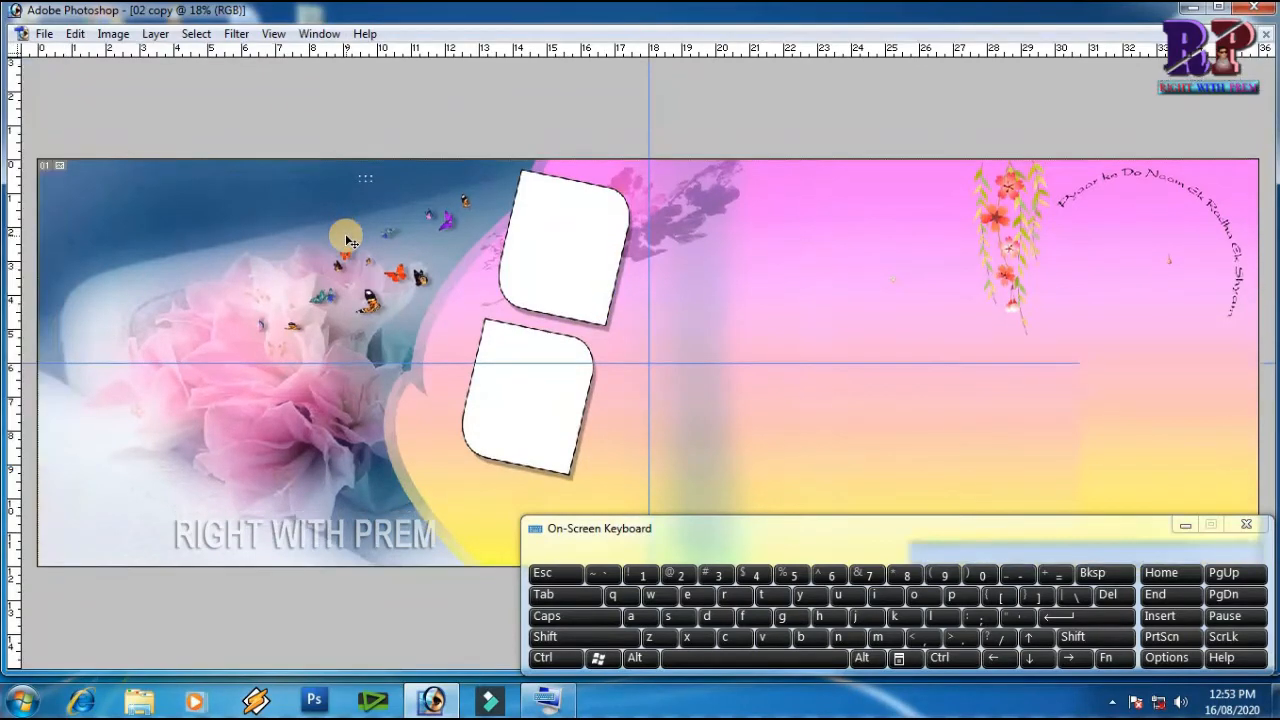
{"action": "key", "text": "Tab"}
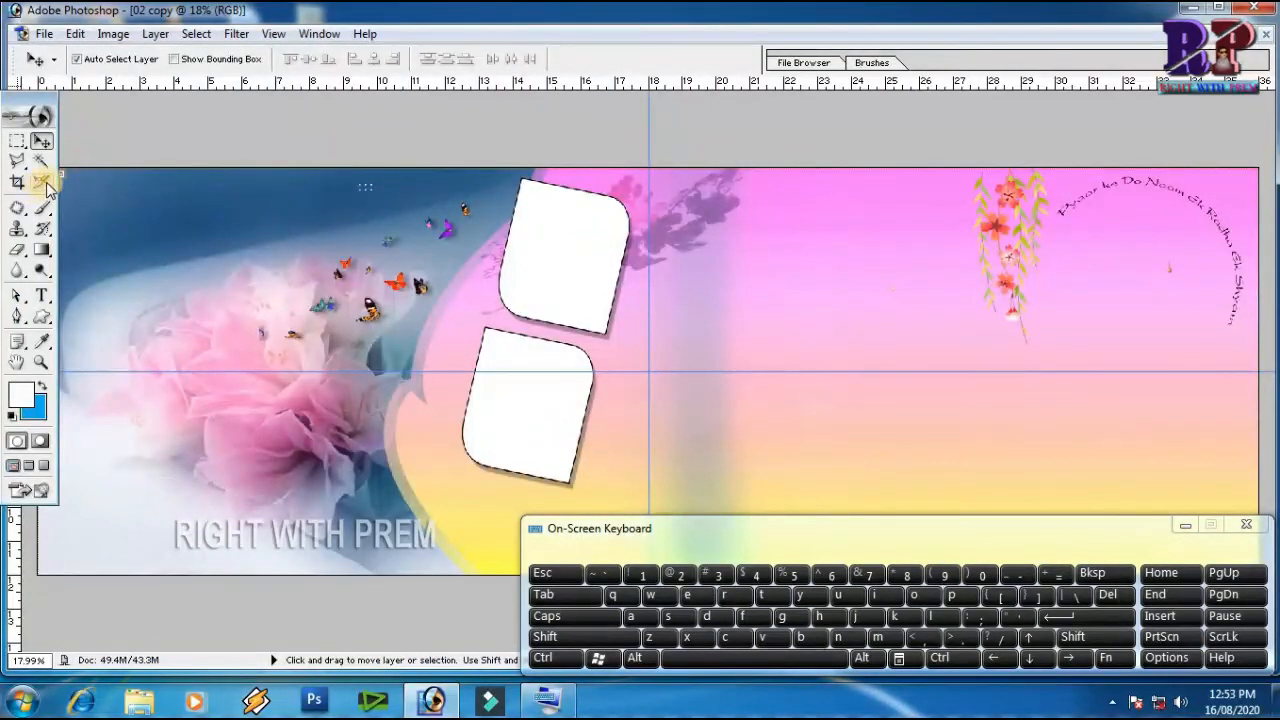
Use the Slice tool to slice the page's upper half up to the hanging flowers, and slice the flowers and curved text at full height.
{"action": "left_click_drag", "start_coordinate": [43, 190], "coordinate": [95, 182]}
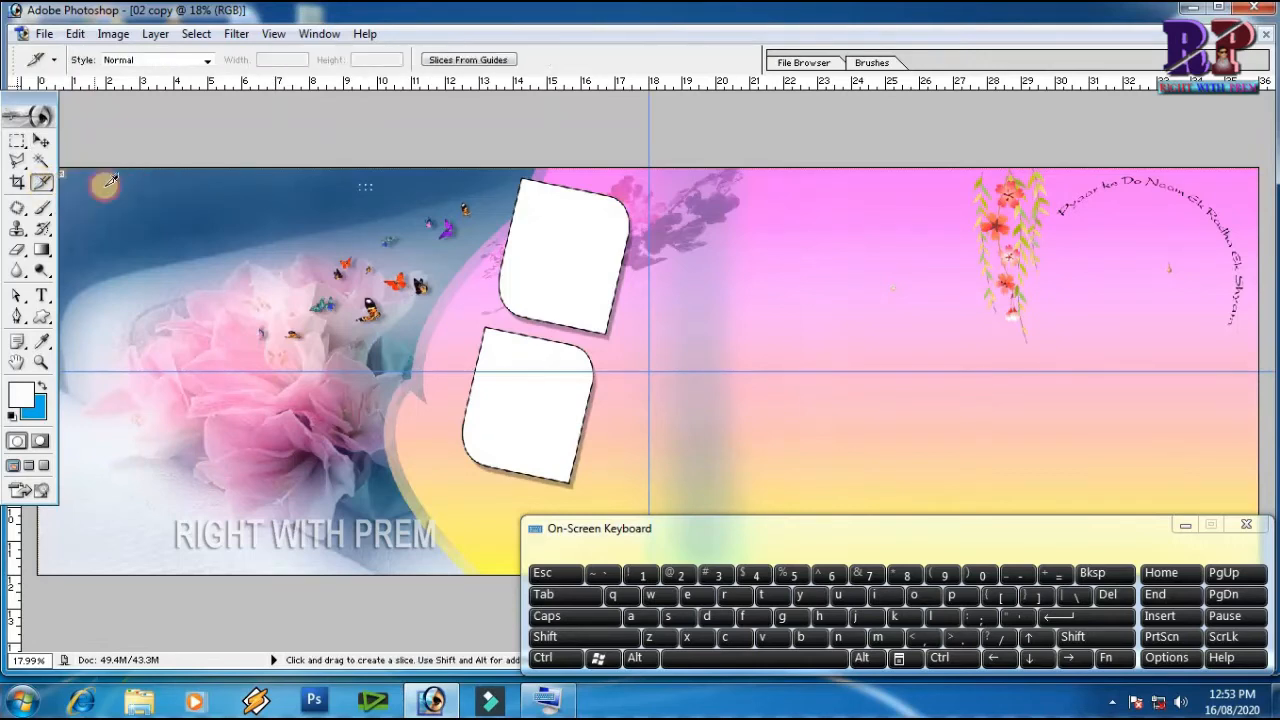
{"action": "key", "text": "Tab"}
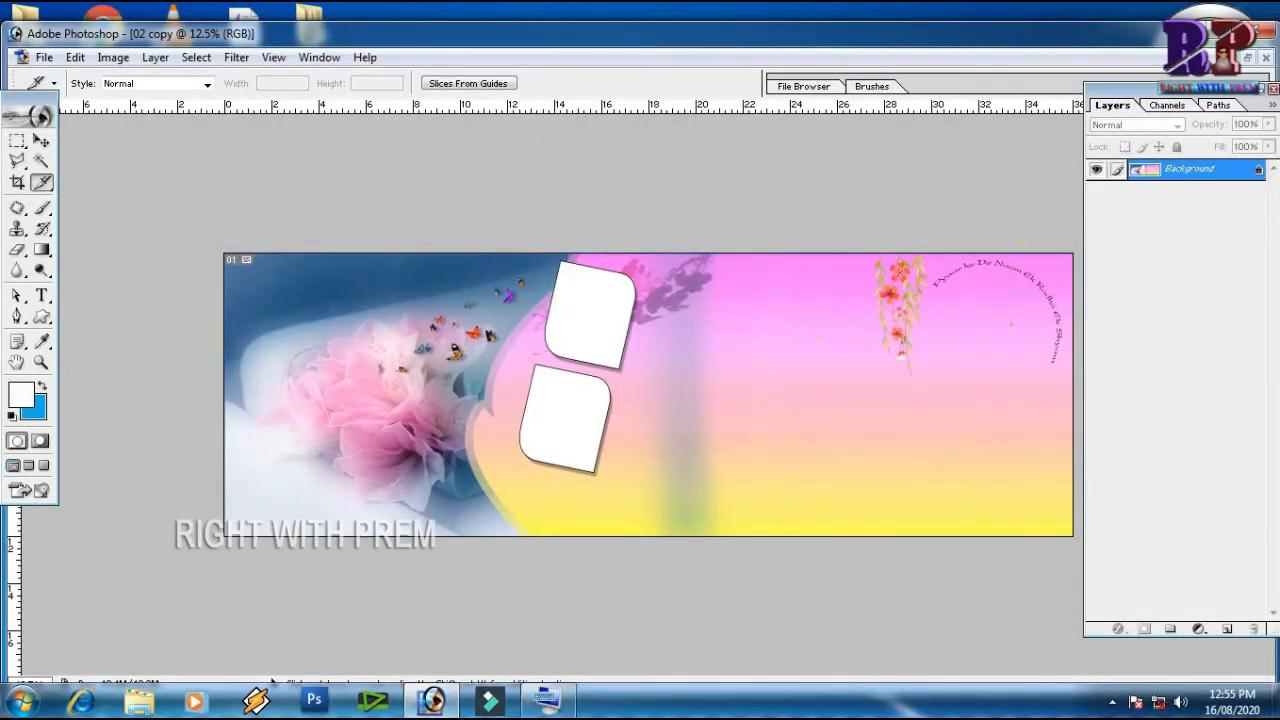
{"action": "left_click", "coordinate": [1273, 90]}
{"action": "left_click_drag", "start_coordinate": [300, 254], "coordinate": [472, 392]}
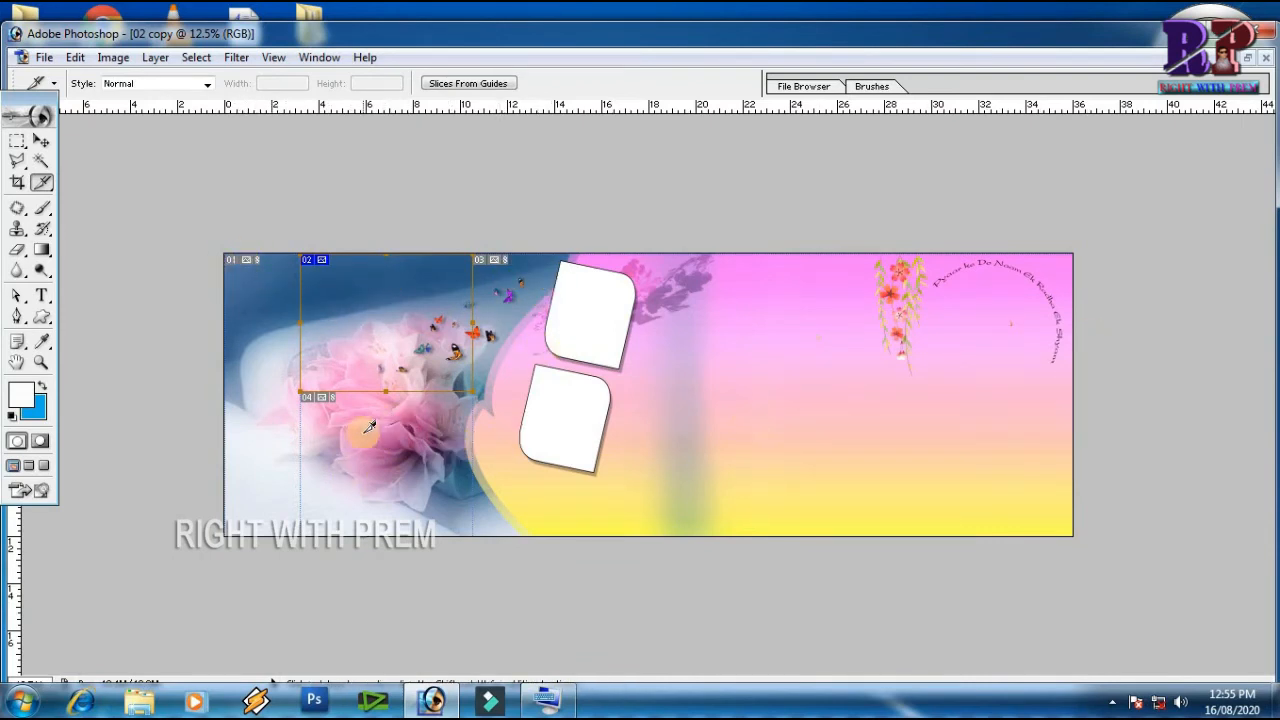
{"action": "left_click_drag", "start_coordinate": [475, 391], "coordinate": [821, 392]}
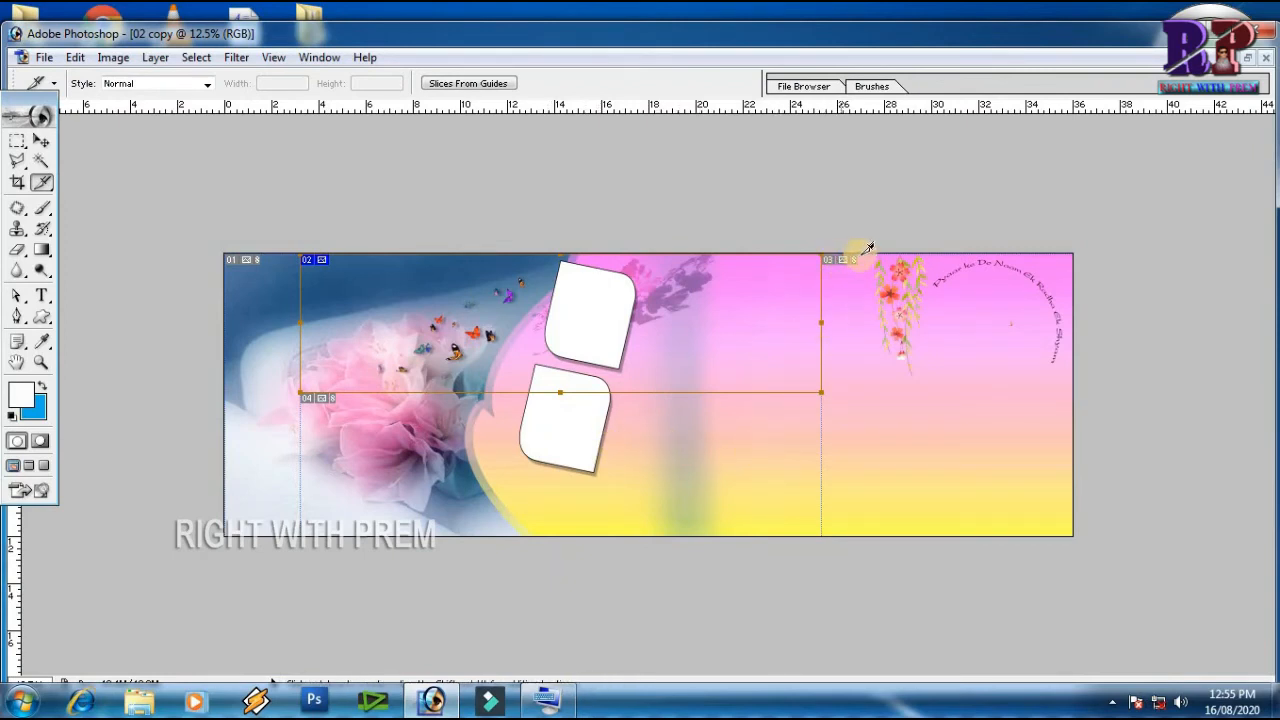
{"action": "left_click_drag", "start_coordinate": [866, 268], "coordinate": [1075, 535]}
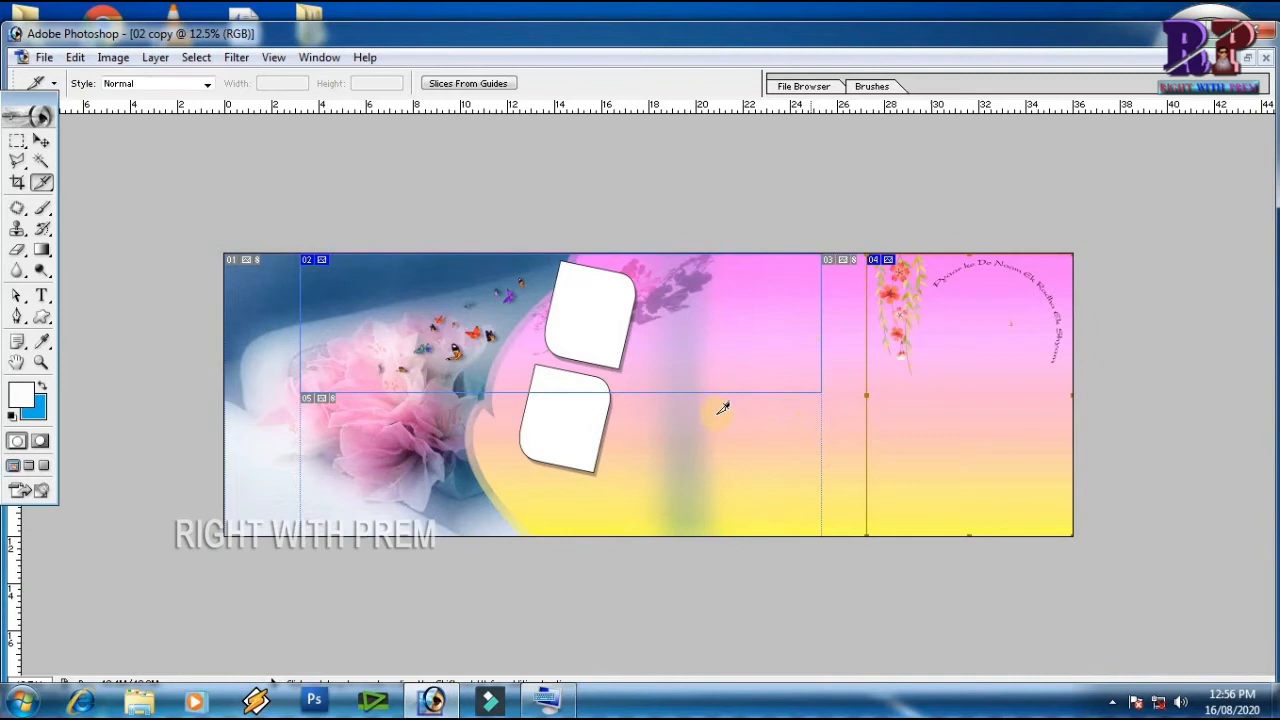
Hide the slices through the Show options and show them again.
{"action": "left_click", "coordinate": [270, 58]}
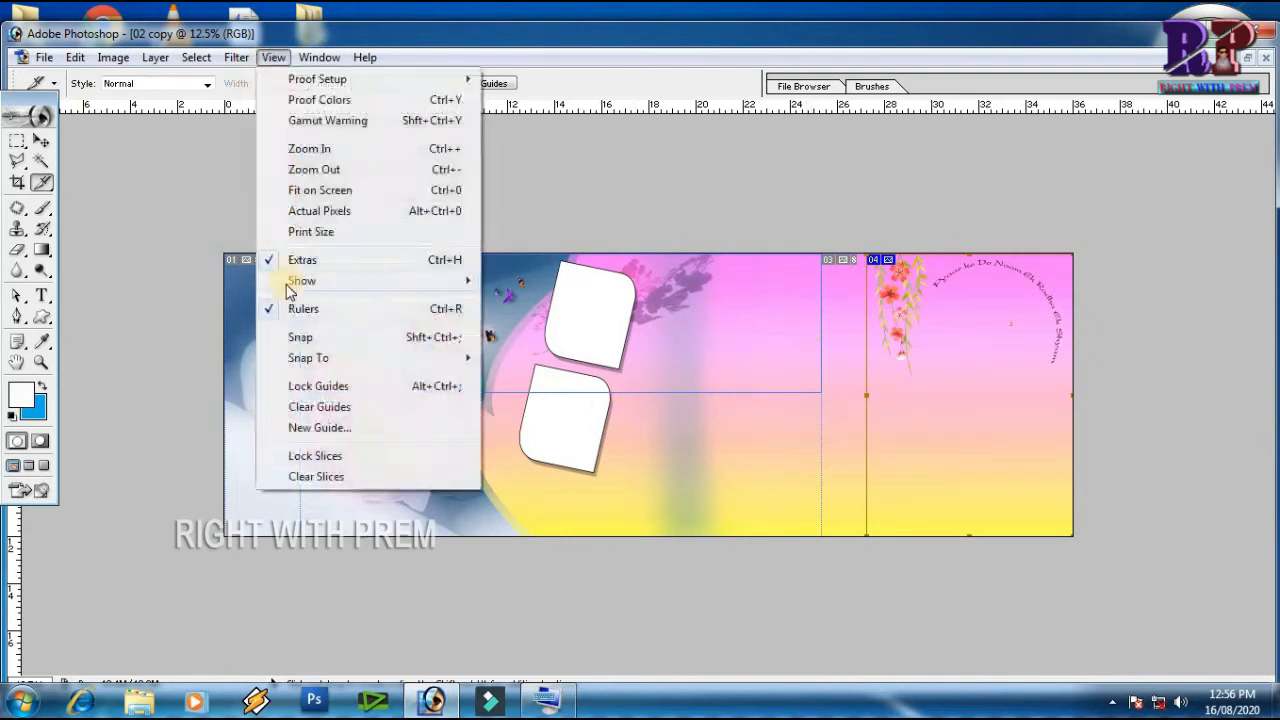
{"action": "mouse_move", "coordinate": [466, 280]}
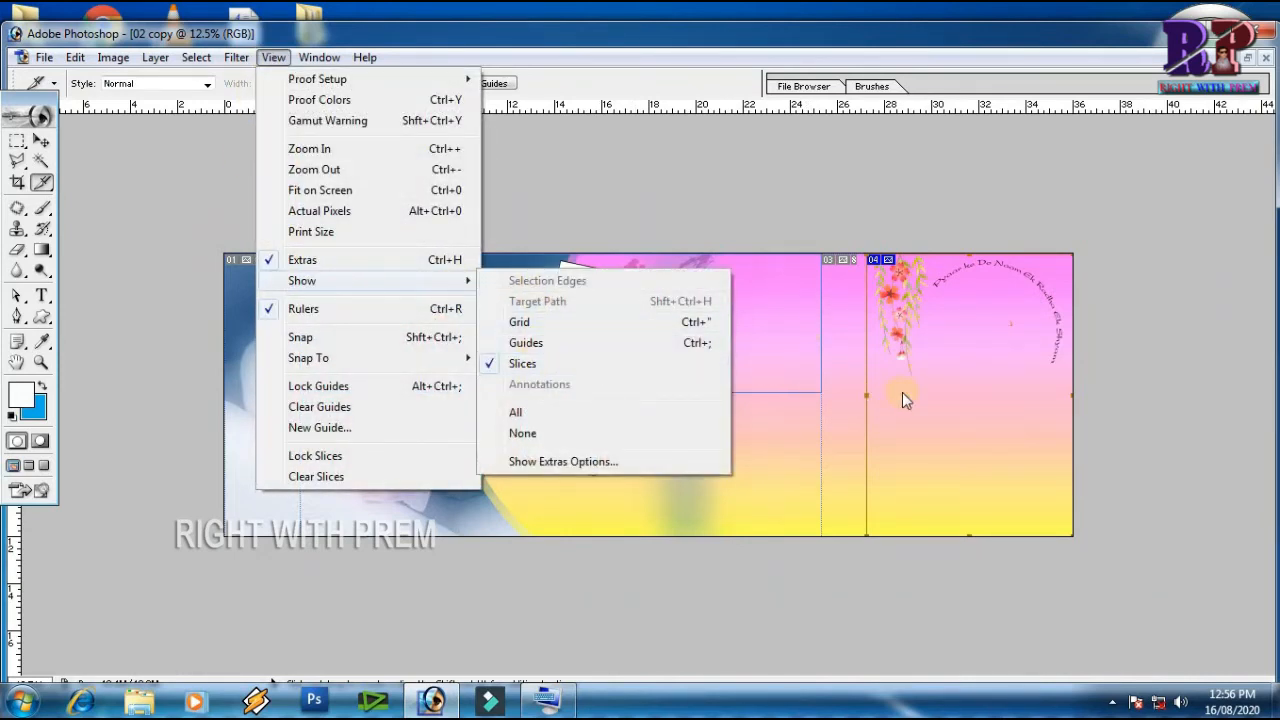
{"action": "left_click", "coordinate": [493, 366]}
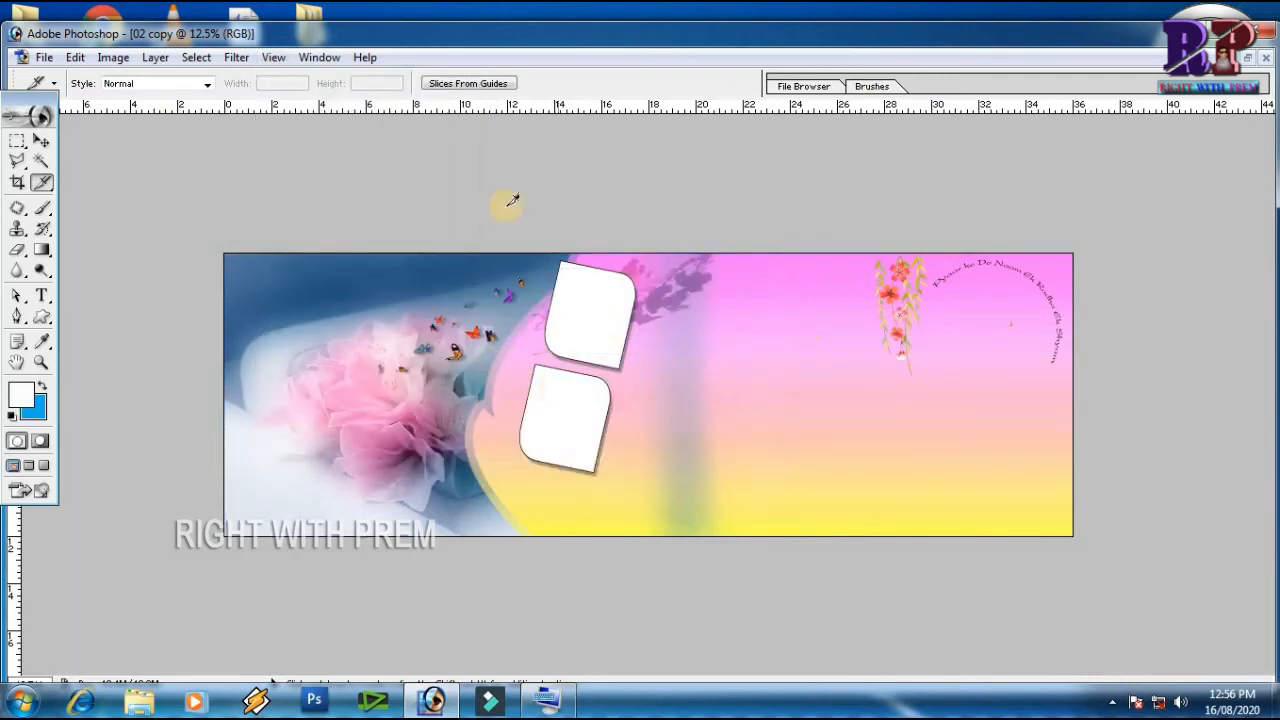
{"action": "left_click", "coordinate": [273, 57]}
{"action": "mouse_move", "coordinate": [300, 280]}
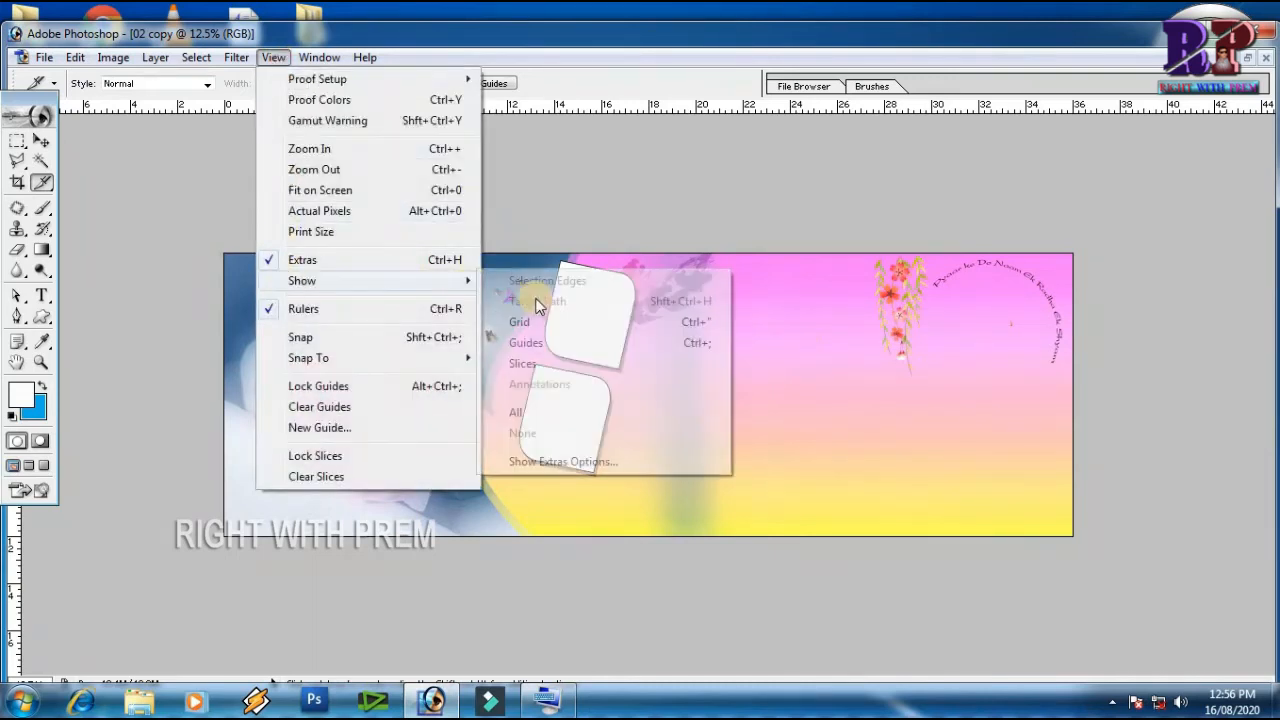
{"action": "left_click", "coordinate": [518, 368]}
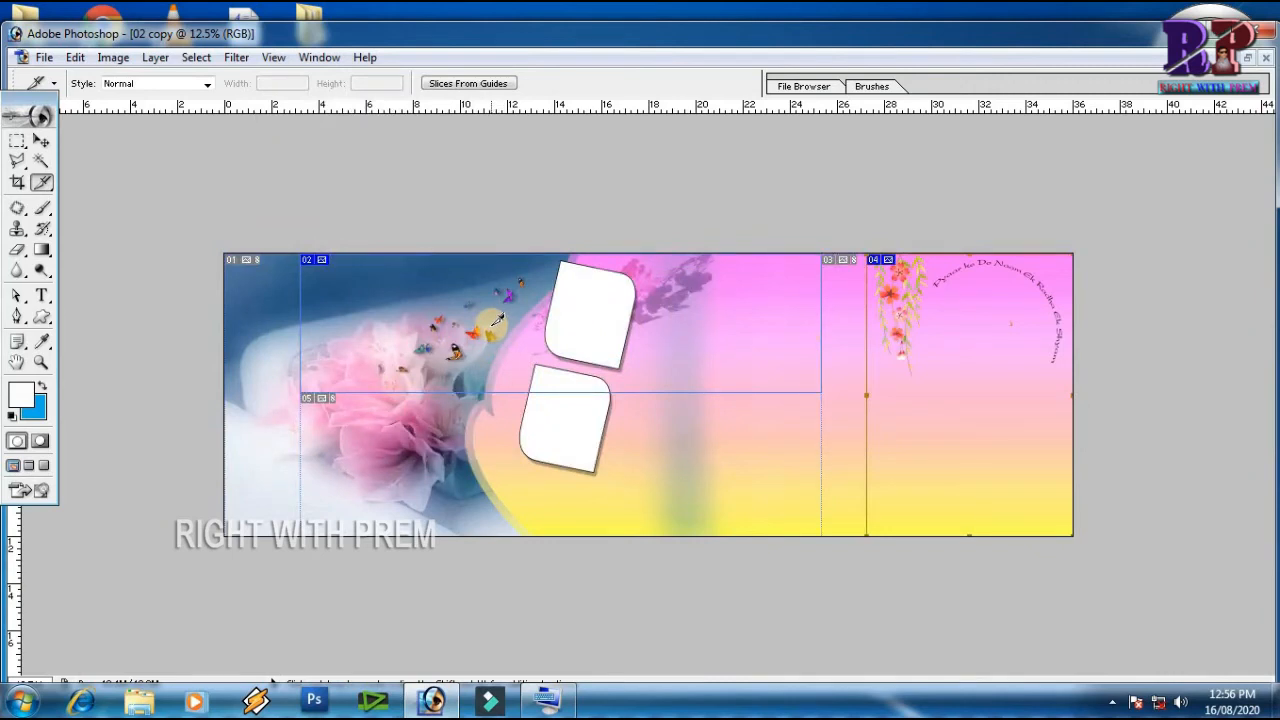
Check the Slice tool variants and the Slices and Annotations entries among the Show options.
{"action": "right_click", "coordinate": [40, 186]}
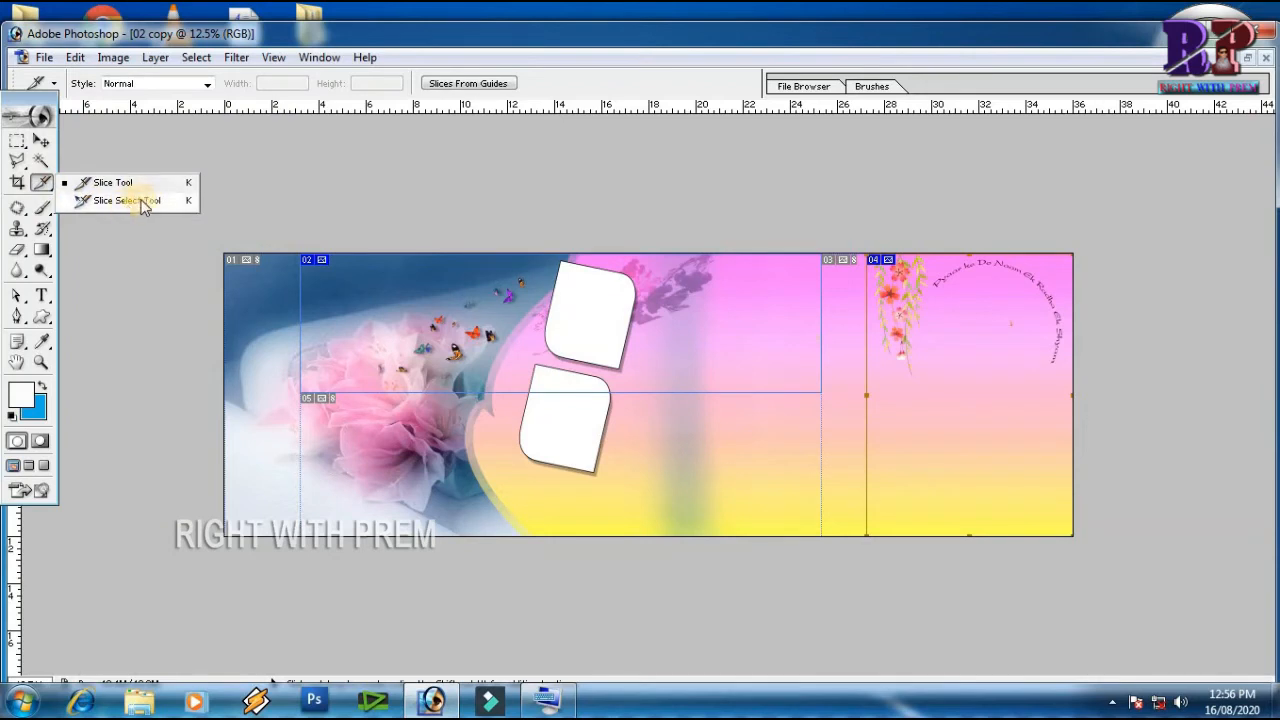
{"action": "left_click", "coordinate": [562, 325]}
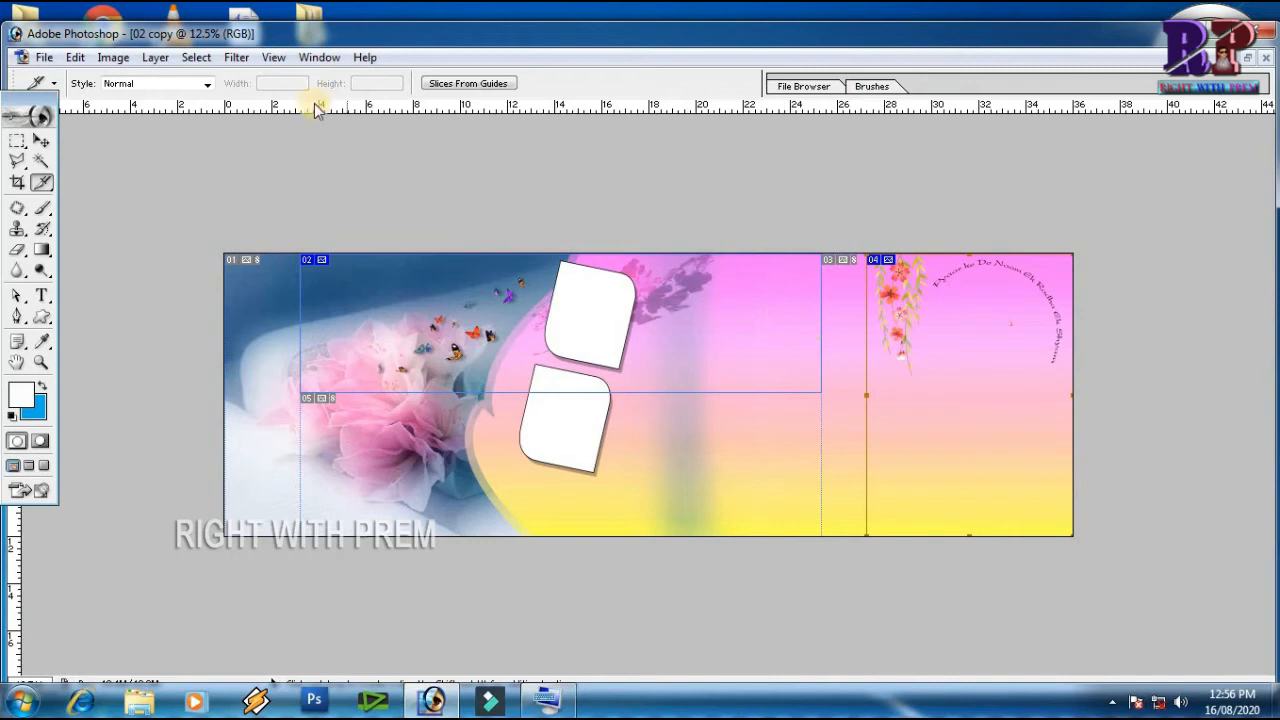
{"action": "left_click", "coordinate": [283, 60]}
{"action": "mouse_move", "coordinate": [461, 279]}
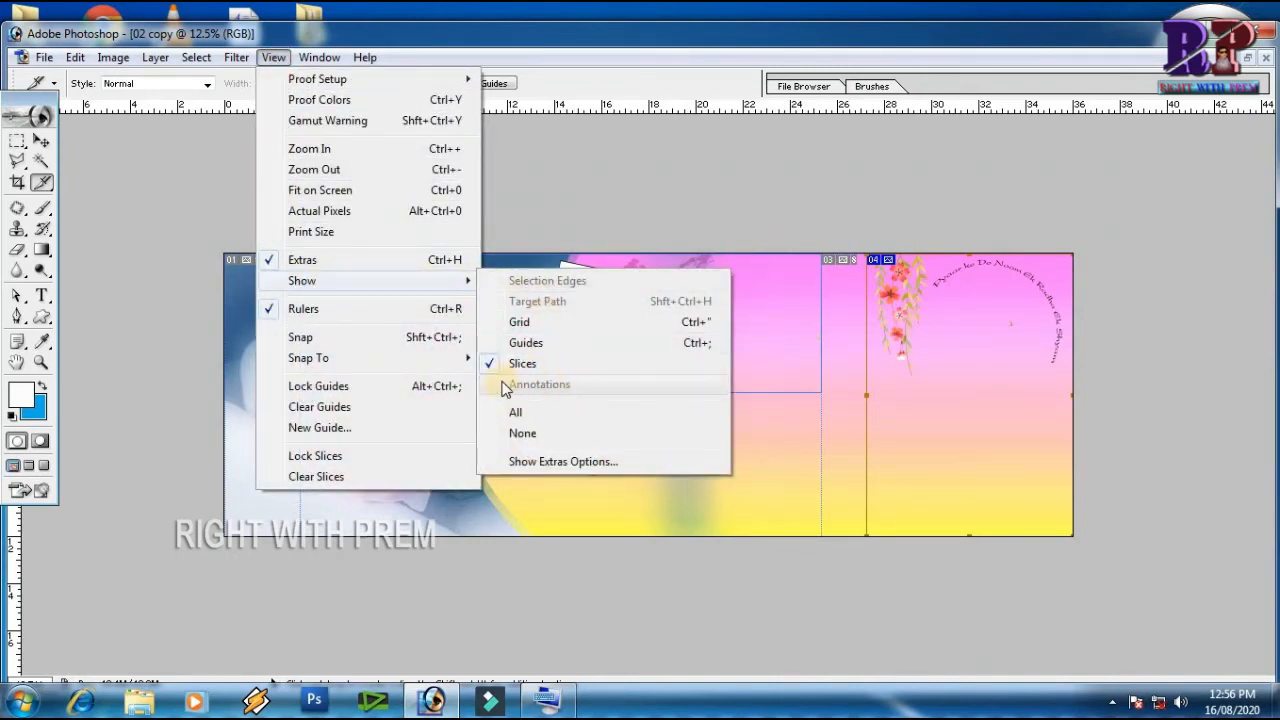
{"action": "left_click", "coordinate": [790, 314]}
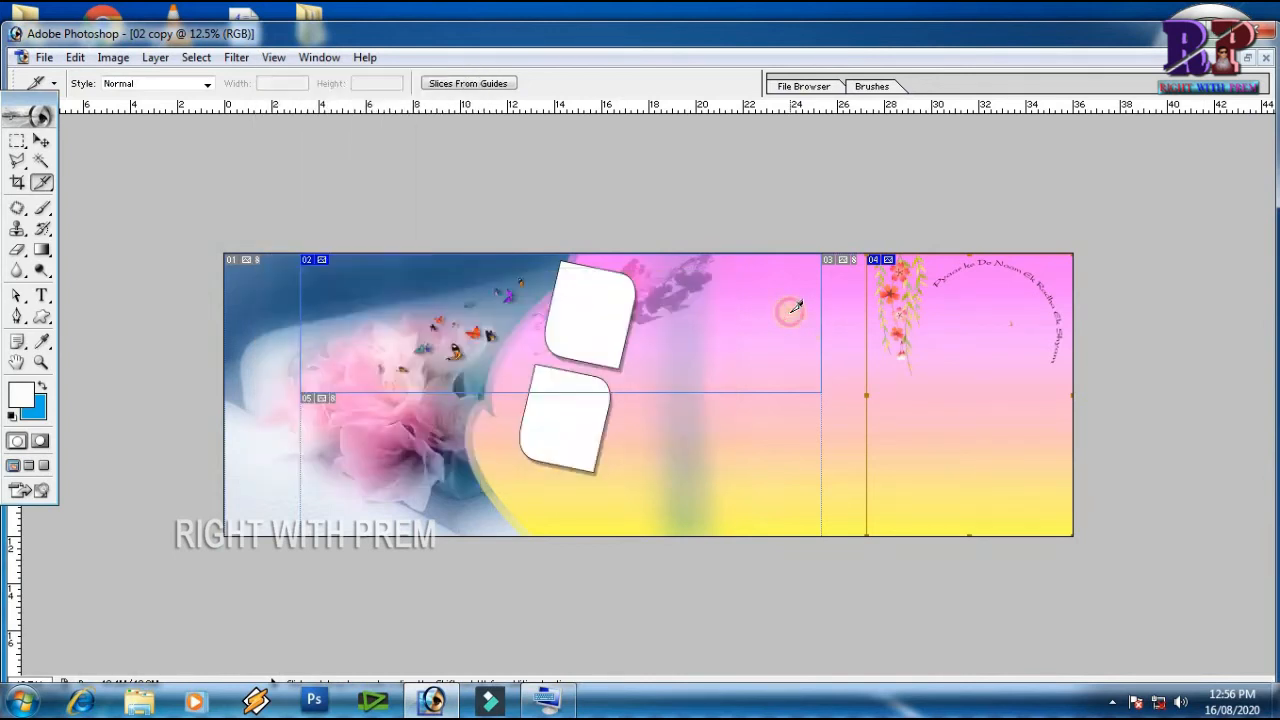
Show the grid and the guides on the album page through the Show options.
{"action": "left_click", "coordinate": [274, 57]}
{"action": "mouse_move", "coordinate": [452, 284]}
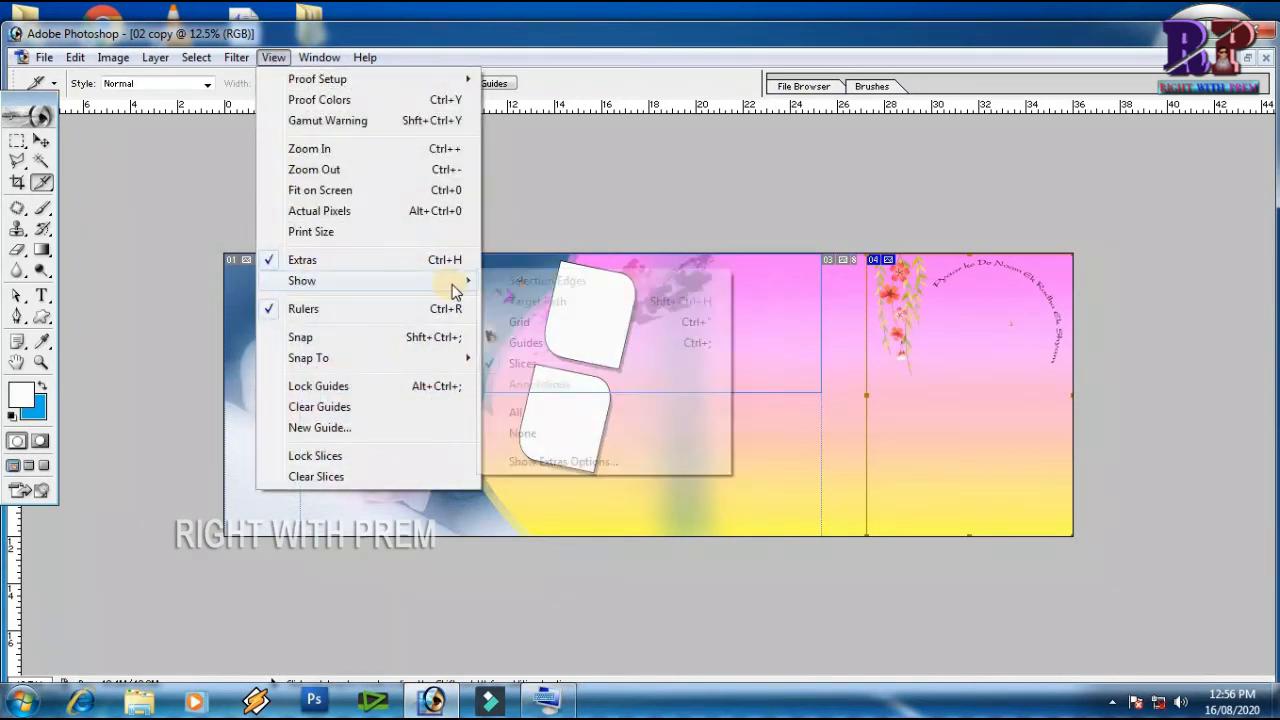
{"action": "left_click", "coordinate": [530, 322]}
{"action": "left_click", "coordinate": [276, 58]}
{"action": "mouse_move", "coordinate": [398, 280]}
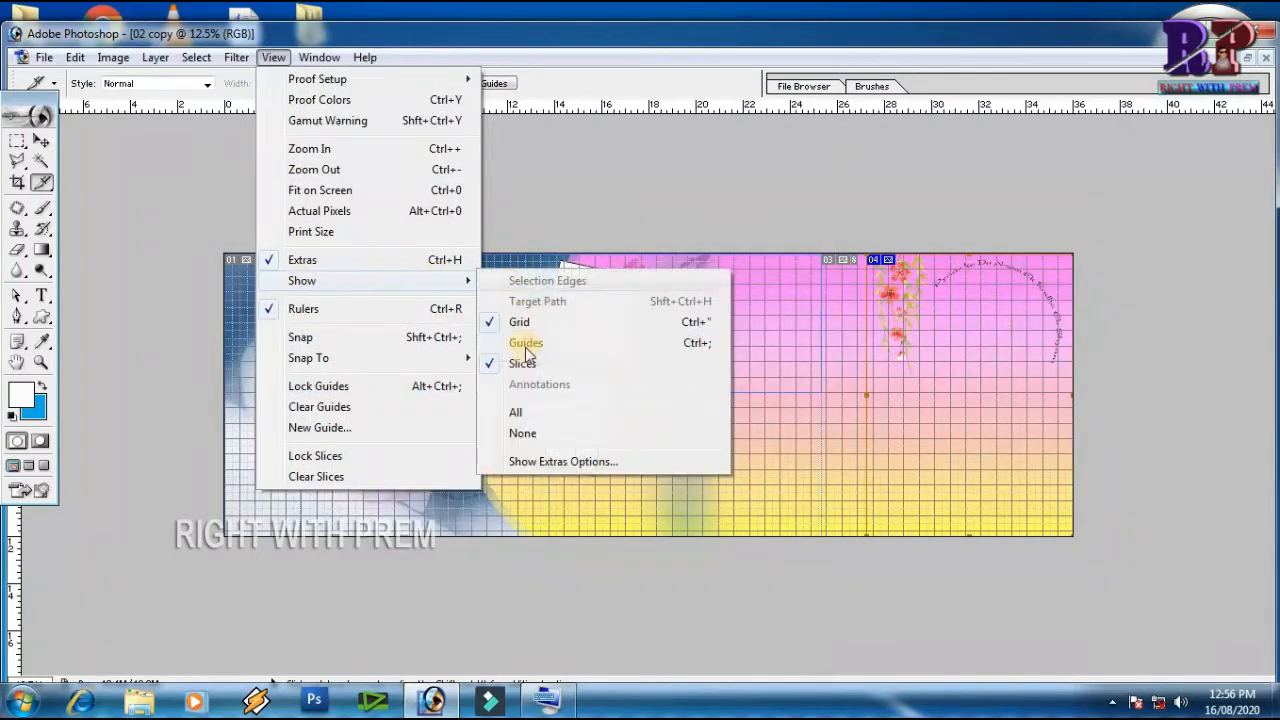
{"action": "left_click", "coordinate": [526, 344]}
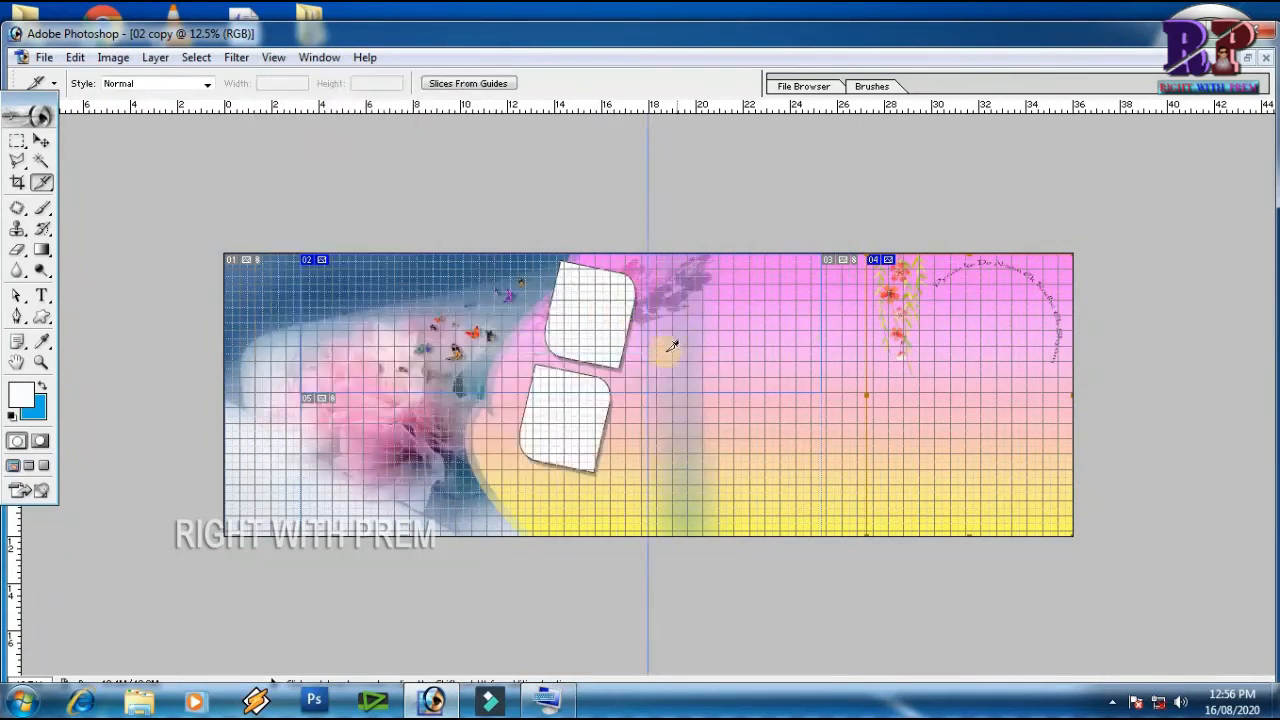
Hide all extras on the album page with the None option, and show them again with All.
{"action": "left_click", "coordinate": [268, 60]}
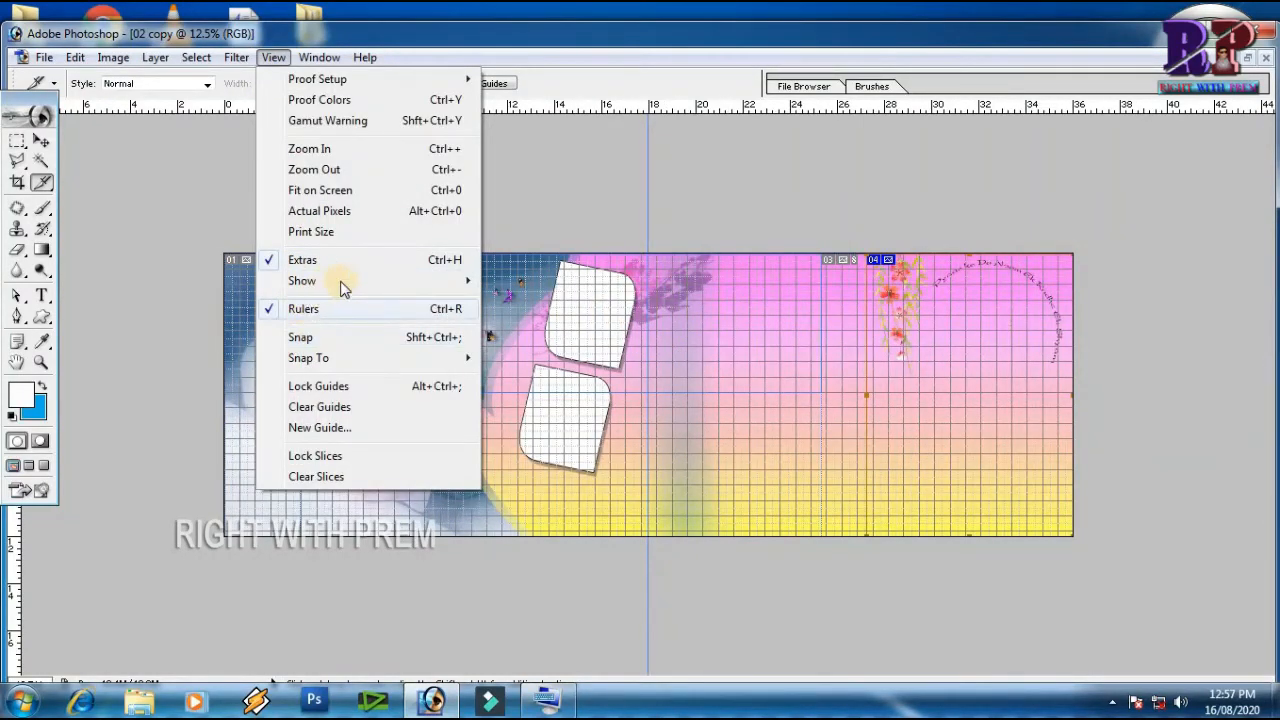
{"action": "mouse_move", "coordinate": [452, 281]}
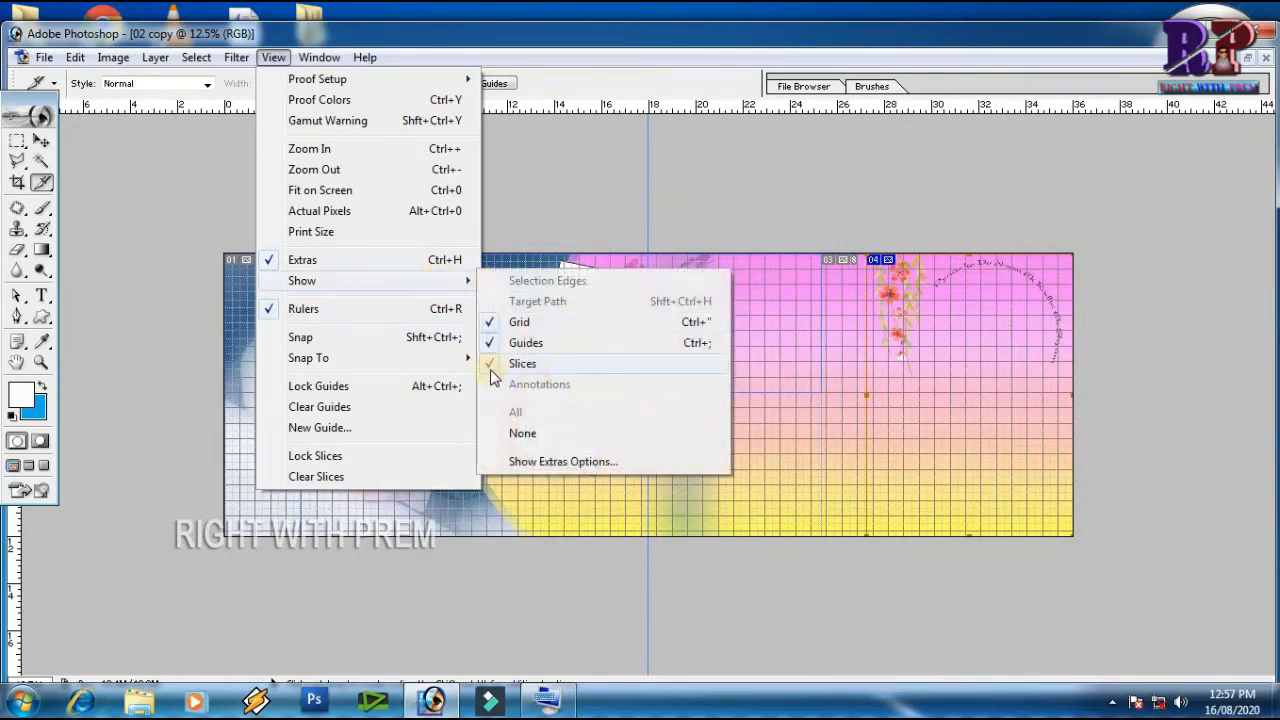
{"action": "left_click", "coordinate": [528, 432]}
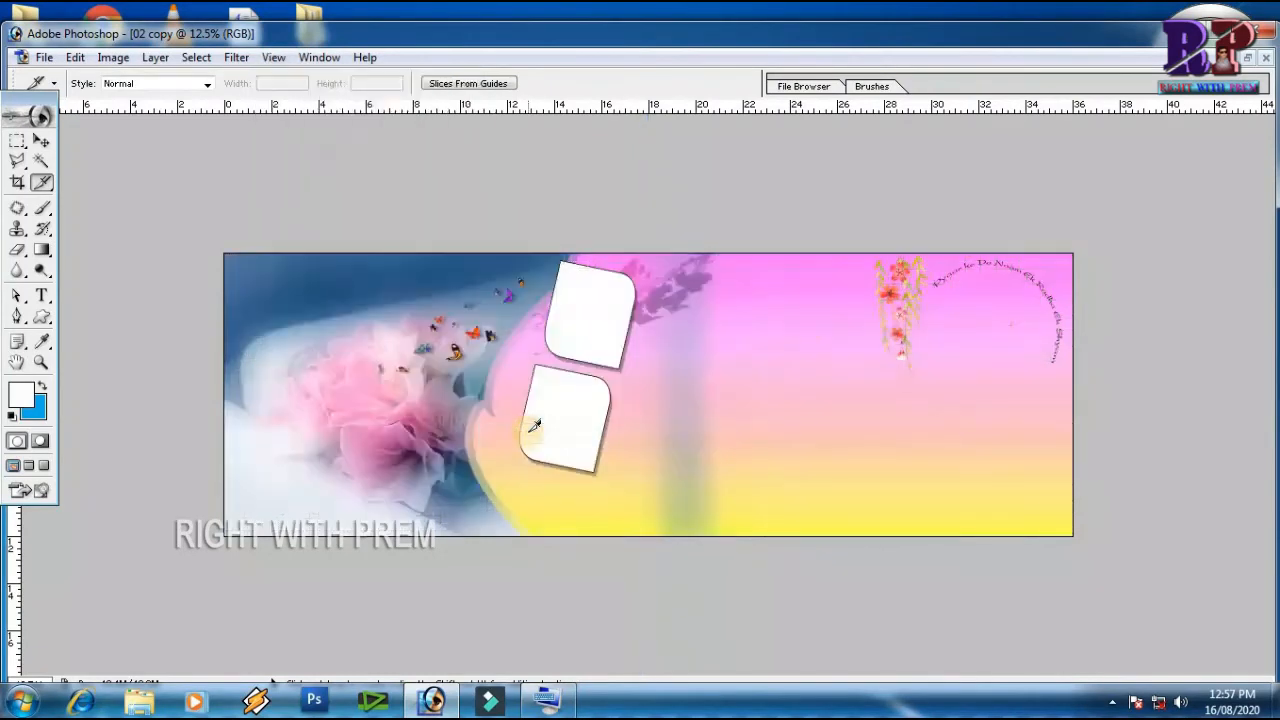
{"action": "left_click", "coordinate": [274, 59]}
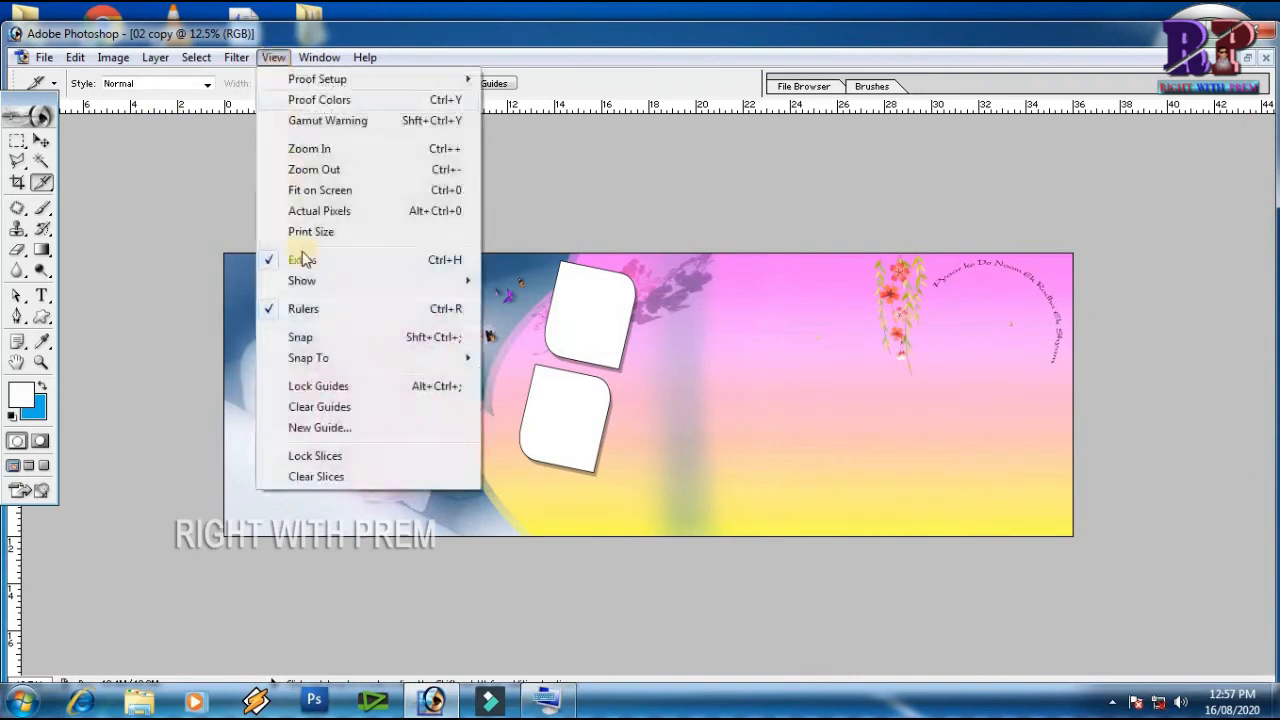
{"action": "mouse_move", "coordinate": [455, 284]}
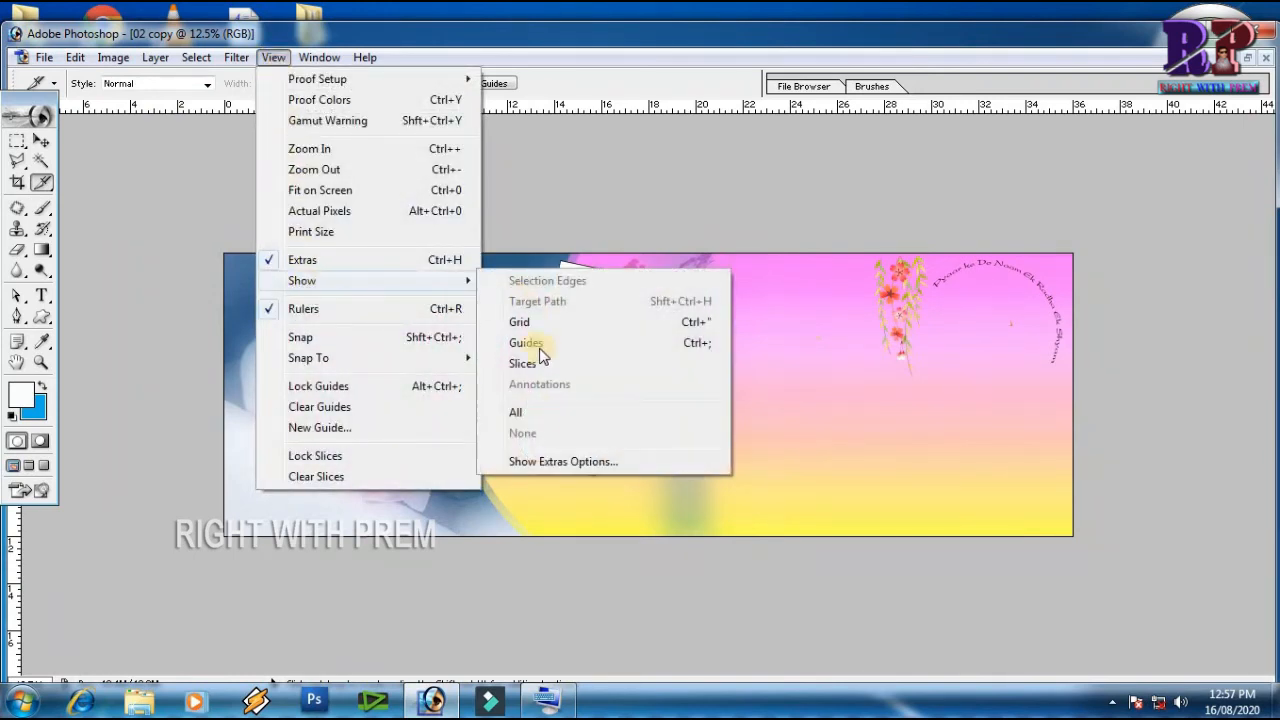
{"action": "left_click", "coordinate": [538, 415]}
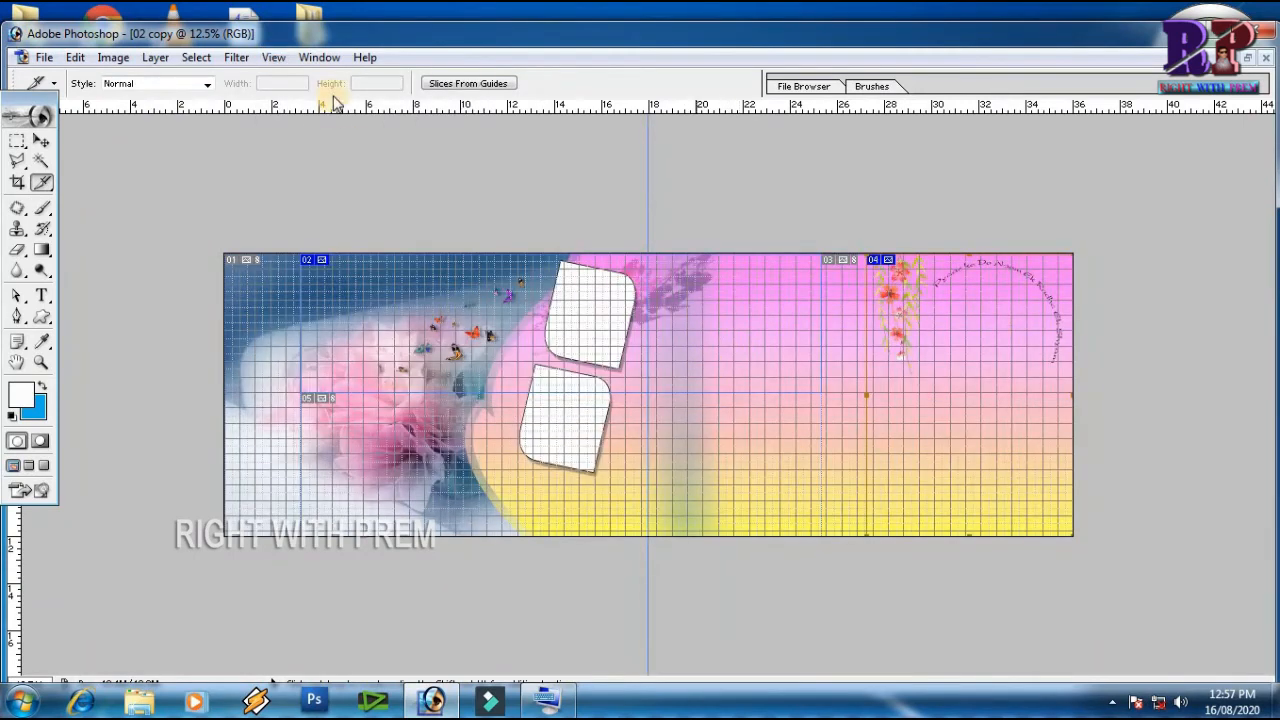
Hide the slices and the grid individually through the Show options.
{"action": "left_click", "coordinate": [270, 58]}
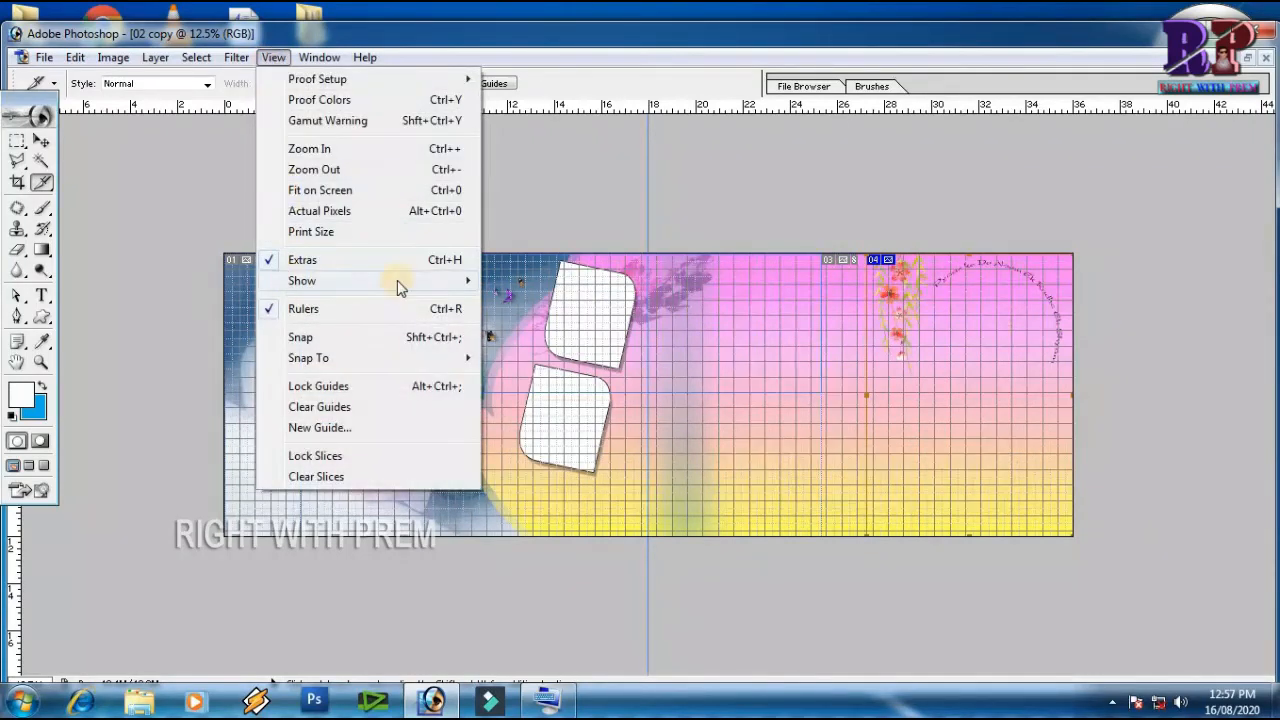
{"action": "mouse_move", "coordinate": [398, 281]}
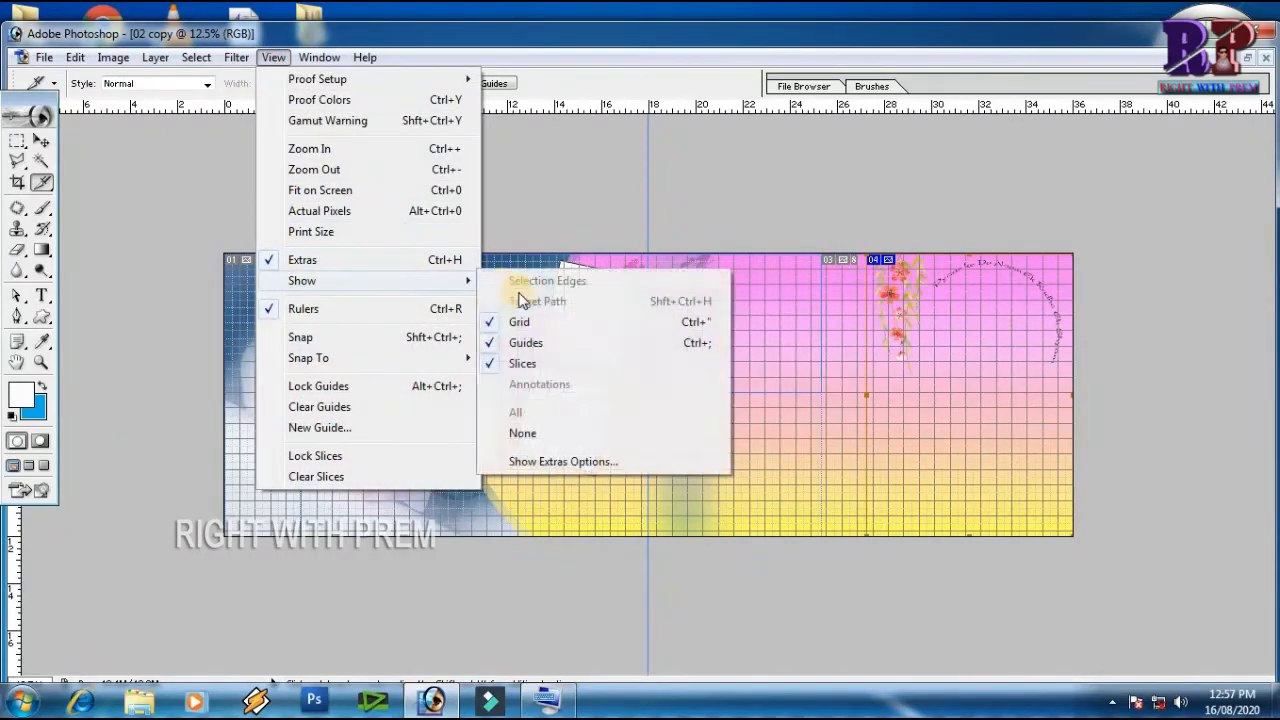
{"action": "left_click", "coordinate": [492, 371]}
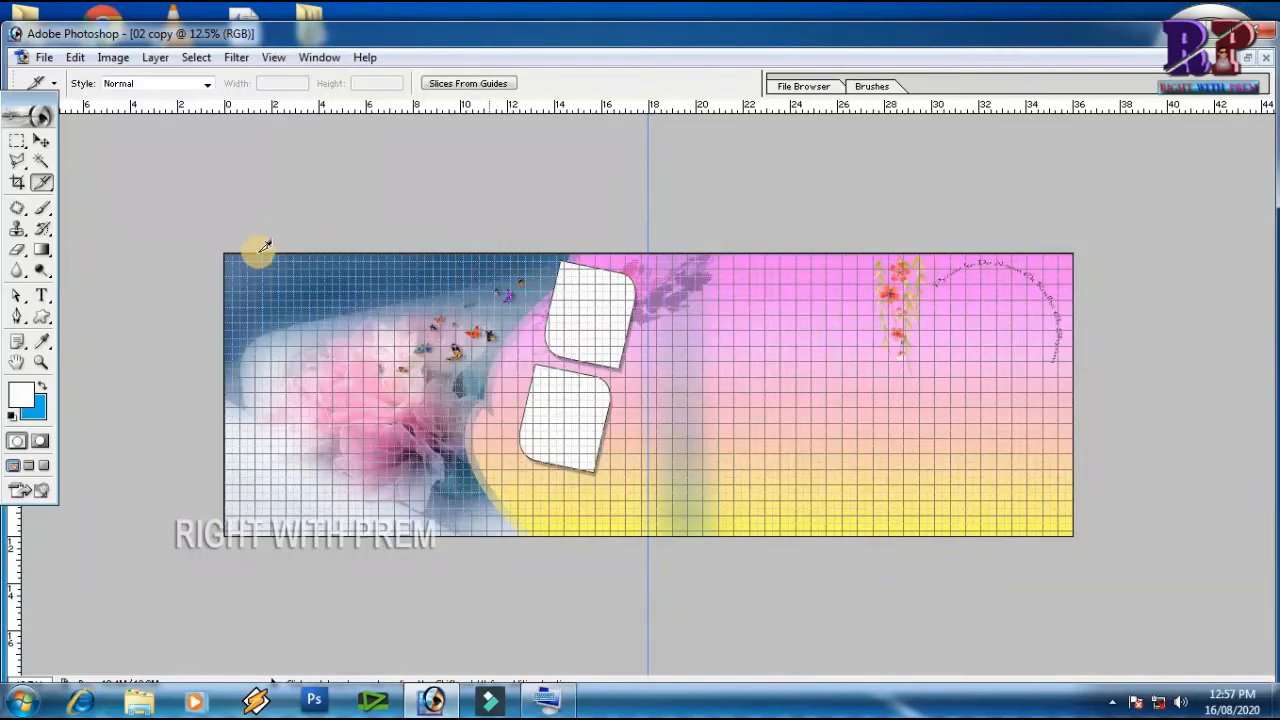
{"action": "left_click", "coordinate": [282, 58]}
{"action": "mouse_move", "coordinate": [460, 280]}
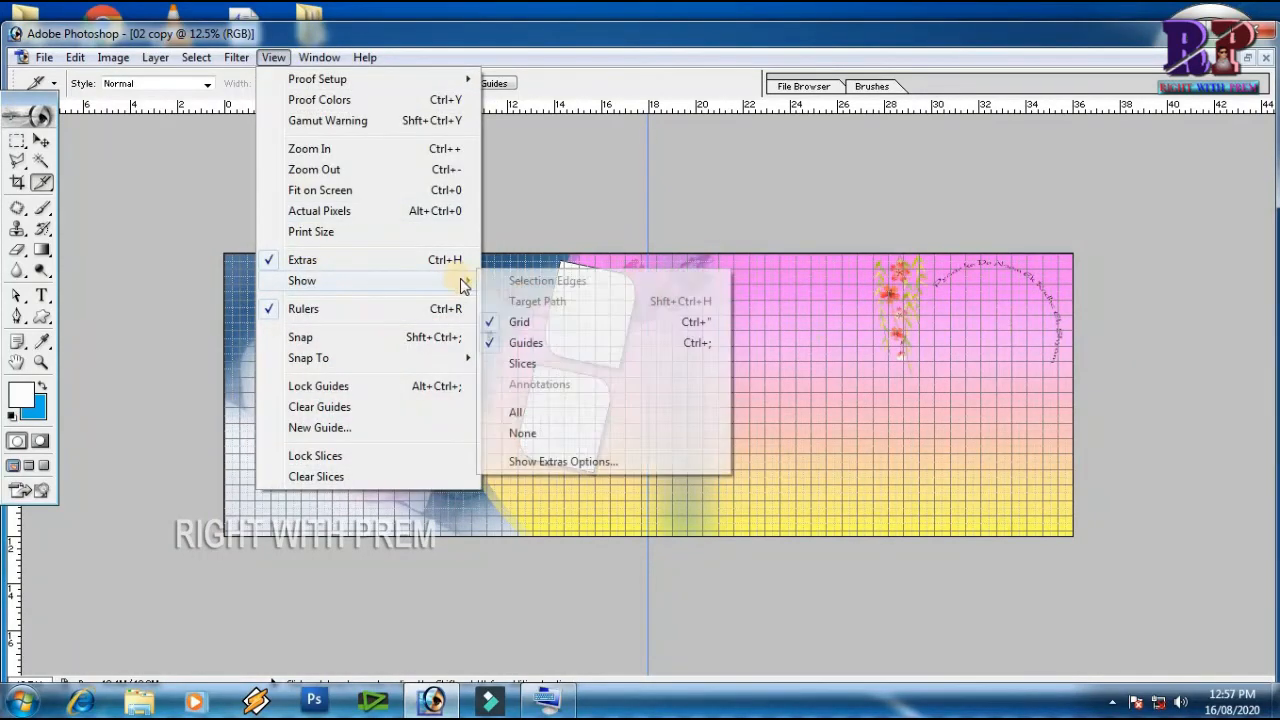
{"action": "left_click", "coordinate": [488, 322]}
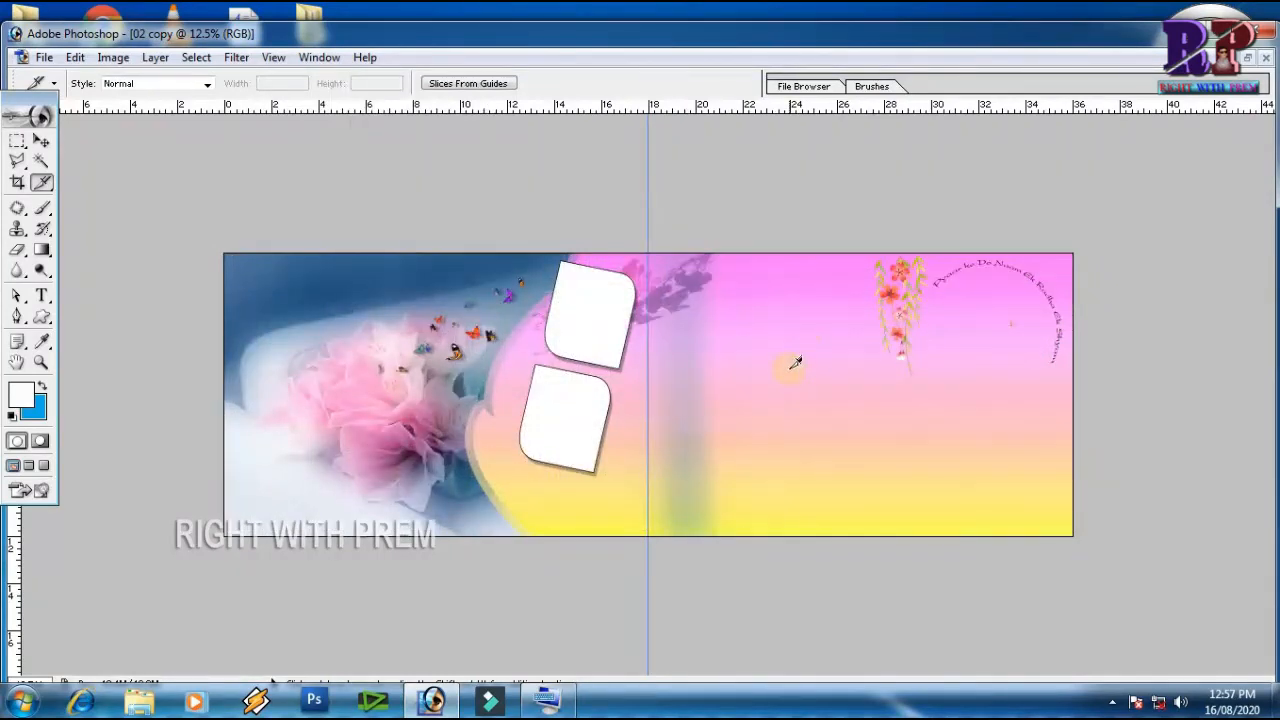
Switch from the guides to the grid display and back again.
{"action": "key", "text": "ctrl+apostrophe"}
{"action": "key", "text": "ctrl+semicolon"}
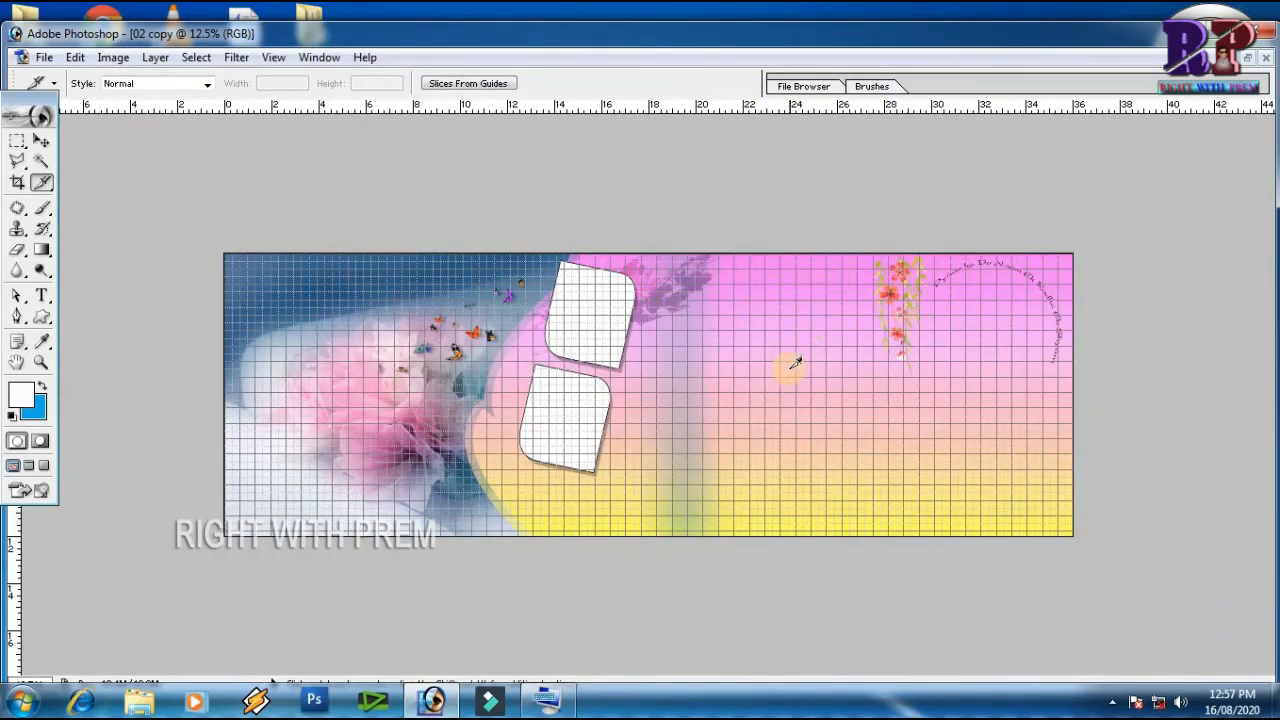
{"action": "key", "text": "ctrl+semicolon"}
{"action": "key", "text": "ctrl+apostrophe"}
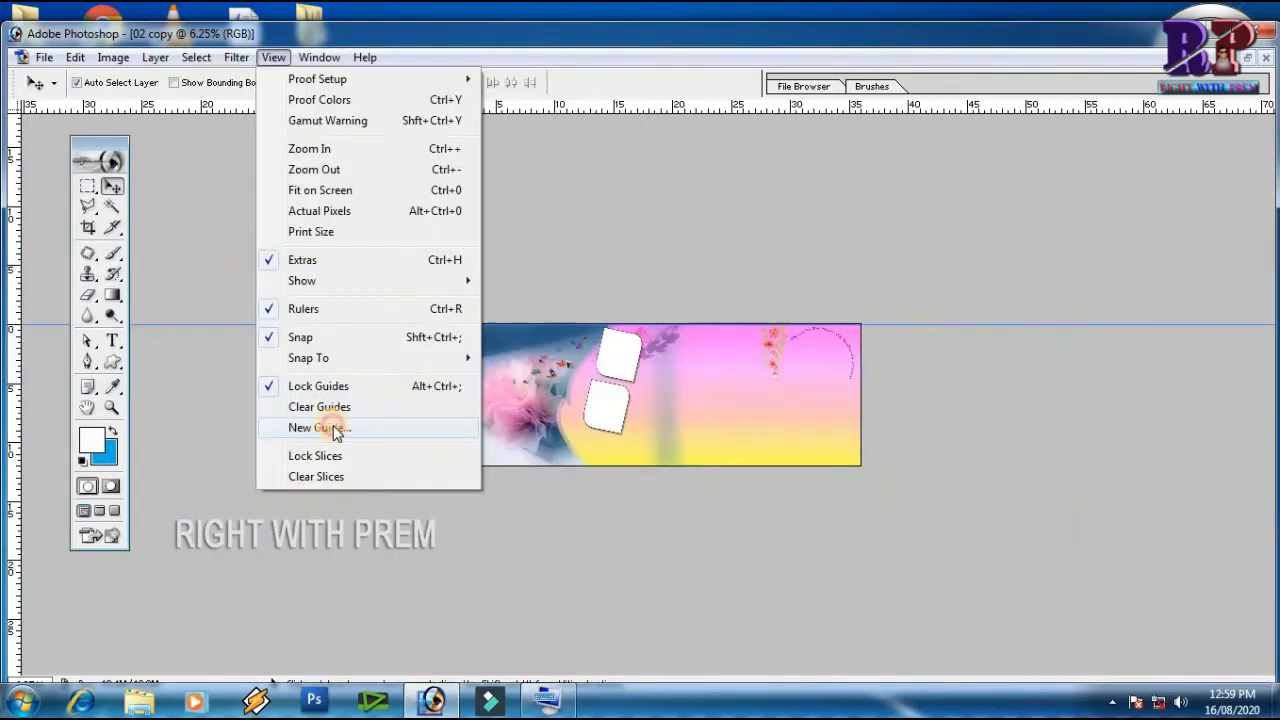
Create two vertical guides with New Guide, at position 0 in on the page's left edge and at position 18.
{"action": "left_click", "coordinate": [318, 427]}
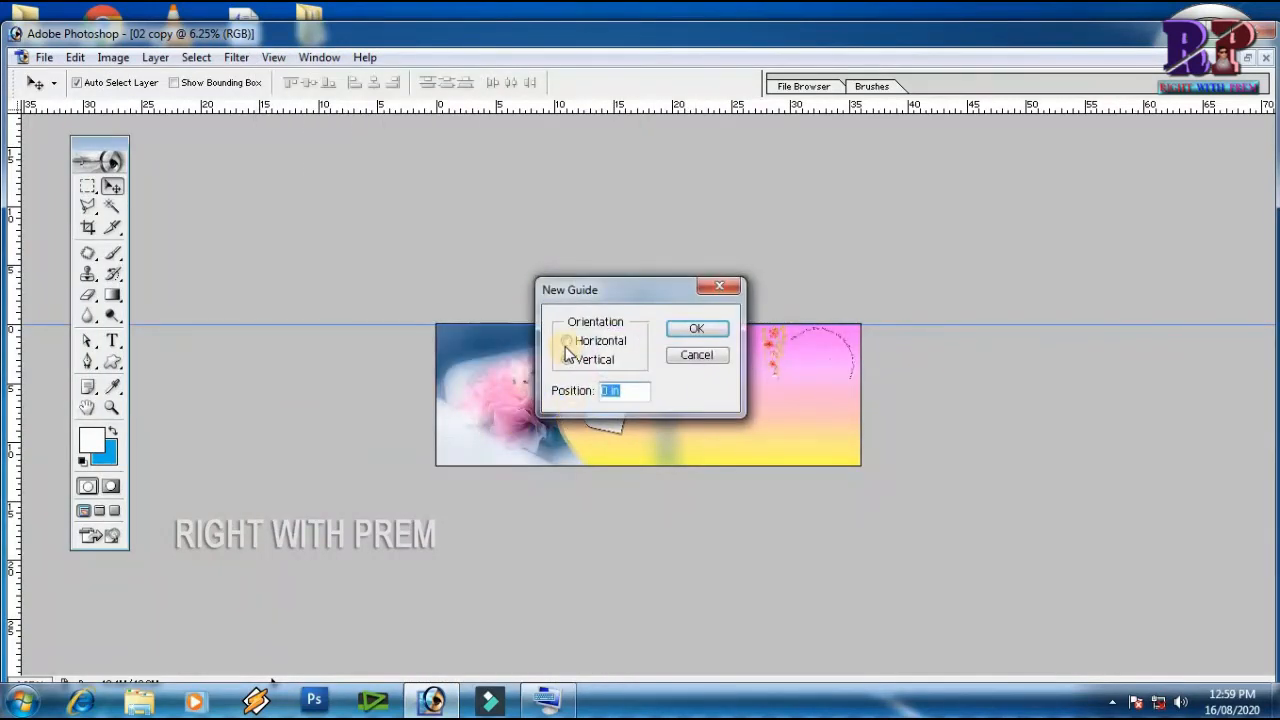
{"action": "left_click", "coordinate": [703, 341]}
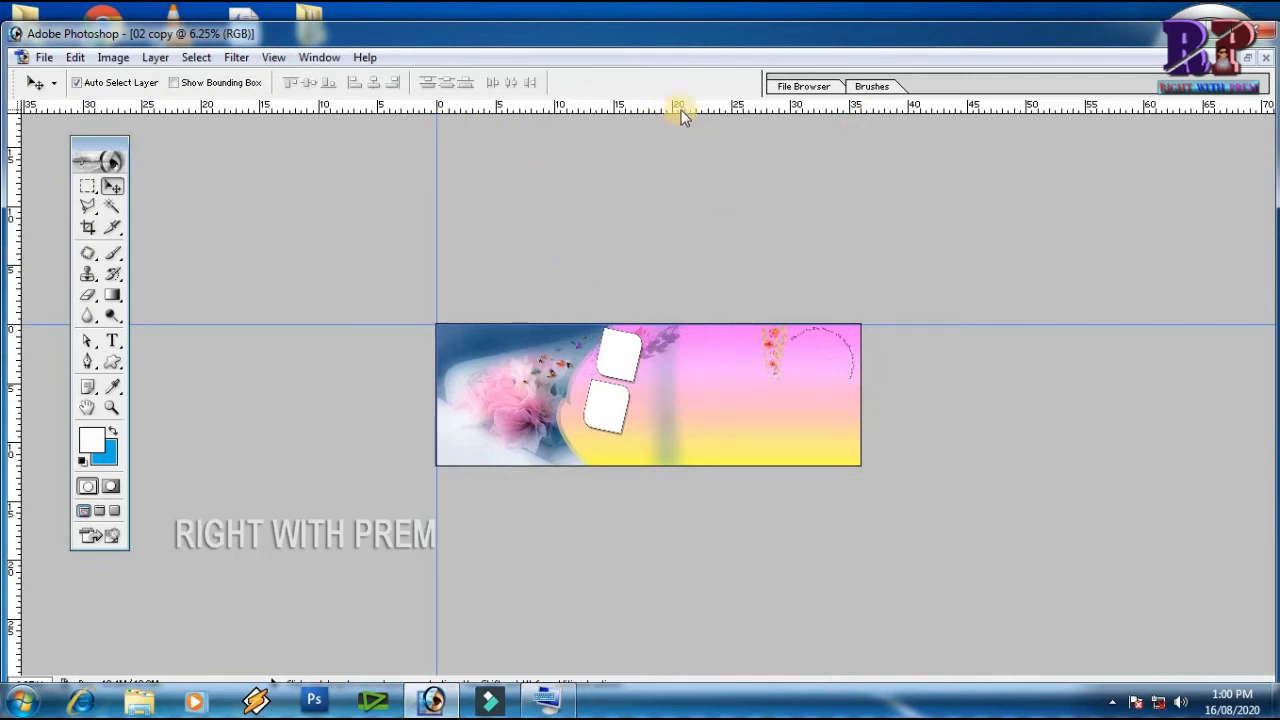
{"action": "left_click", "coordinate": [274, 58]}
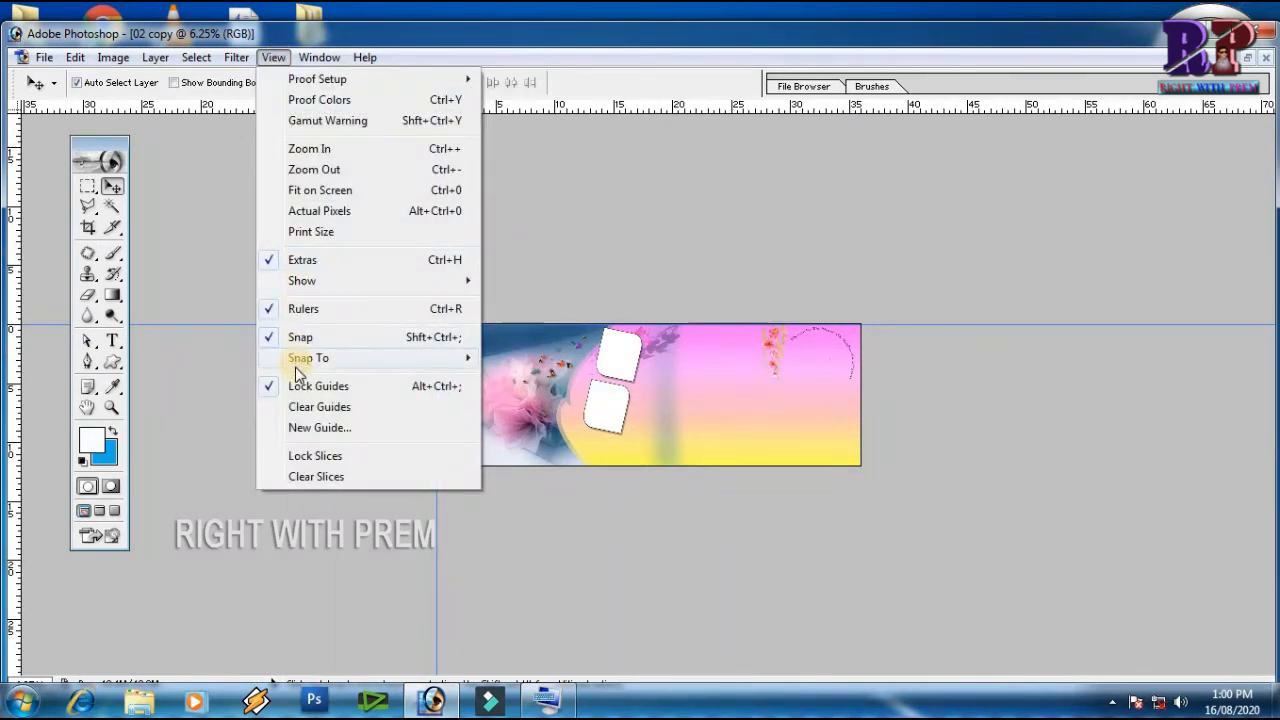
{"action": "key", "text": "Return"}
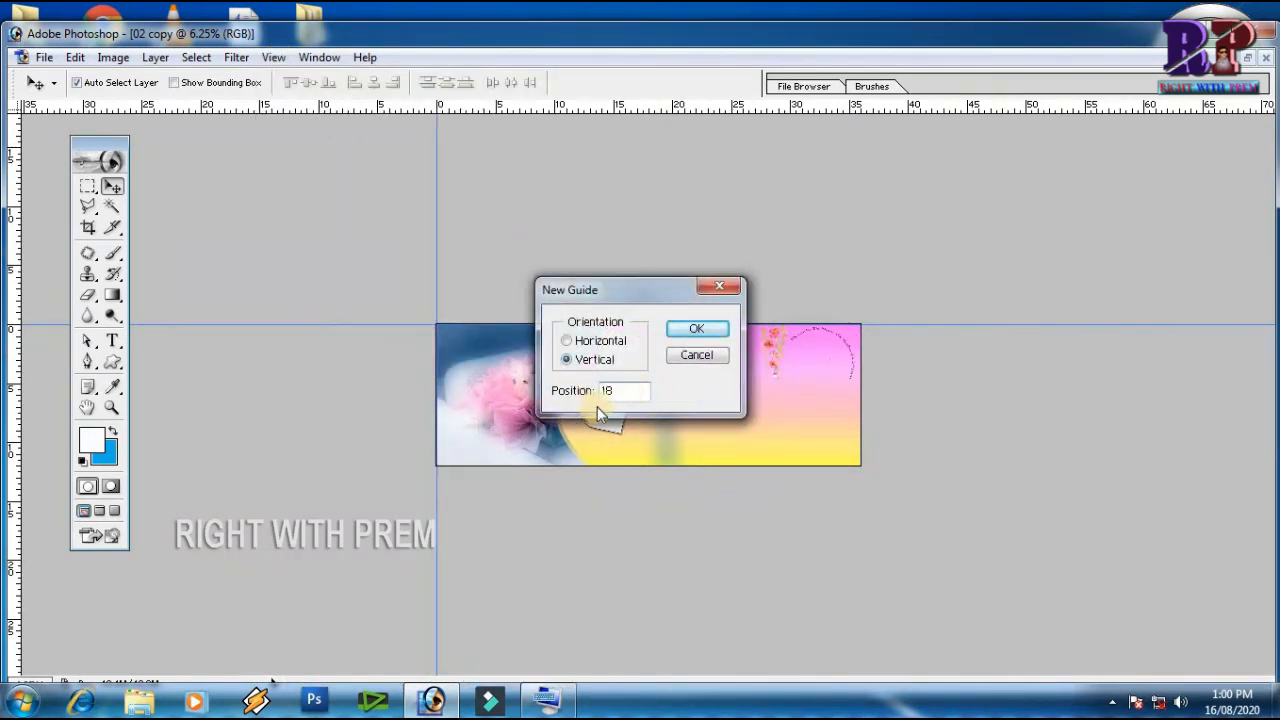
{"action": "left_click", "coordinate": [716, 333]}
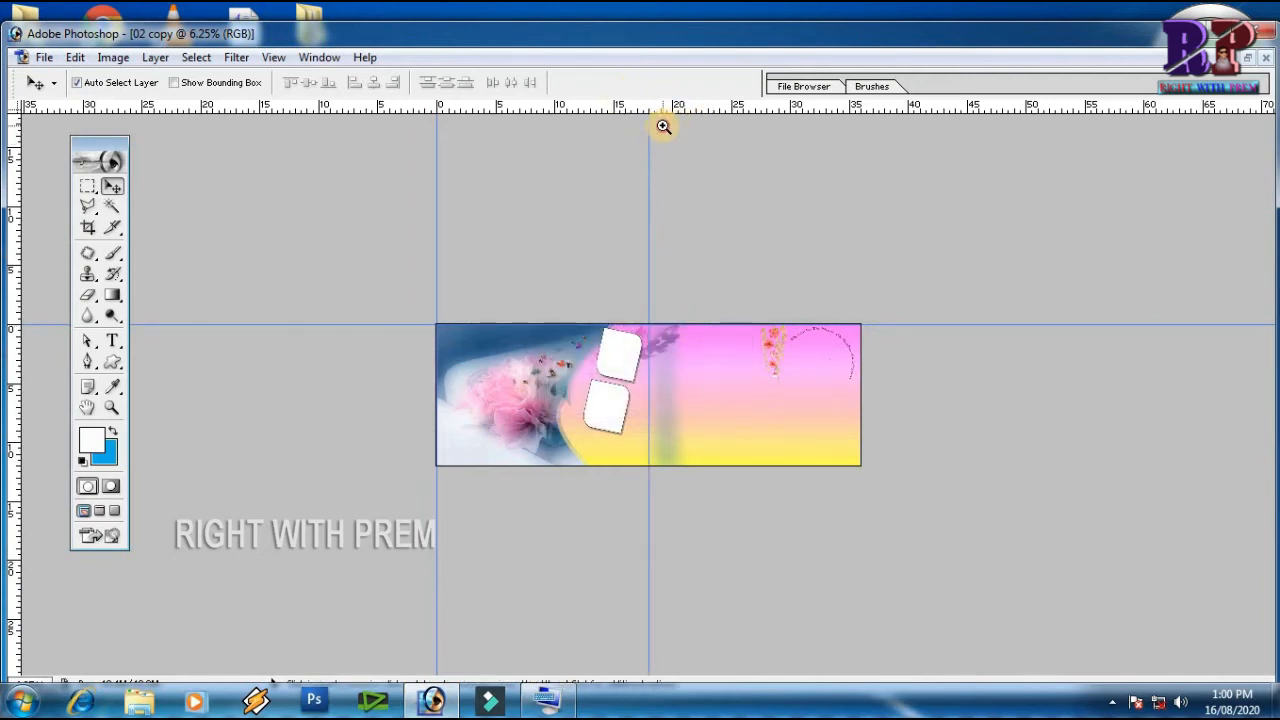
Check the page's middle guide against the ruler zoomed in, fitted on screen and zoomed out.
{"action": "key", "text": "ctrl+plus"}
{"action": "key", "text": "ctrl+plus"}
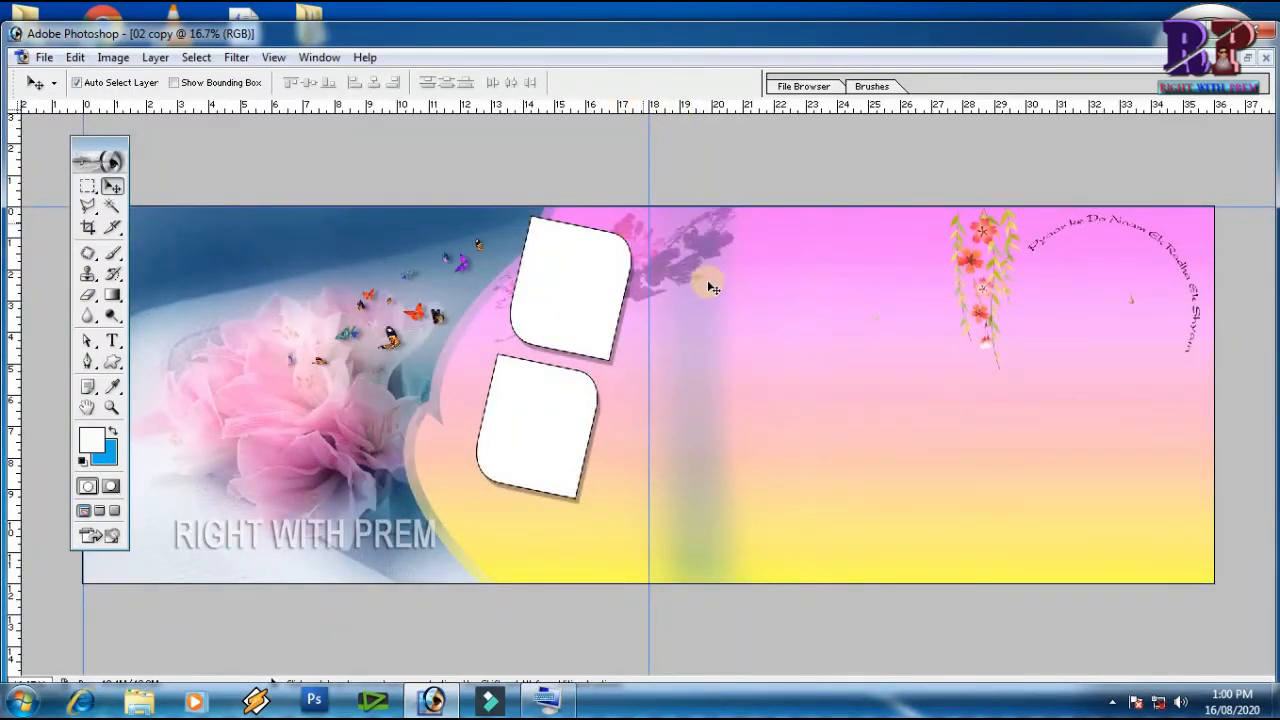
{"action": "key", "text": "ctrl+0"}
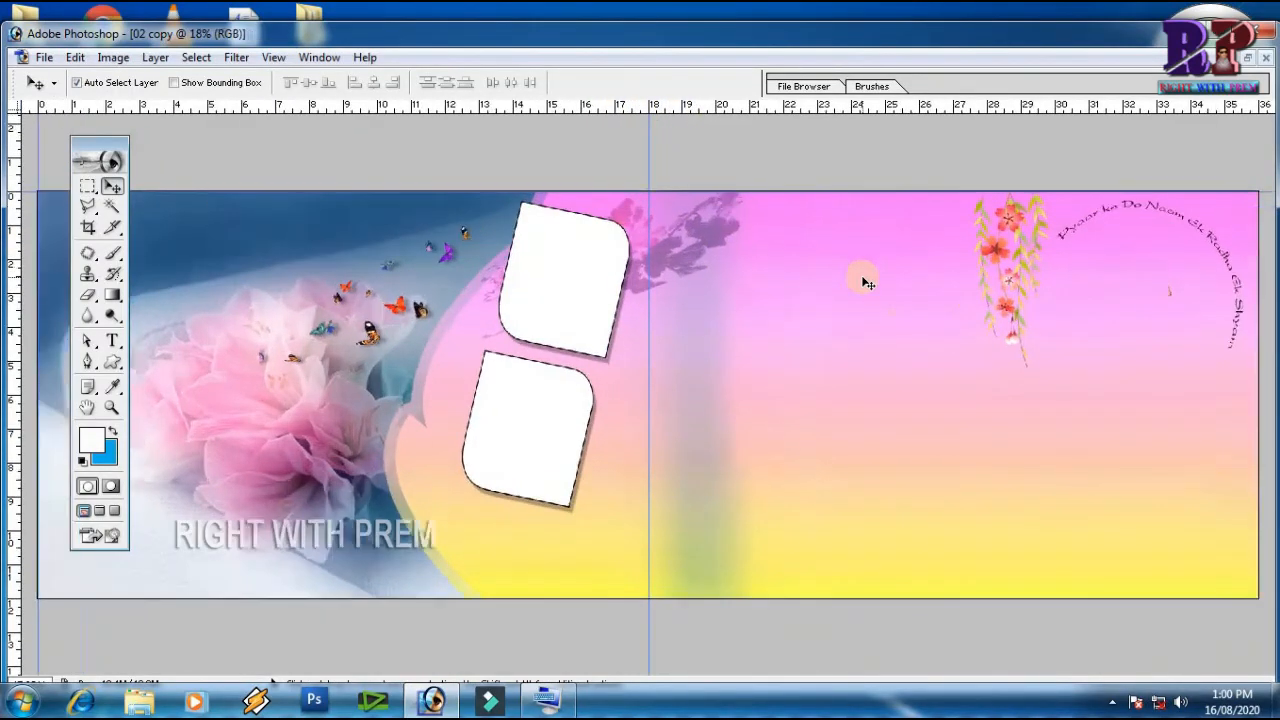
{"action": "key", "text": "ctrl+minus"}
{"action": "key", "text": "ctrl+minus"}
{"action": "key", "text": "ctrl+minus"}
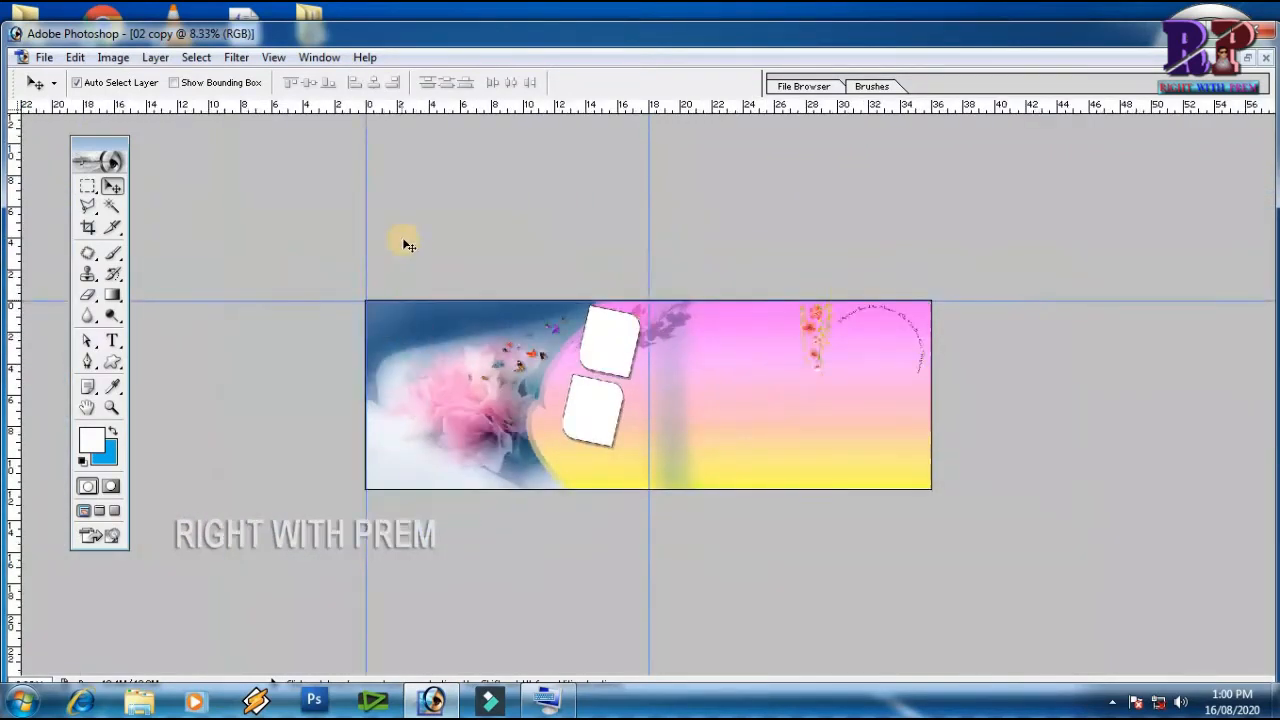
Create a vertical guide at position 18 in the middle of the page.
{"action": "left_click", "coordinate": [273, 57]}
{"action": "left_click", "coordinate": [336, 432]}
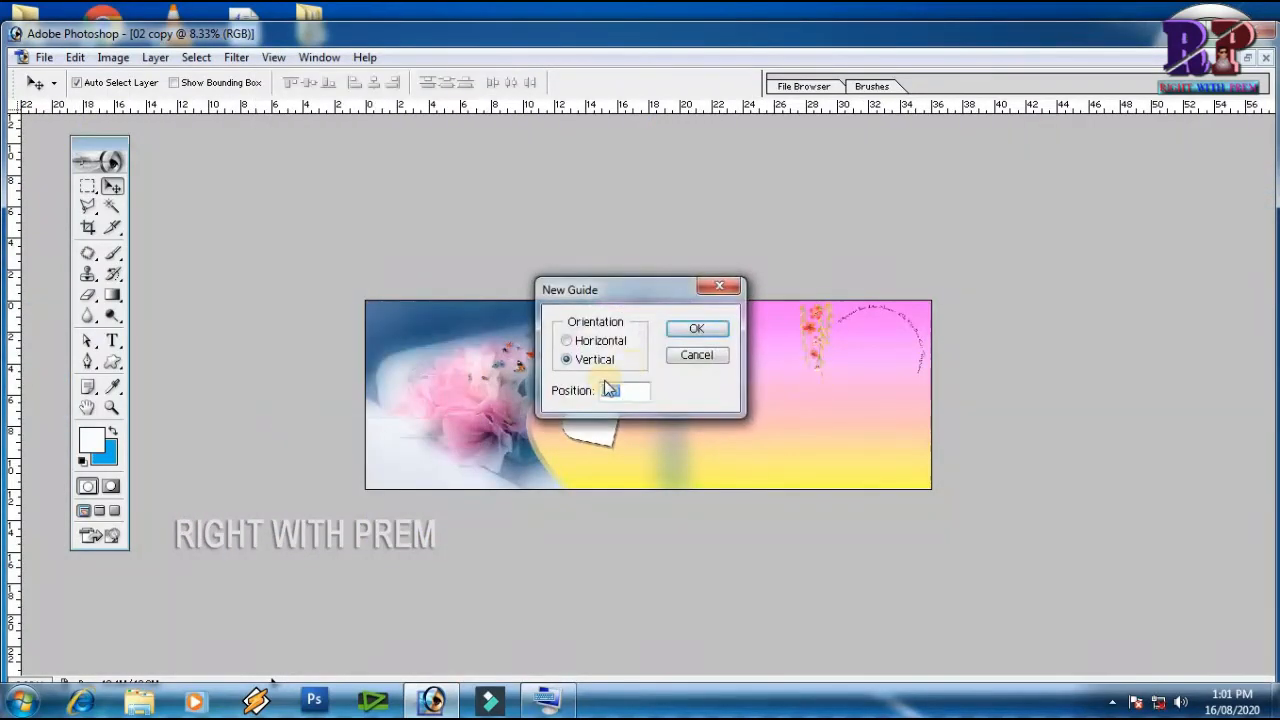
{"action": "type", "text": "18"}
{"action": "left_click", "coordinate": [700, 329]}
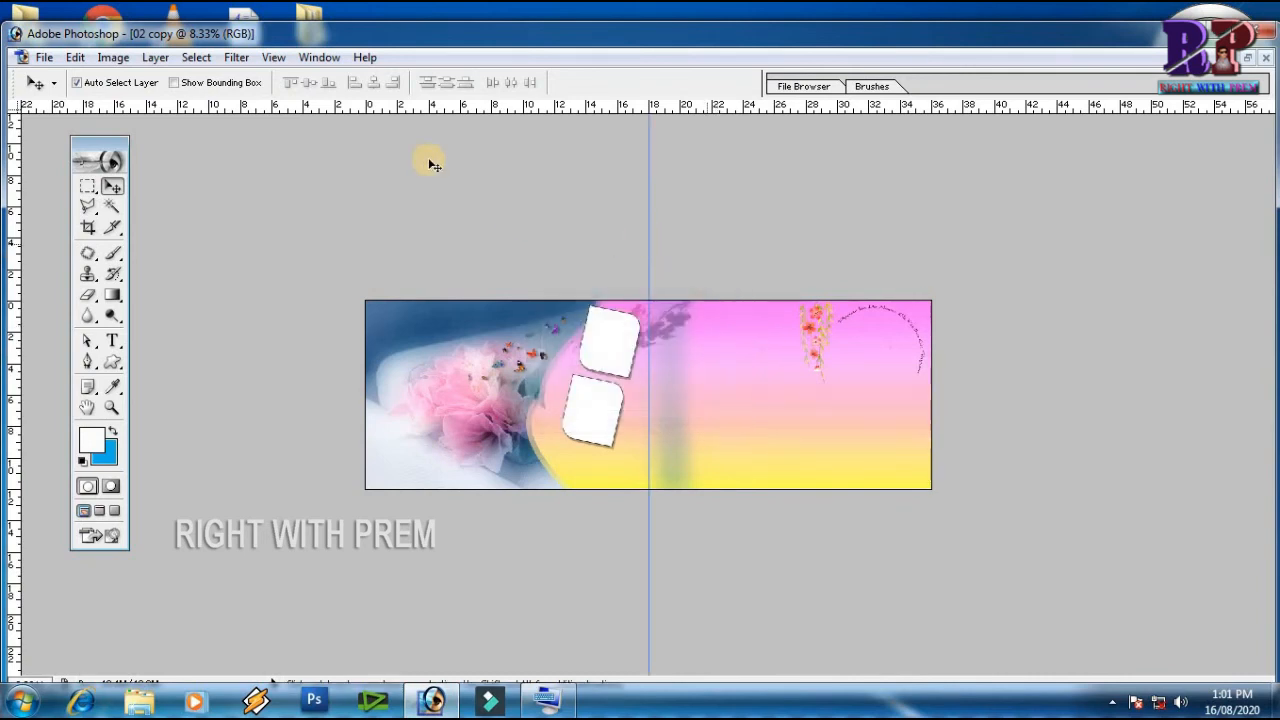
Create a horizontal guide with New Guide at 6 in, halfway down the page.
{"action": "left_click", "coordinate": [273, 57]}
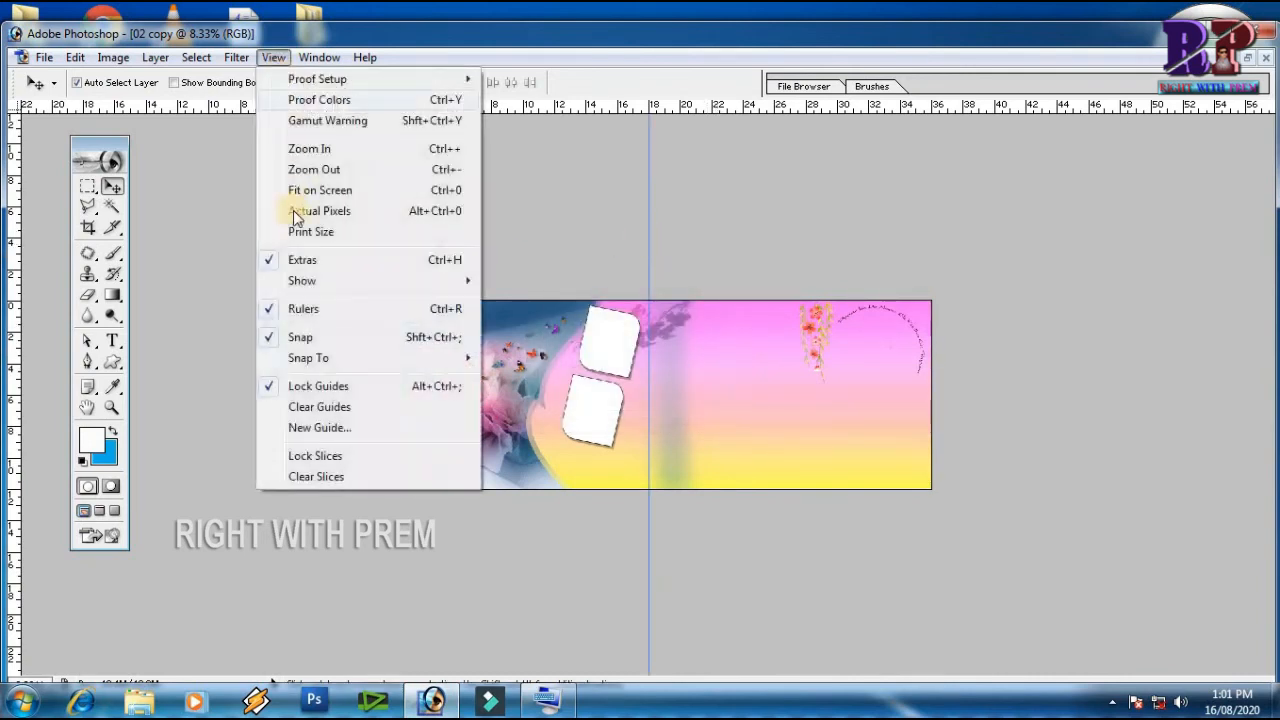
{"action": "left_click", "coordinate": [316, 427]}
{"action": "left_click", "coordinate": [566, 342]}
{"action": "left_click", "coordinate": [605, 391]}
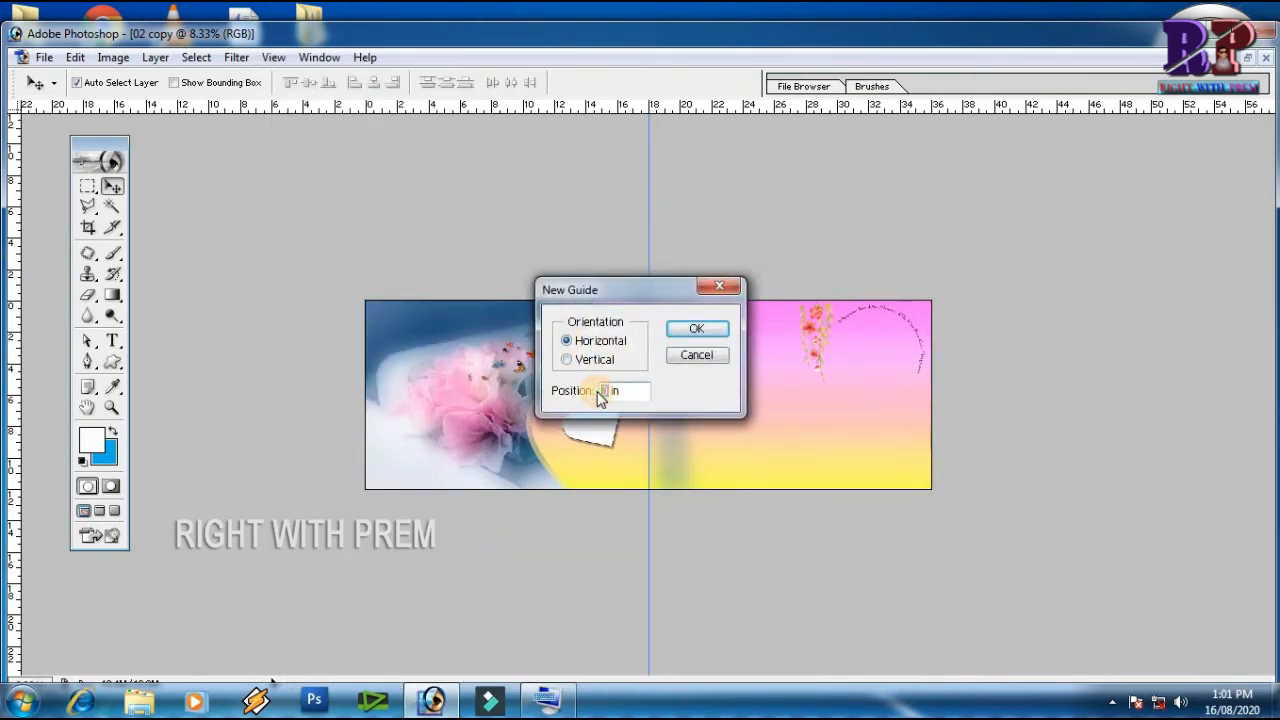
{"action": "left_click", "coordinate": [697, 330]}
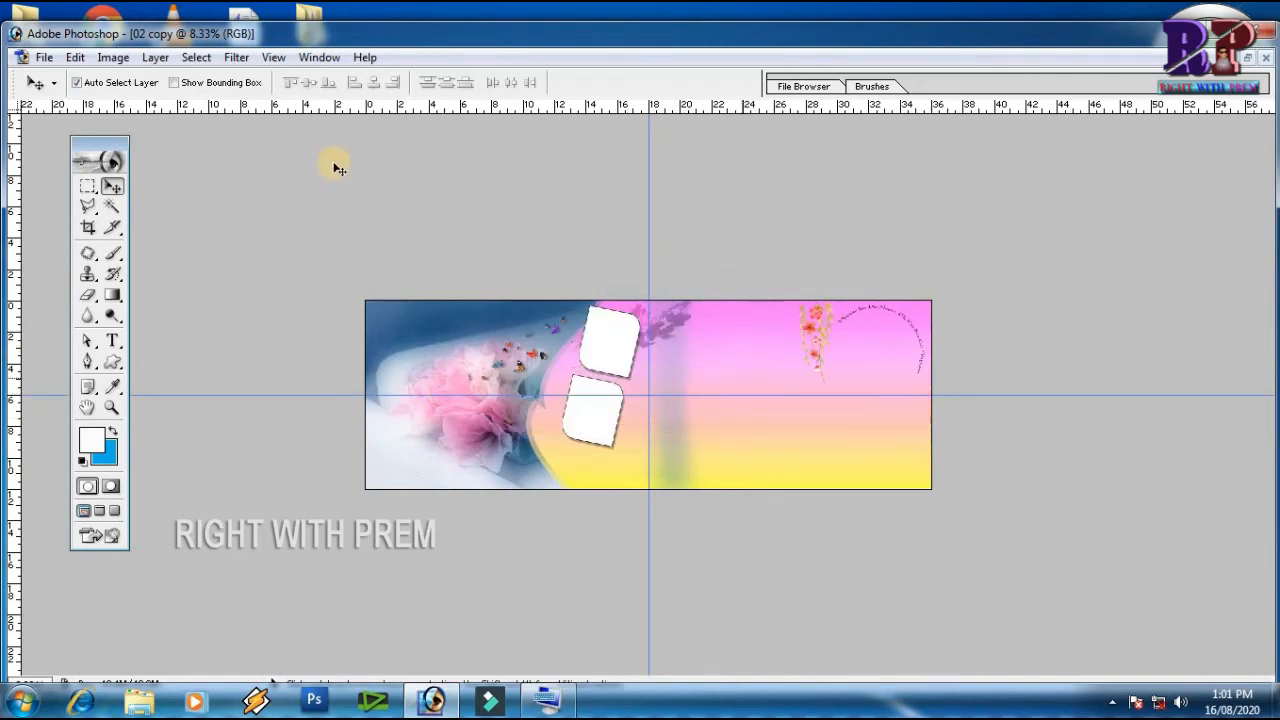
View the Snap To options and try to move the locked vertical guide in the page's middle to the left.
{"action": "left_click", "coordinate": [272, 58]}
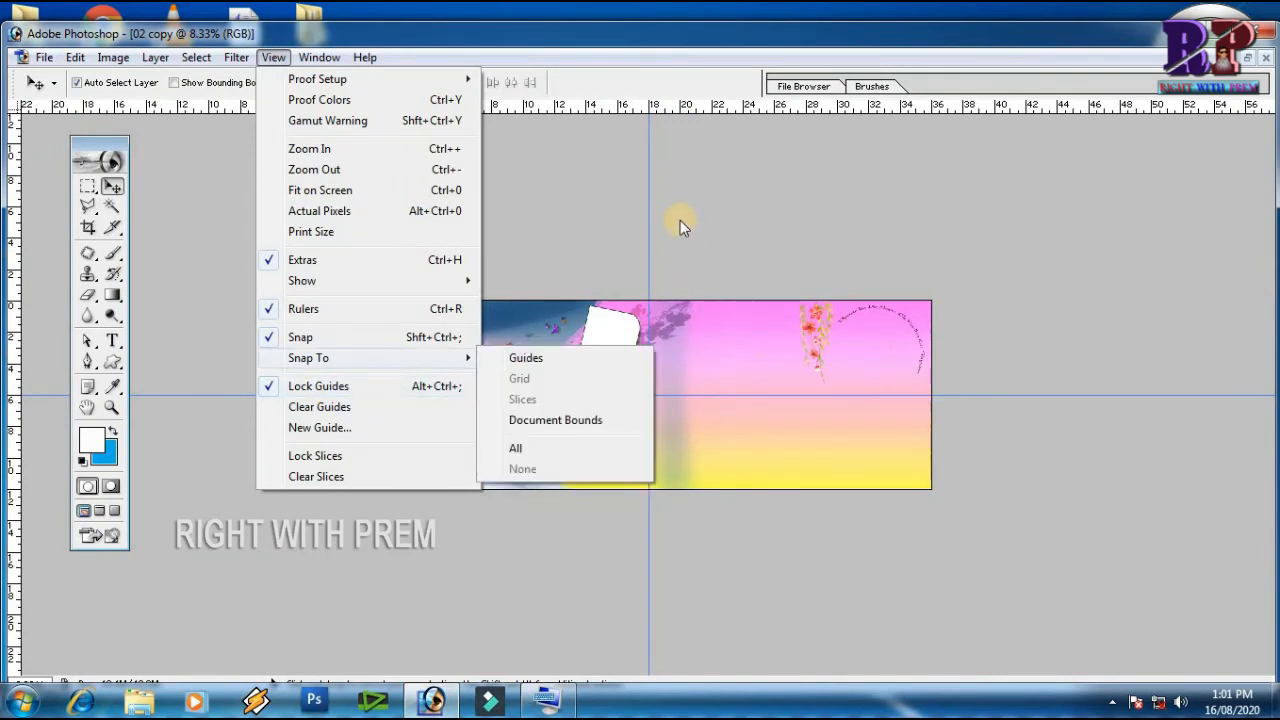
{"action": "left_click", "coordinate": [648, 208]}
{"action": "left_click_drag", "start_coordinate": [651, 211], "coordinate": [580, 209]}
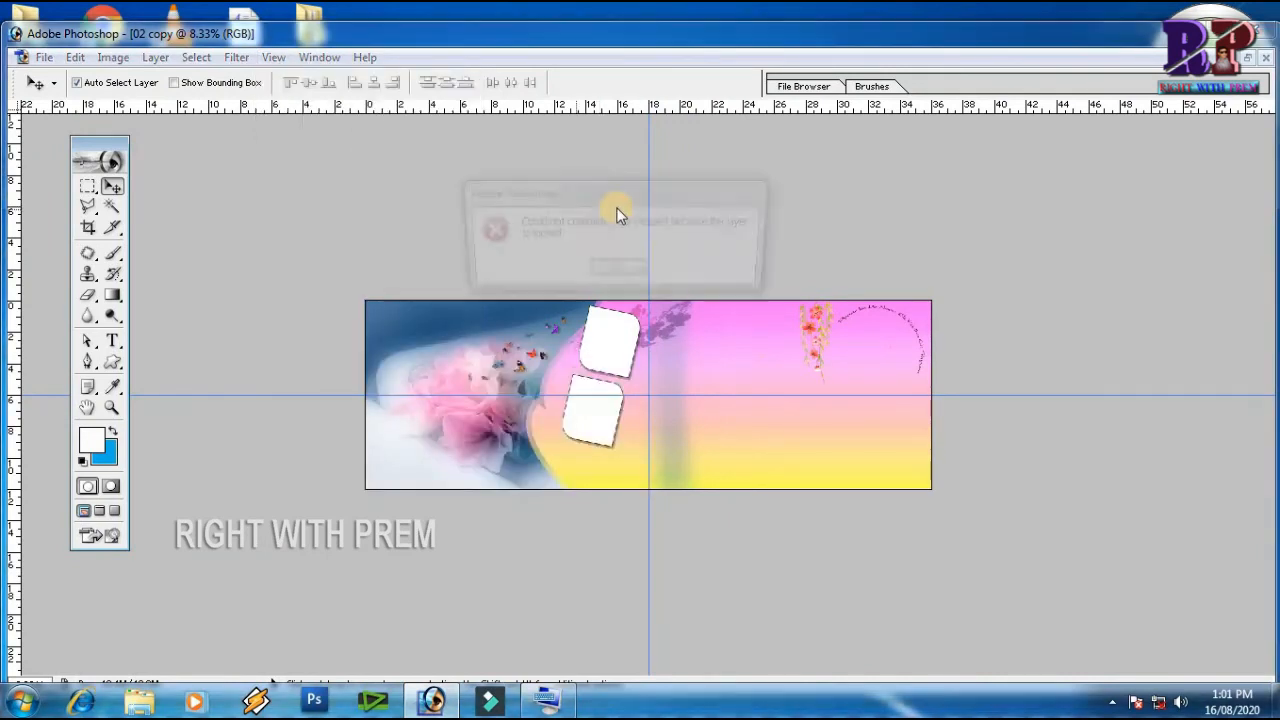
{"action": "left_click", "coordinate": [619, 272]}
Pull a horizontal guide from the ruler onto the page's upper edge and unlock the guides.
{"action": "left_click_drag", "start_coordinate": [535, 108], "coordinate": [526, 299]}
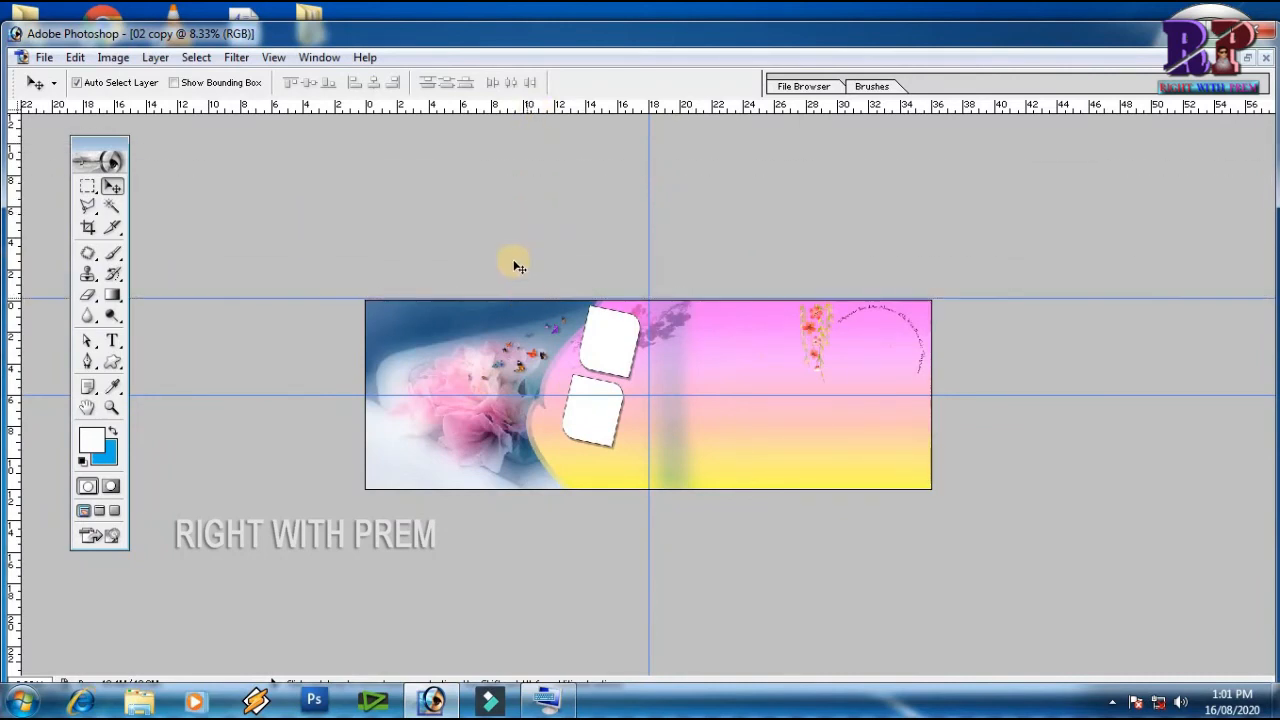
{"action": "left_click", "coordinate": [366, 279]}
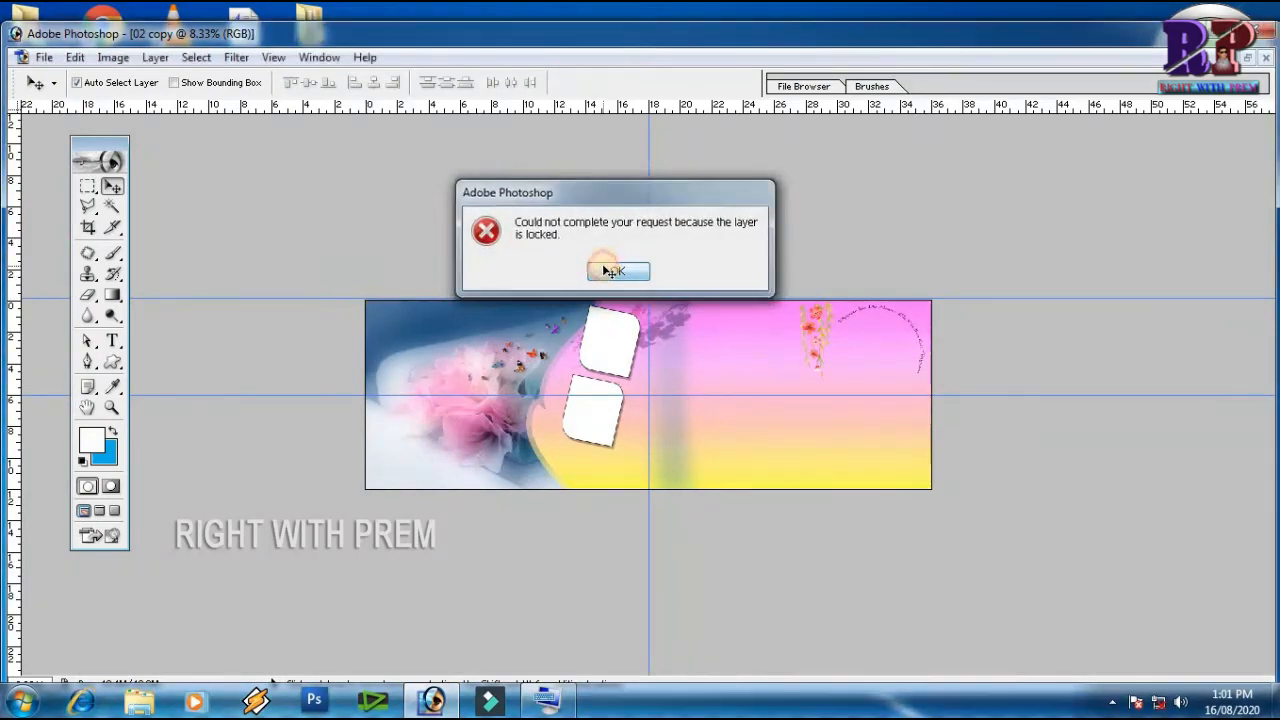
{"action": "left_click", "coordinate": [608, 264]}
{"action": "left_click", "coordinate": [273, 58]}
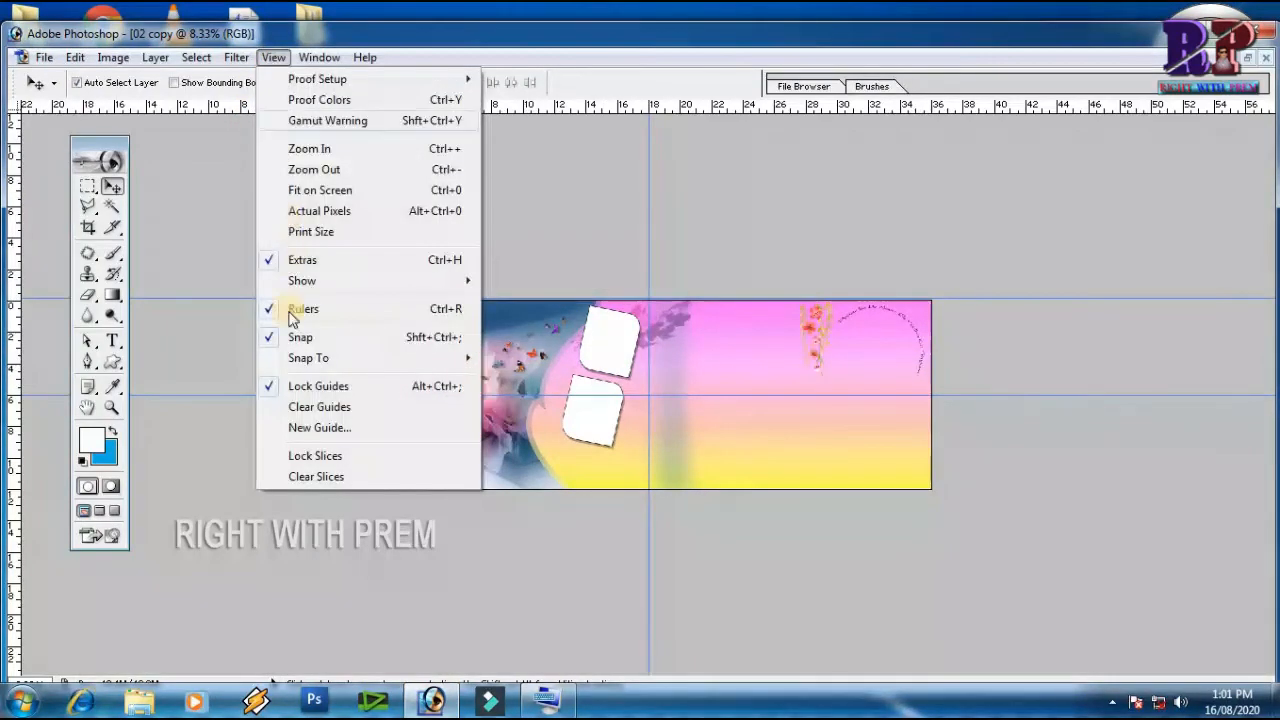
{"action": "left_click", "coordinate": [323, 388]}
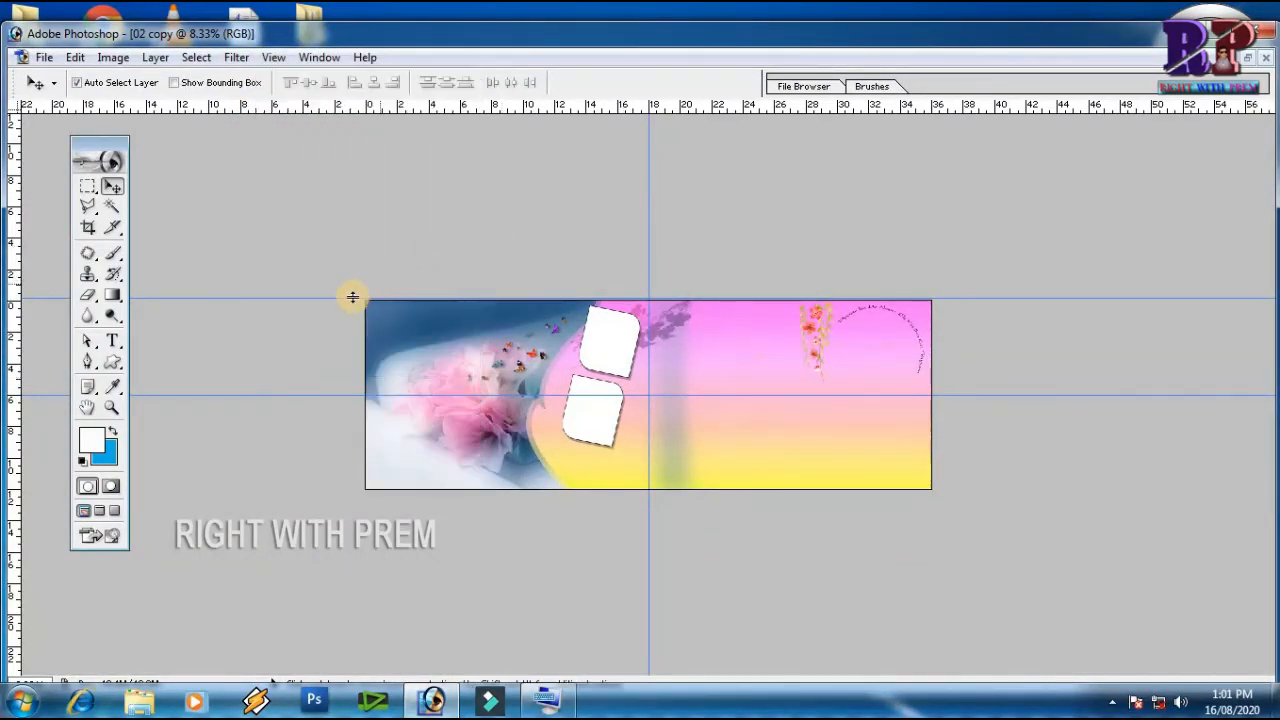
Remove all three guides by returning them to the rulers, and undo the last two removals to restore the middle vertical and horizontal guides.
{"action": "left_click_drag", "start_coordinate": [354, 294], "coordinate": [416, 99]}
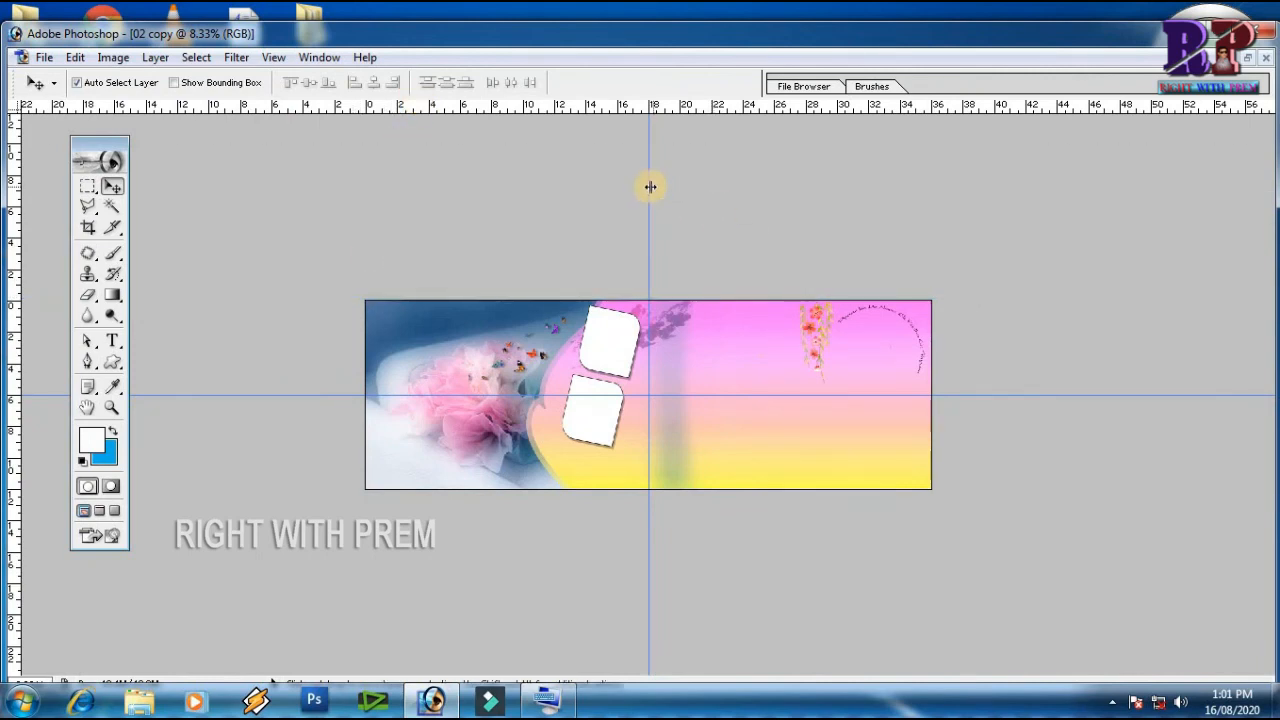
{"action": "left_click_drag", "start_coordinate": [137, 206], "coordinate": [11, 207]}
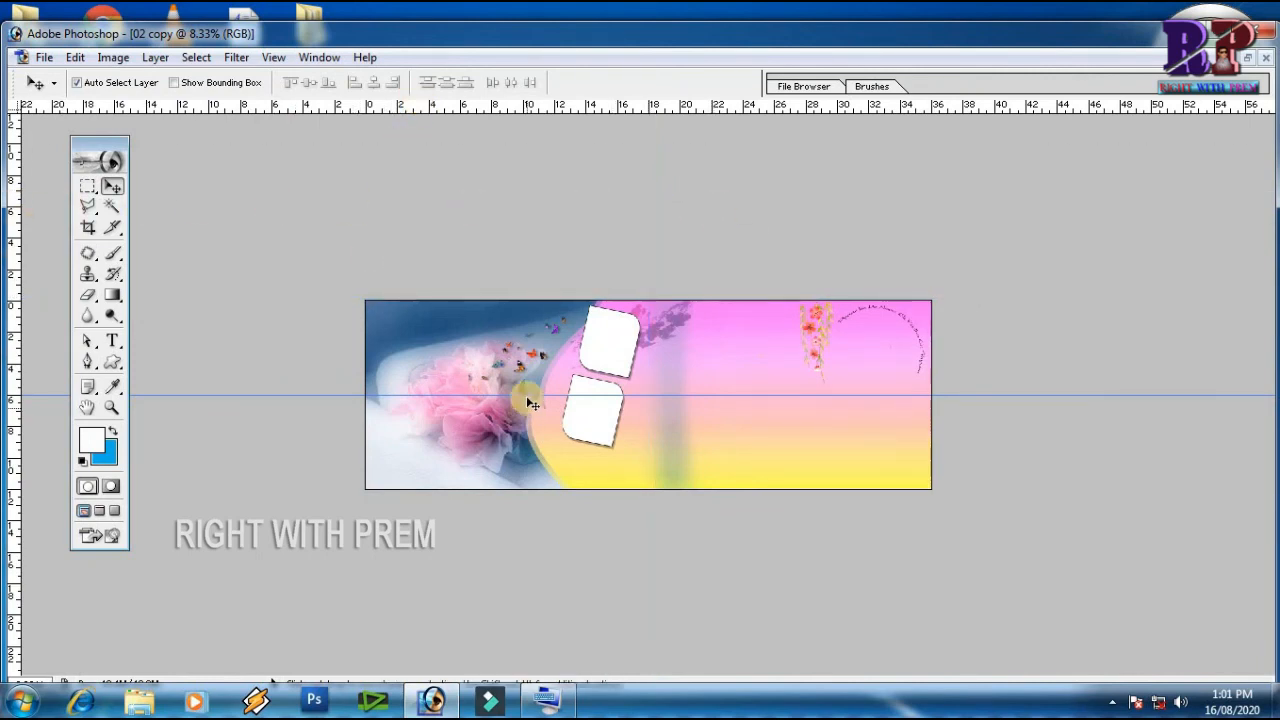
{"action": "left_click_drag", "start_coordinate": [528, 395], "coordinate": [612, 92]}
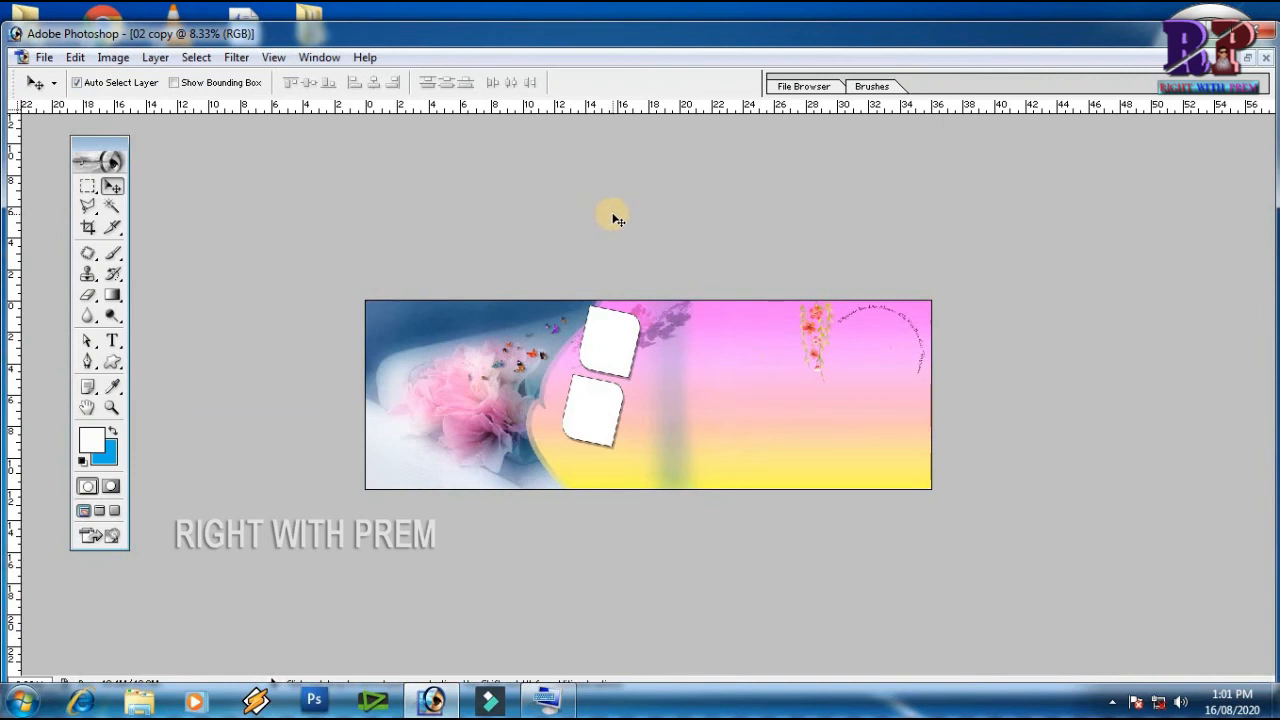
{"action": "key", "text": "ctrl+alt+z"}
{"action": "key", "text": "ctrl+alt+z"}
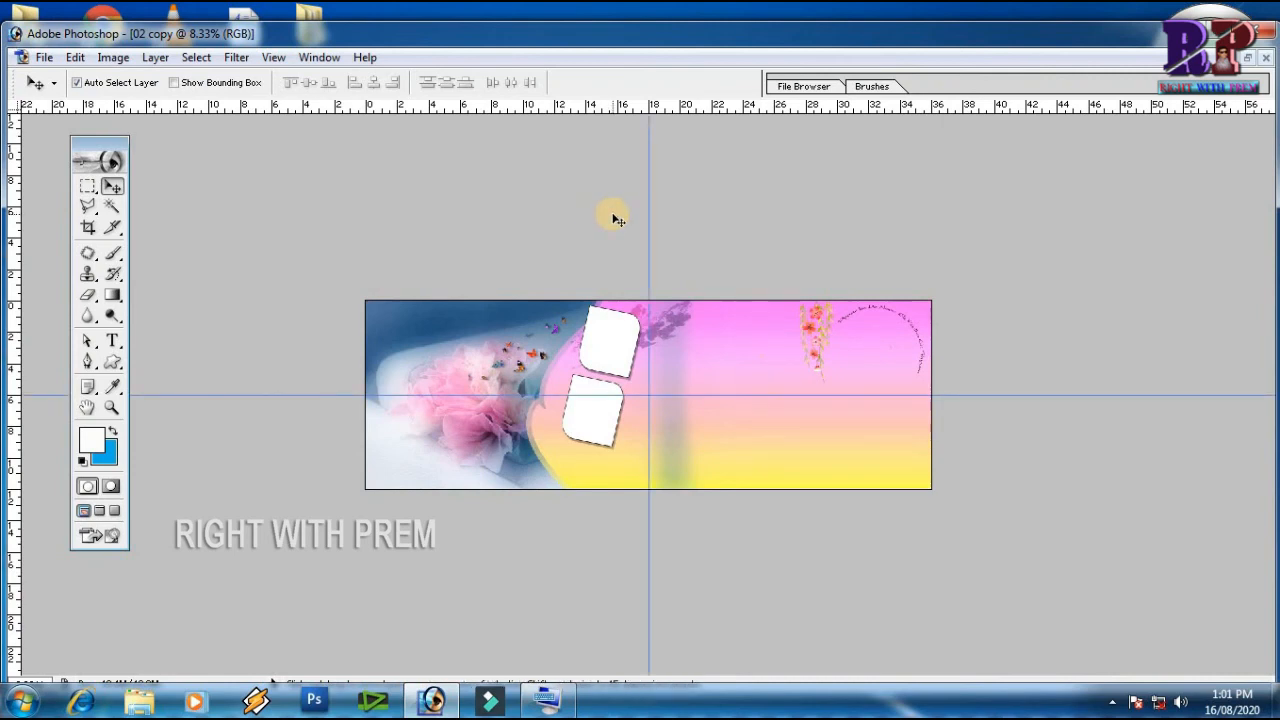
Lock the guides and try to move the locked vertical guide in the middle of the page.
{"action": "left_click", "coordinate": [273, 60]}
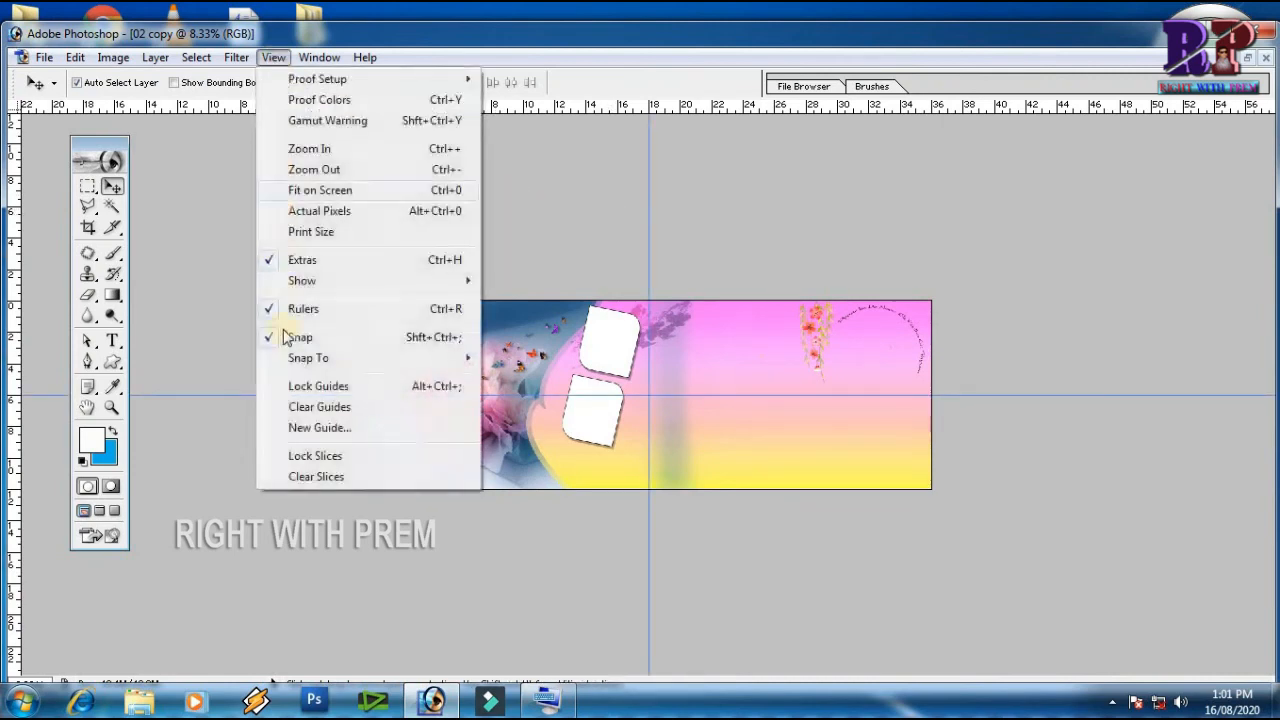
{"action": "left_click", "coordinate": [330, 389]}
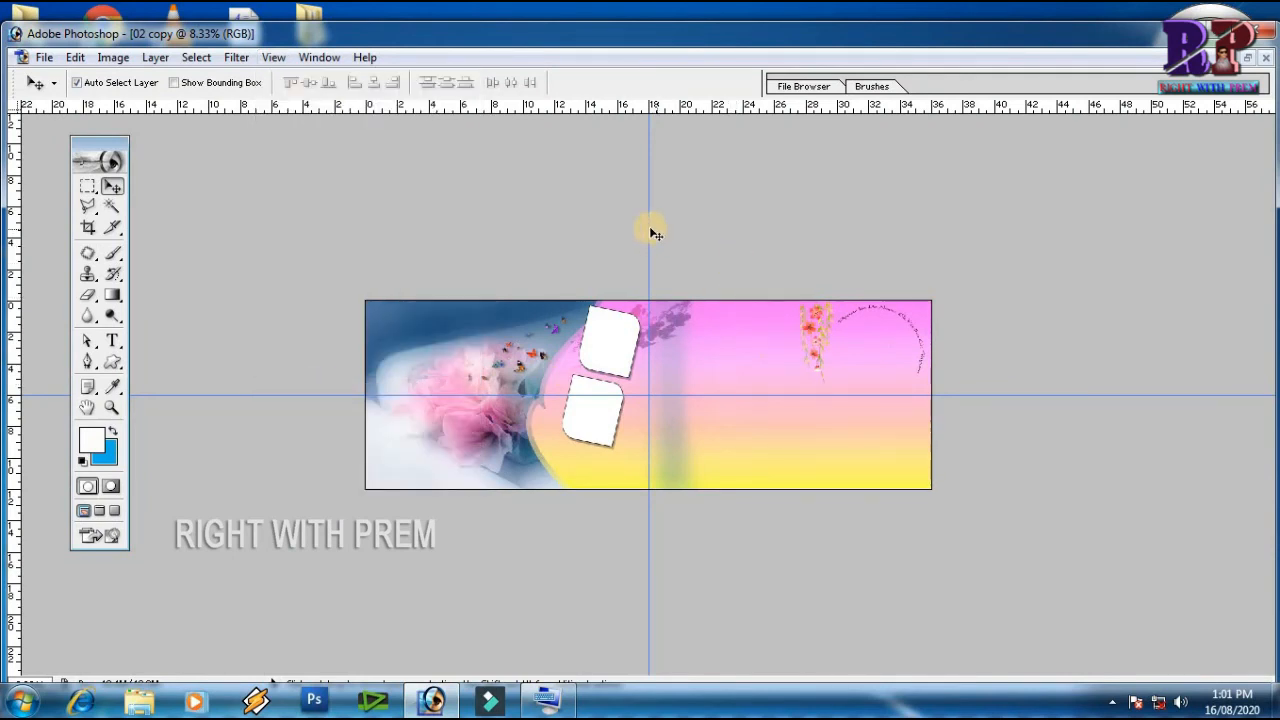
{"action": "left_click", "coordinate": [637, 231]}
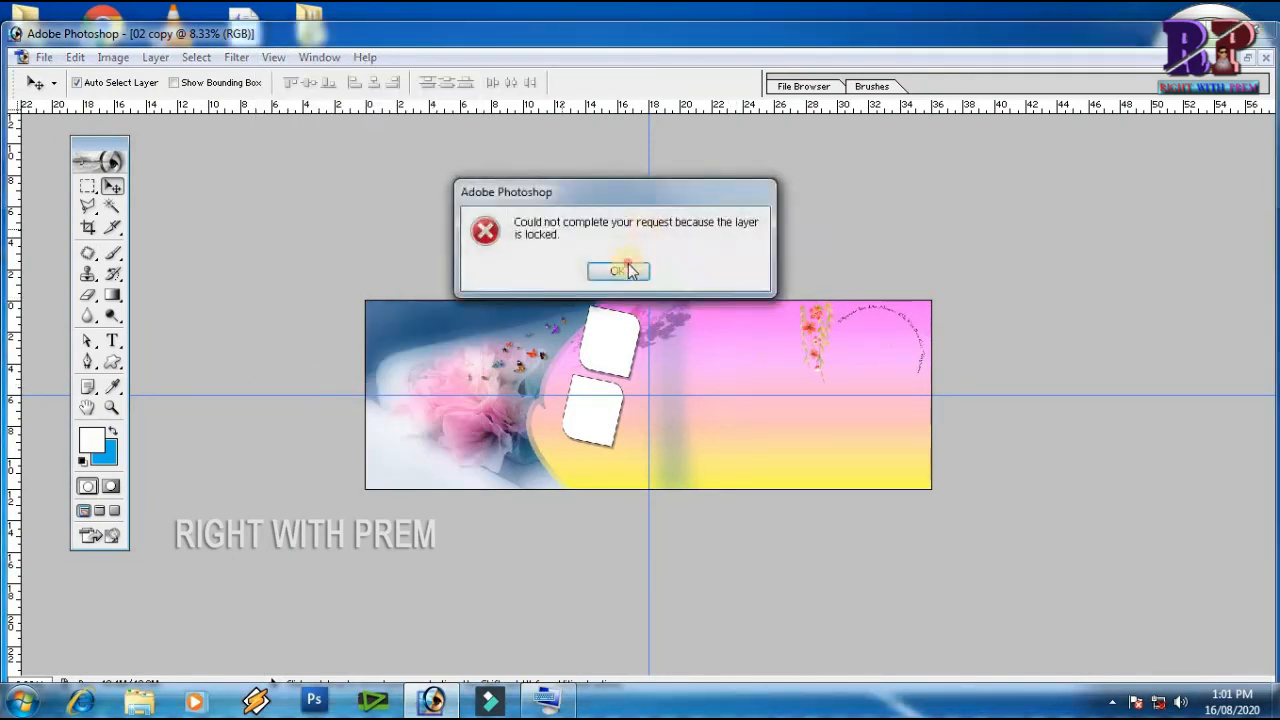
{"action": "left_click", "coordinate": [622, 267]}
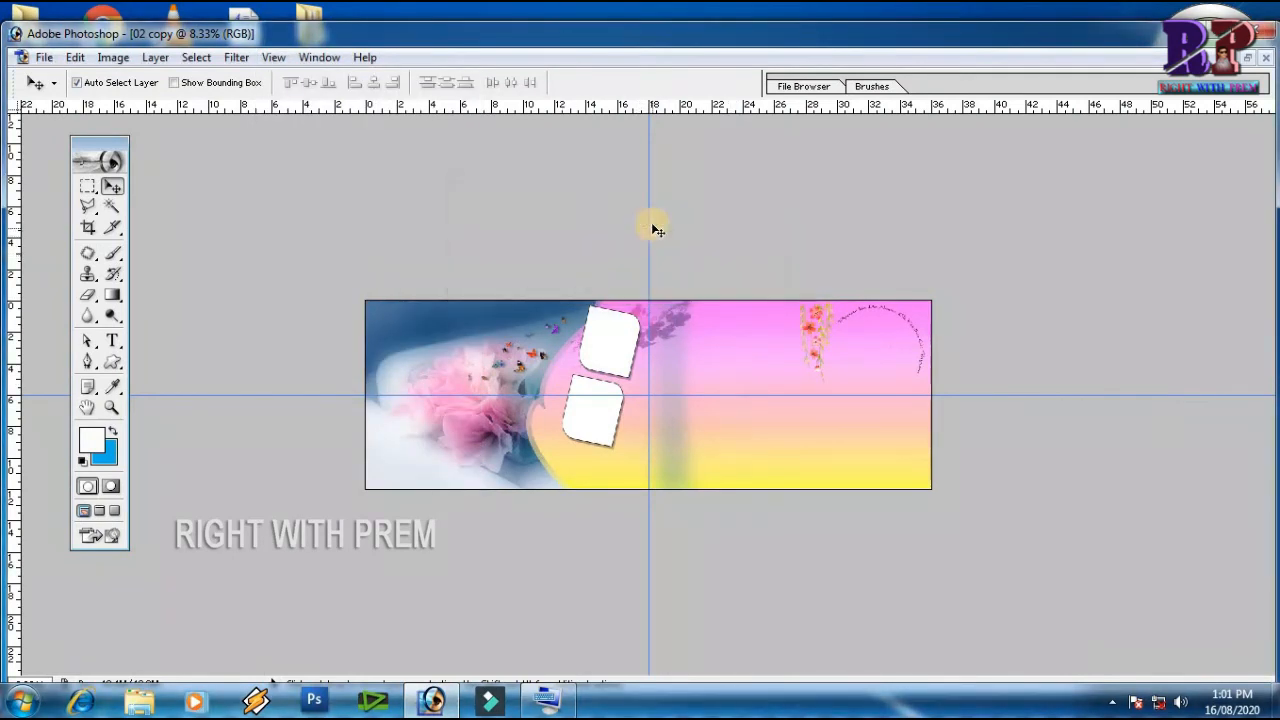
{"action": "left_click", "coordinate": [765, 287]}
{"action": "left_click", "coordinate": [620, 272]}
Clear all guides from the page and lock the slices.
{"action": "left_click", "coordinate": [273, 57]}
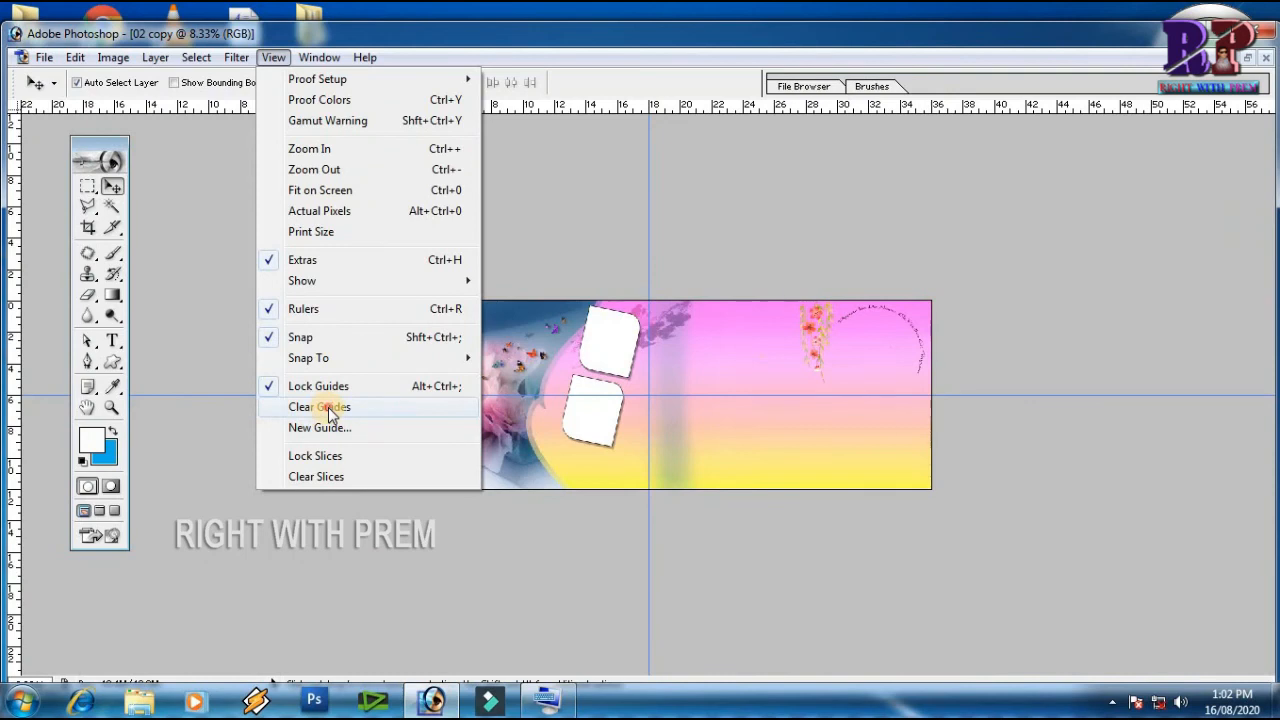
{"action": "left_click", "coordinate": [330, 408]}
{"action": "left_click", "coordinate": [273, 57]}
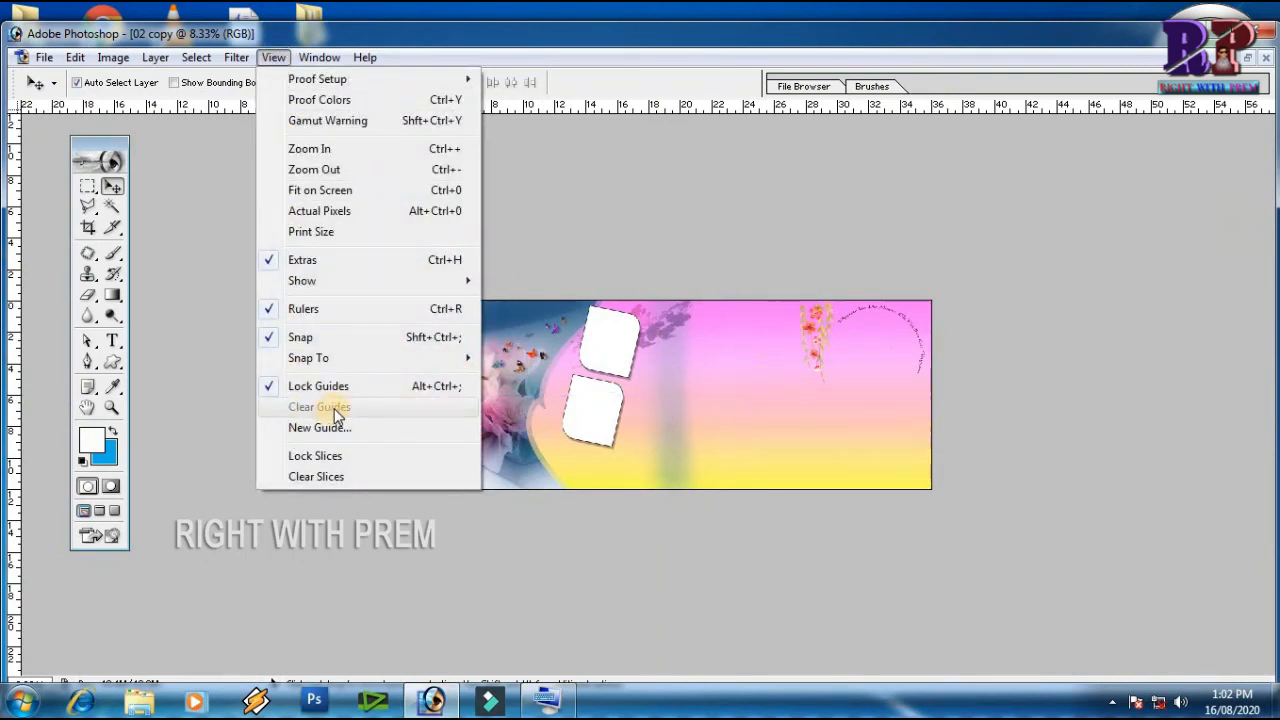
{"action": "left_click", "coordinate": [314, 456]}
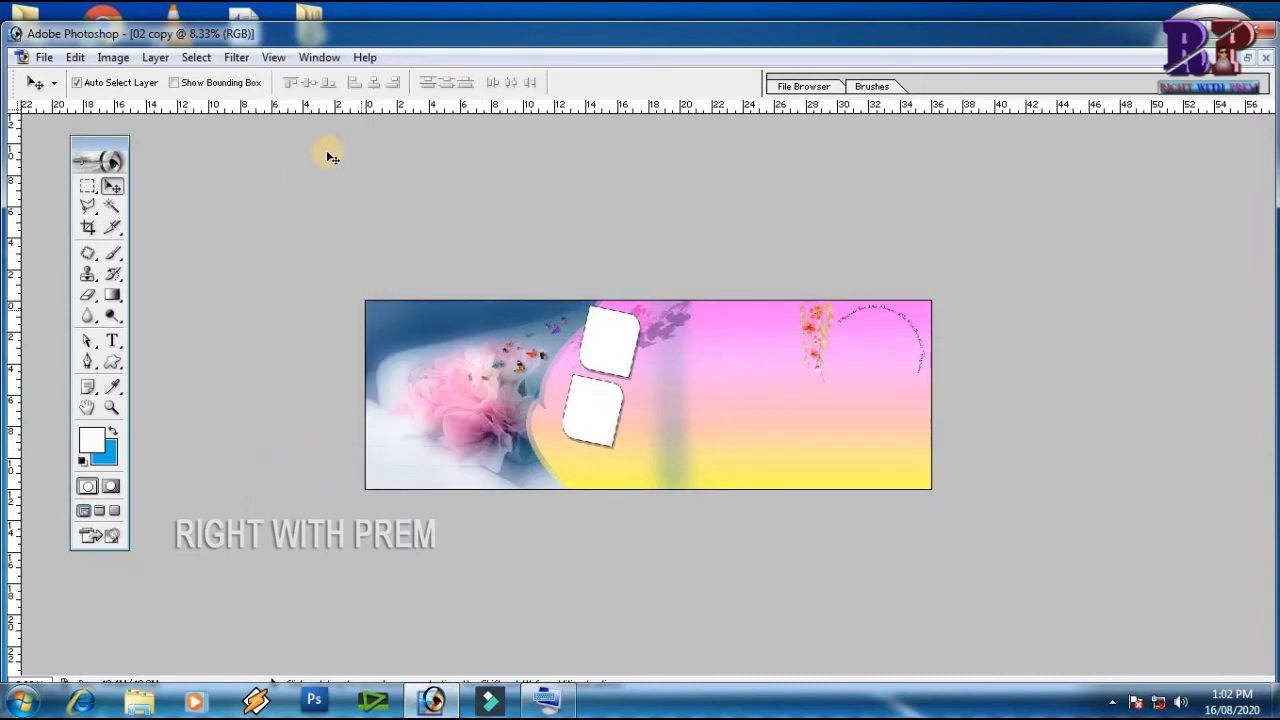
Show the slices on the album page.
{"action": "left_click", "coordinate": [273, 57]}
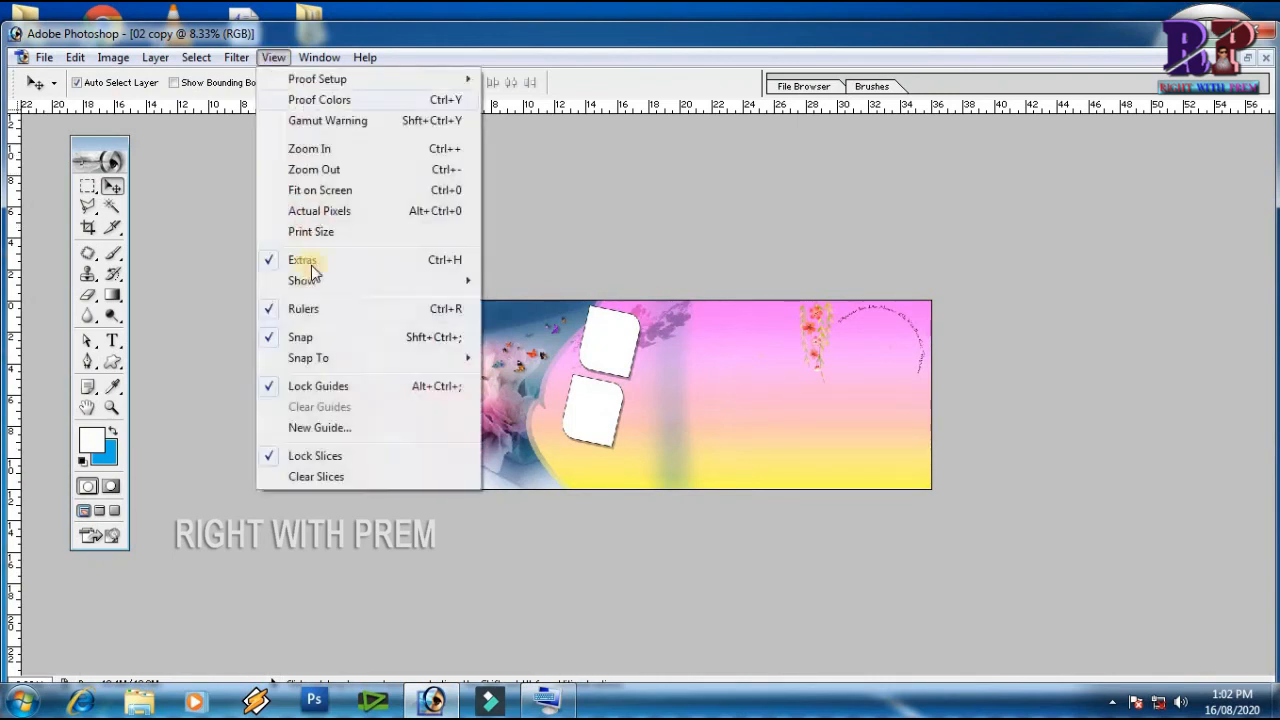
{"action": "mouse_move", "coordinate": [445, 281]}
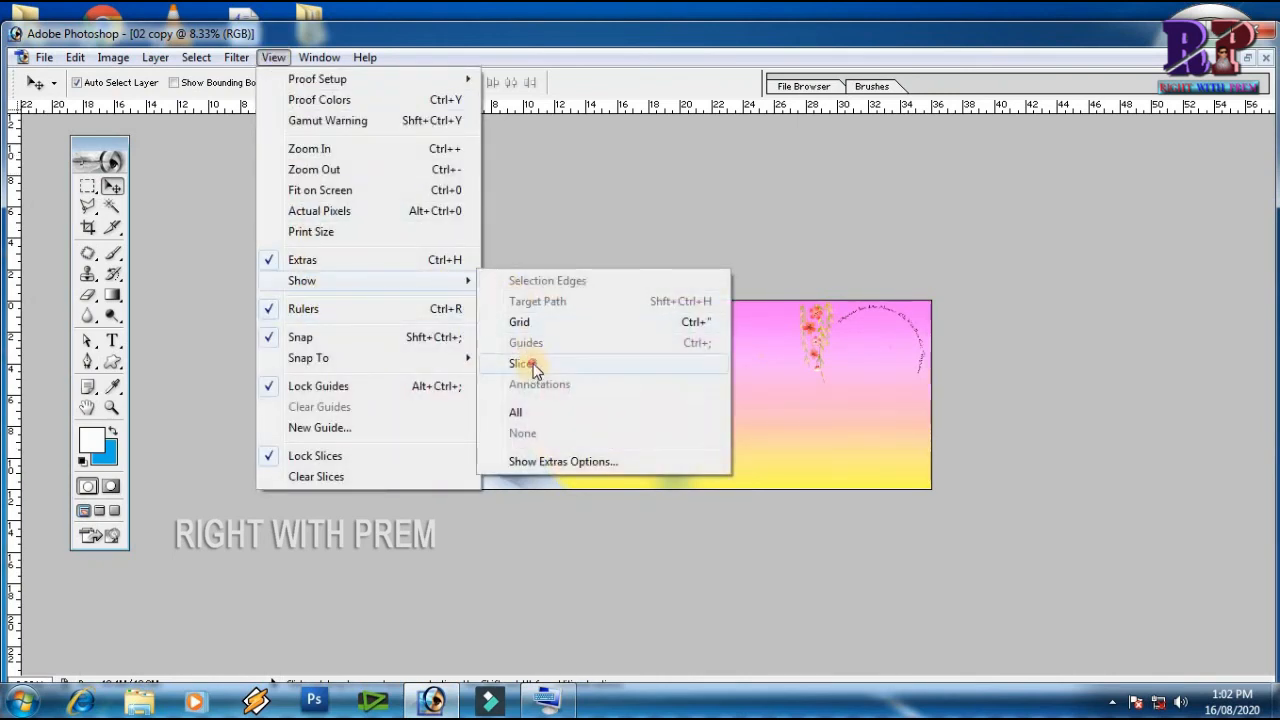
{"action": "left_click", "coordinate": [533, 364]}
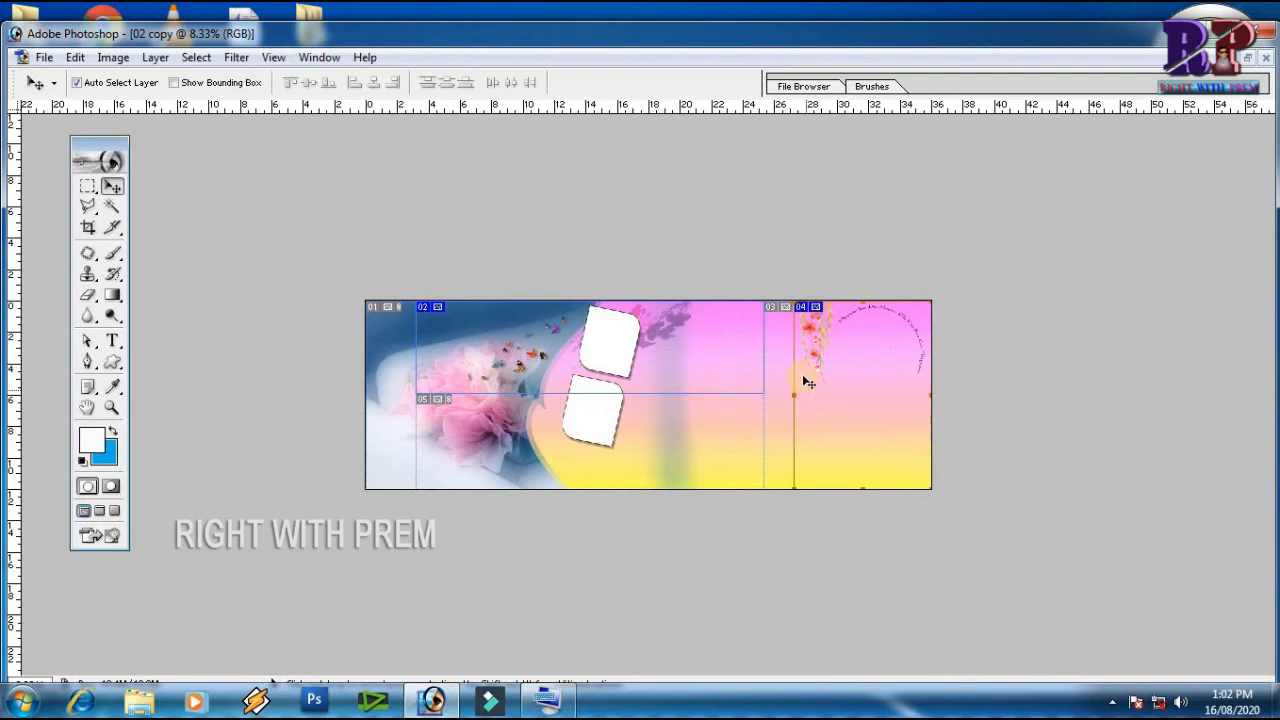
Try to alter the locked slices on the page with the Move tool and the Slice tool, dismissing each alert.
{"action": "left_click", "coordinate": [448, 338]}
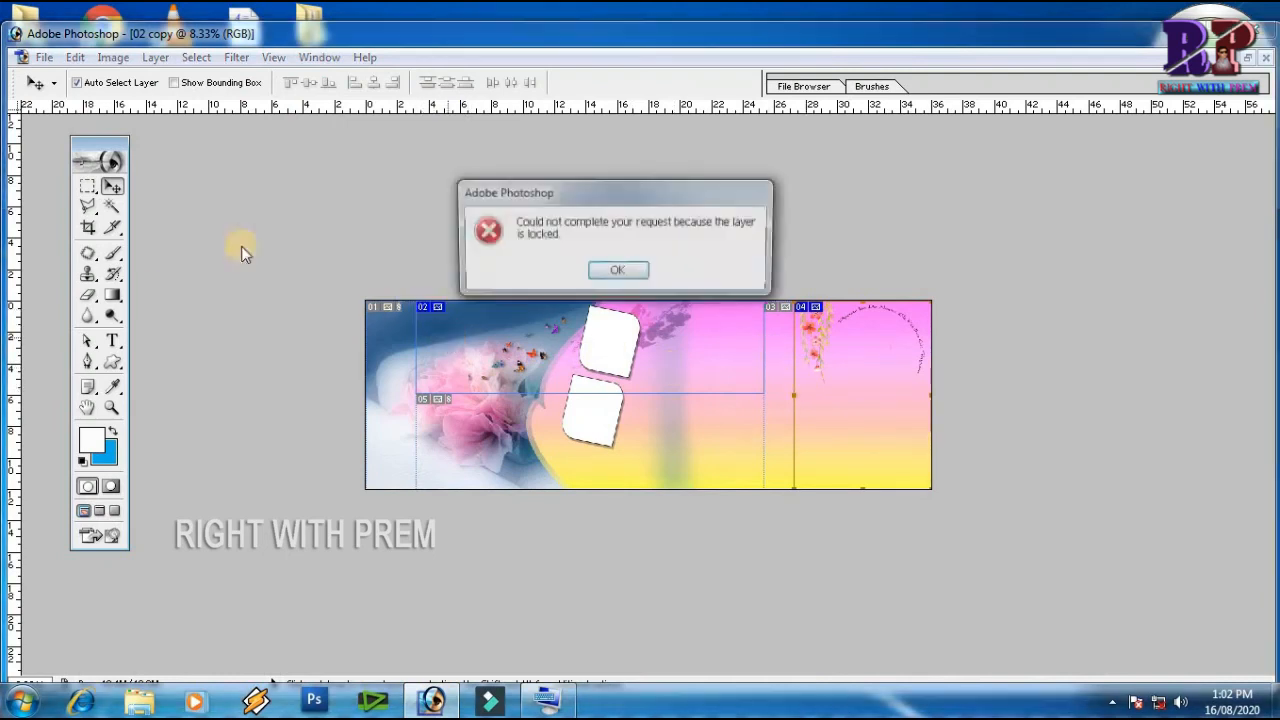
{"action": "left_click", "coordinate": [616, 275]}
{"action": "left_click", "coordinate": [113, 228]}
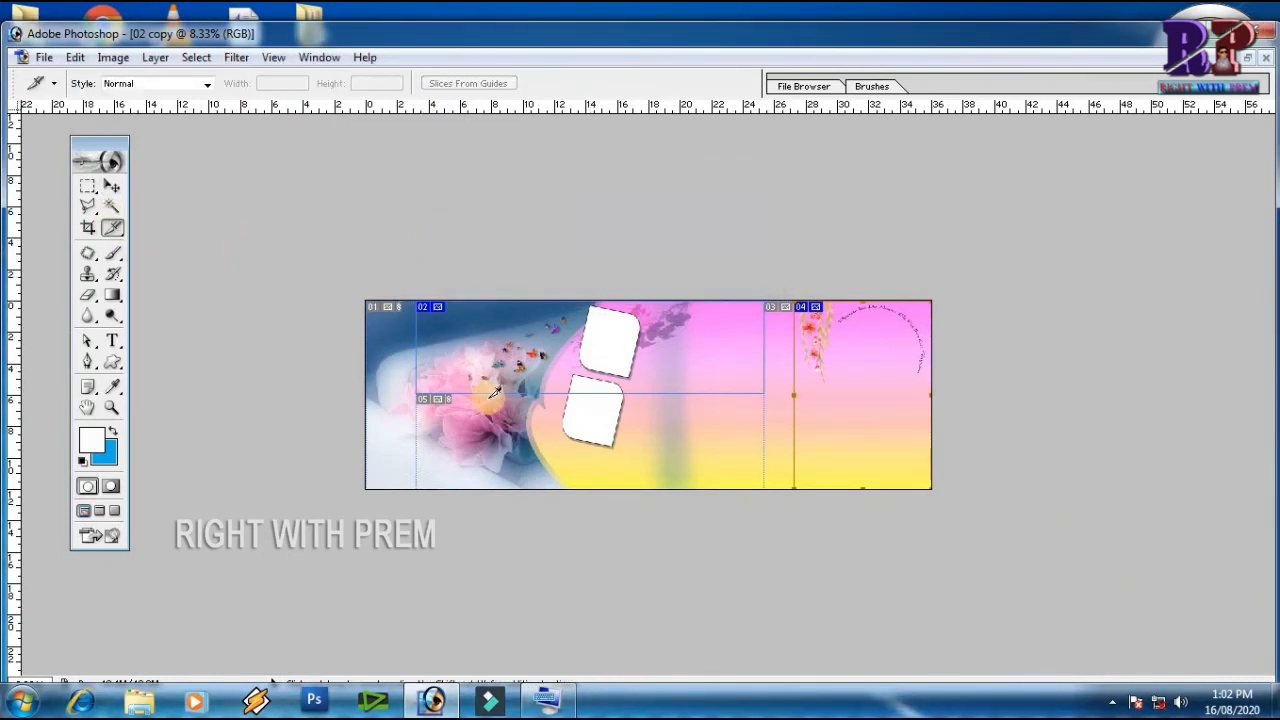
{"action": "left_click", "coordinate": [572, 378]}
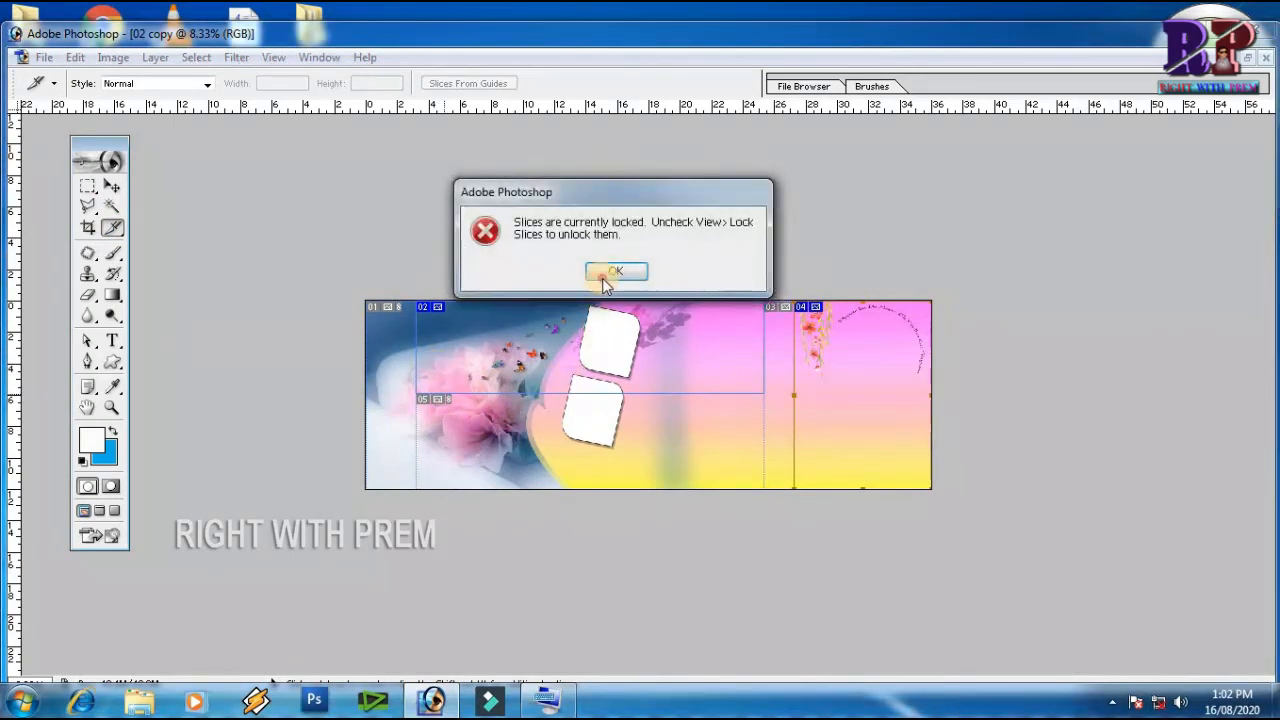
{"action": "left_click", "coordinate": [612, 271]}
{"action": "left_click", "coordinate": [785, 358]}
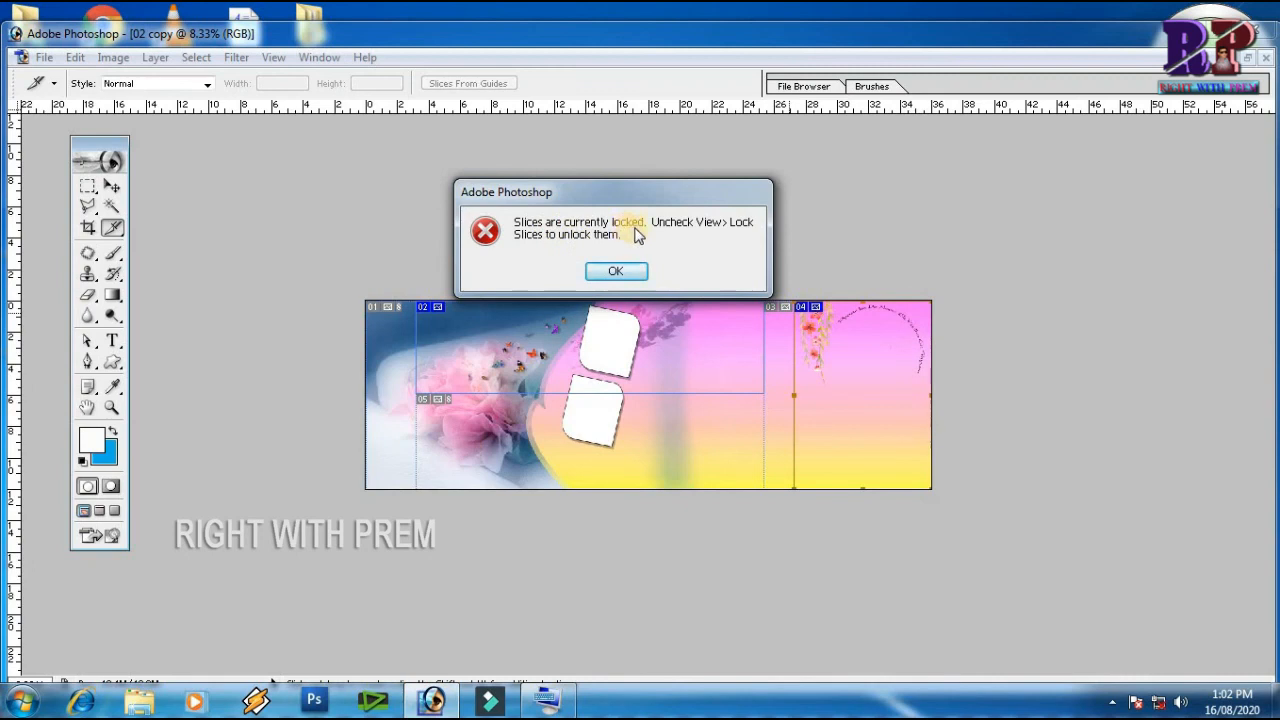
{"action": "left_click", "coordinate": [610, 271]}
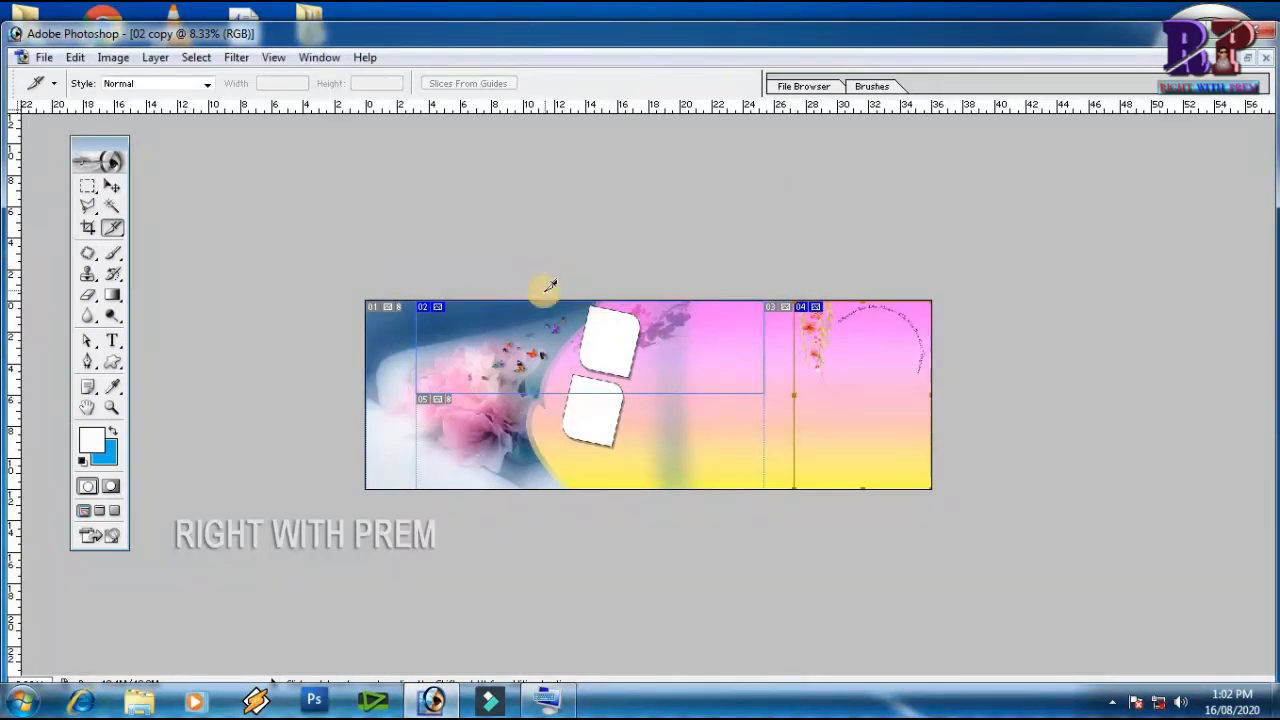
Unlock the slices and clear them all from the page.
{"action": "left_click", "coordinate": [276, 58]}
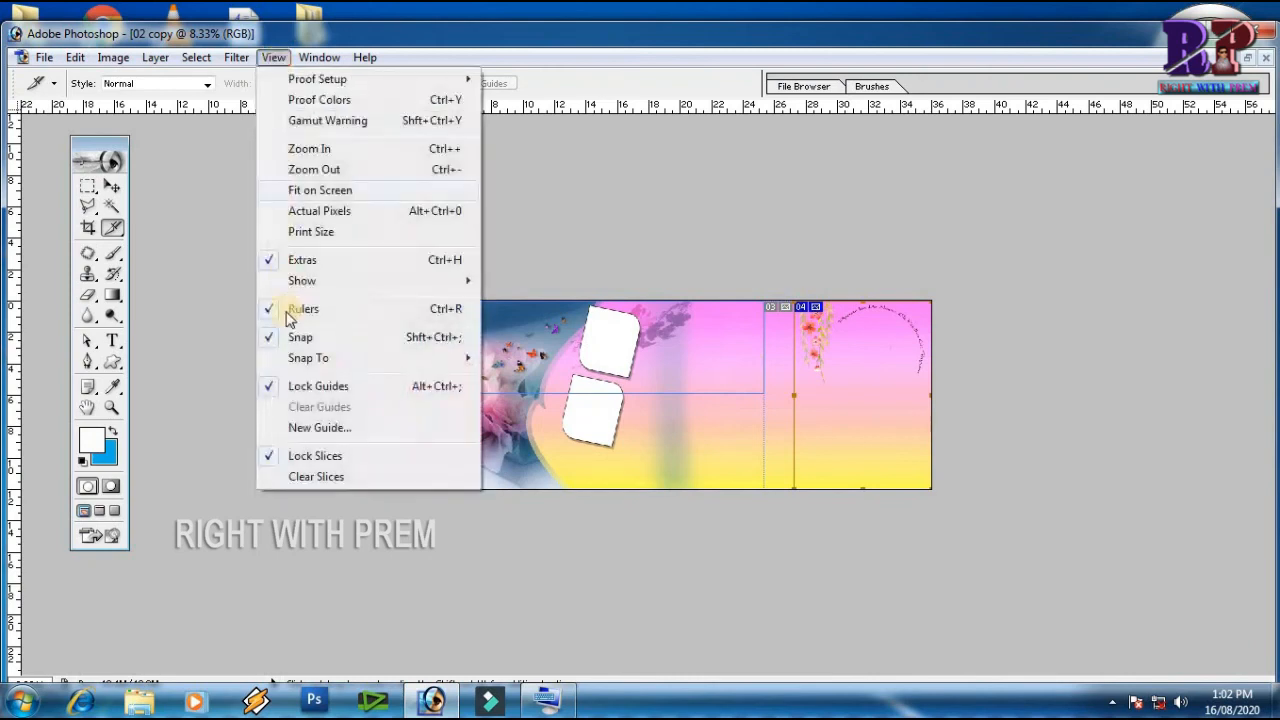
{"action": "left_click", "coordinate": [303, 456]}
{"action": "left_click", "coordinate": [273, 57]}
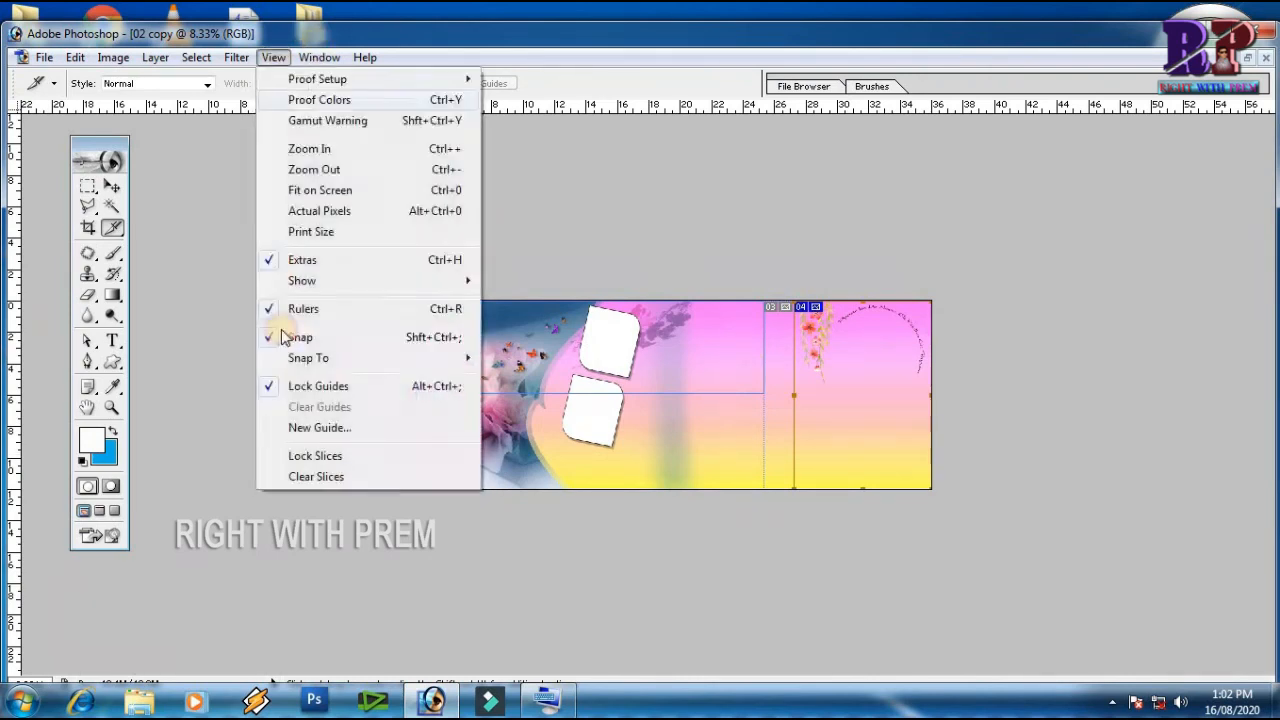
{"action": "left_click", "coordinate": [310, 477]}
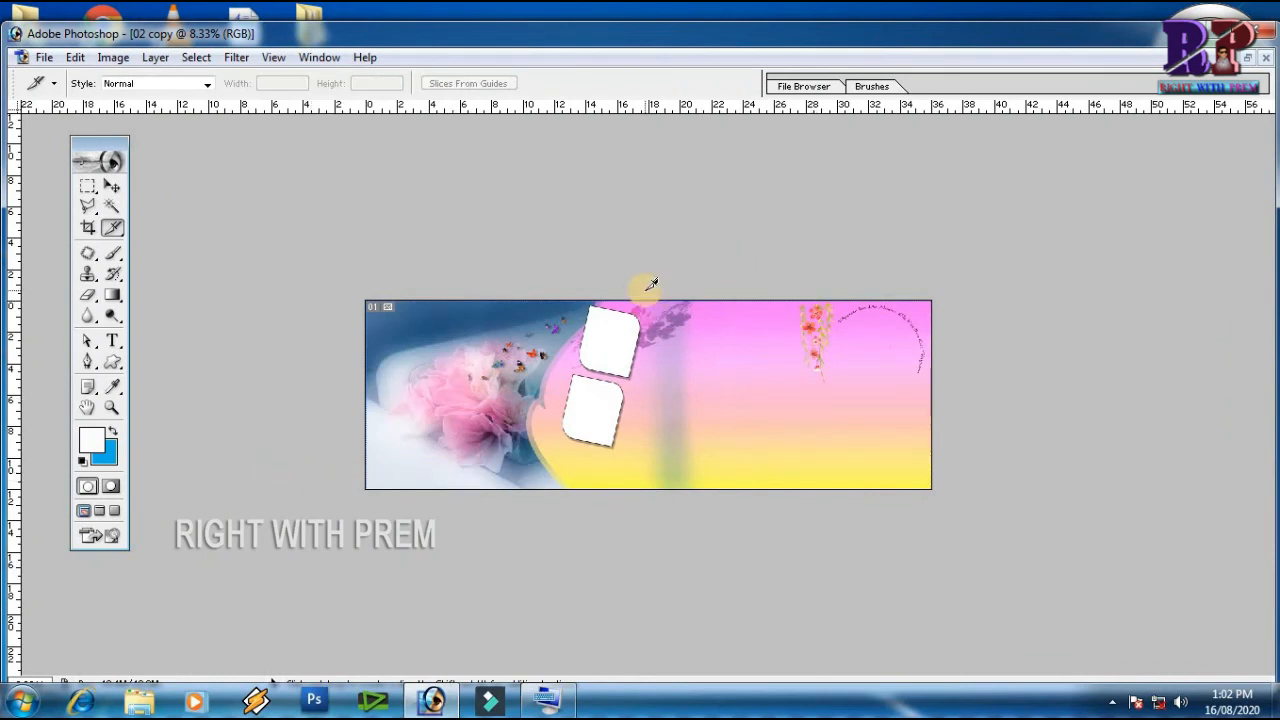
{"action": "left_click", "coordinate": [273, 57]}
{"action": "mouse_move", "coordinate": [302, 281]}
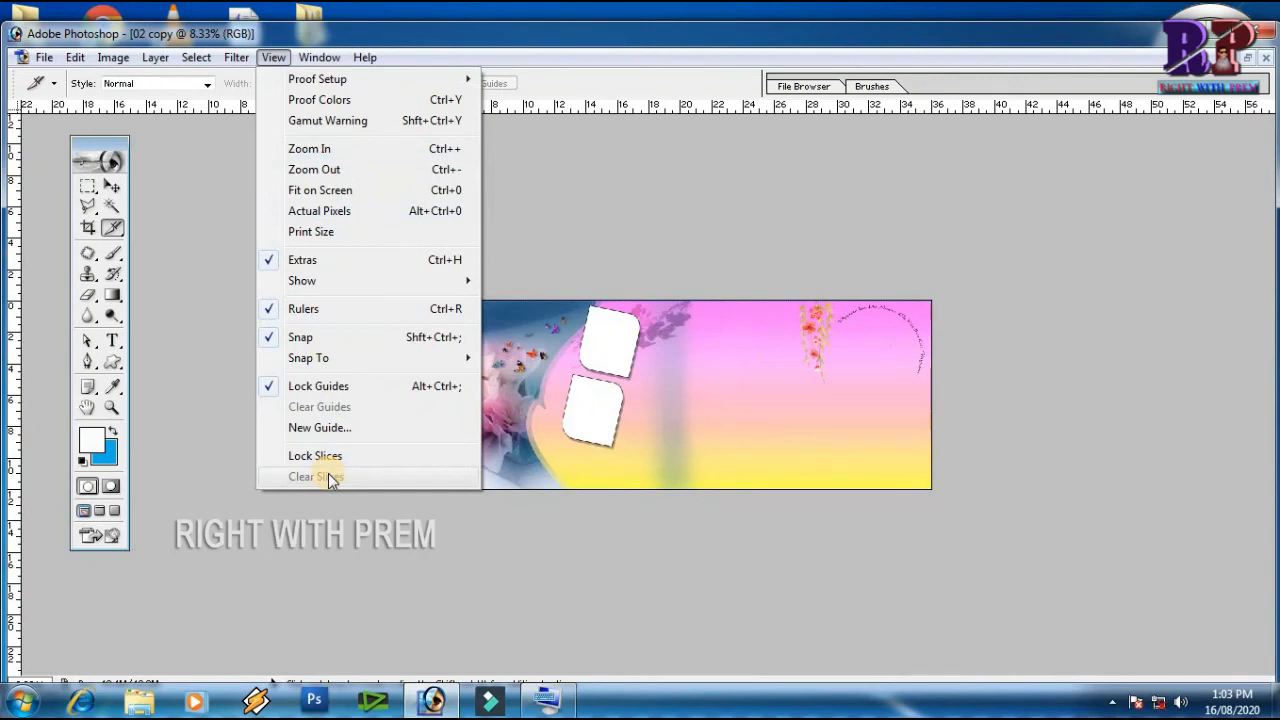
{"action": "left_click", "coordinate": [590, 583]}
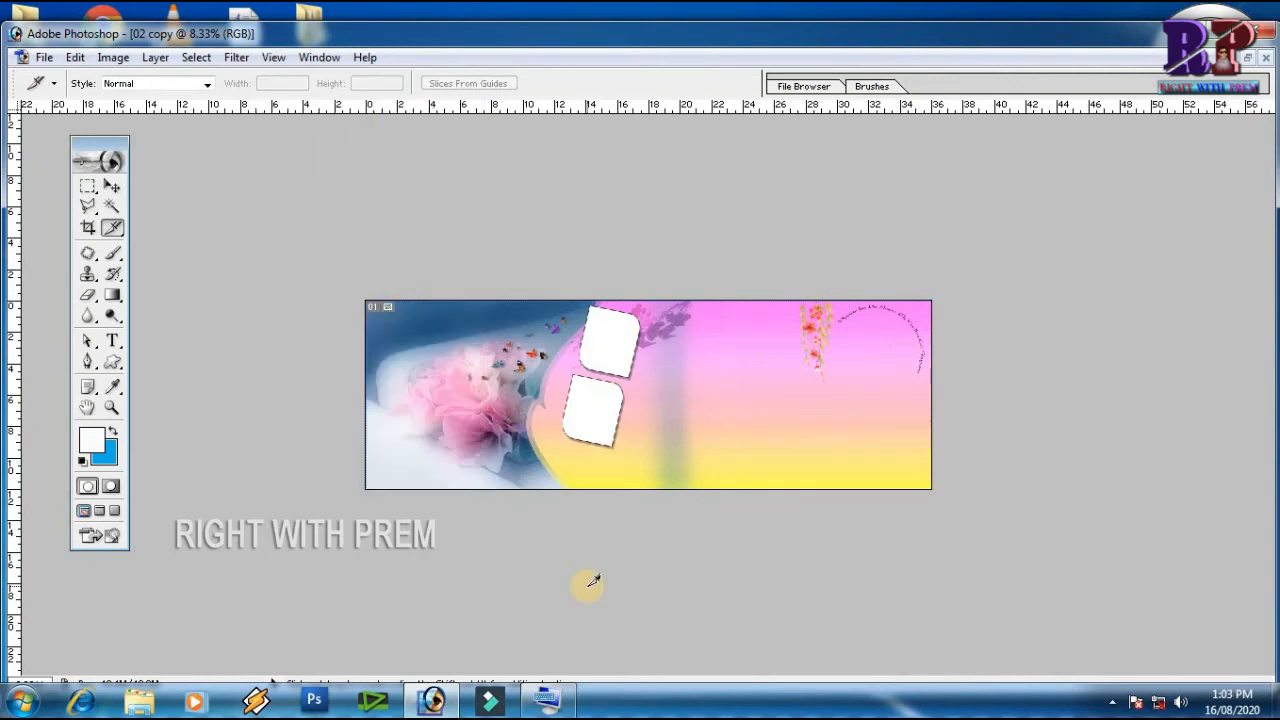